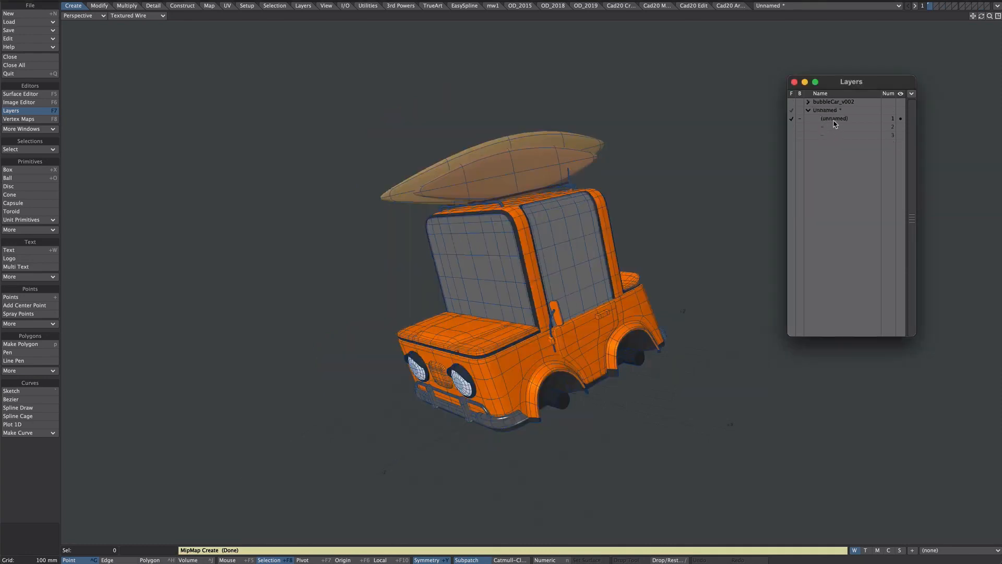
Step: Review the surface list of the unnamed car object in the Surface Editor
{"action": "left_click", "coordinate": [834, 121]}
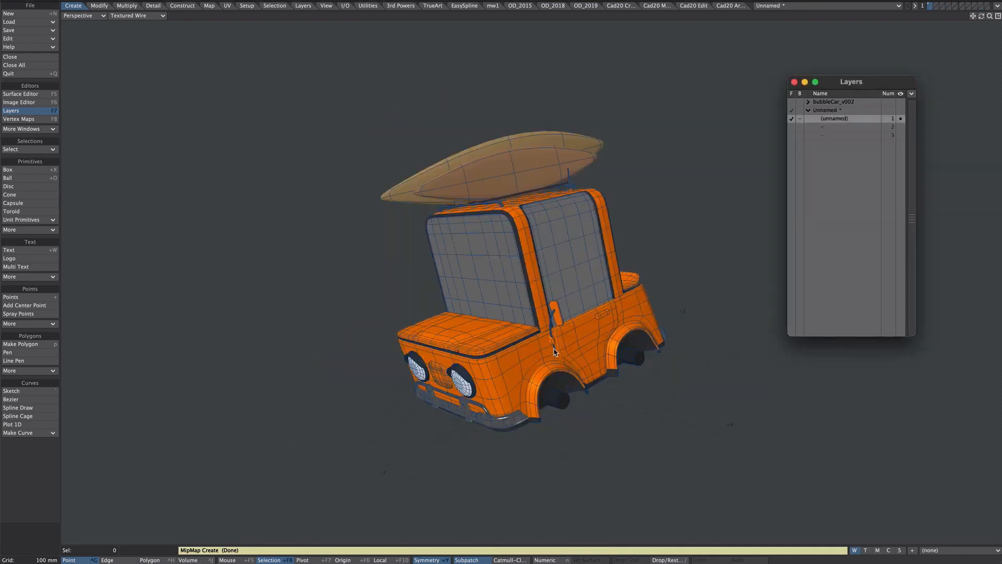
{"action": "left_click_drag", "start_coordinate": [556, 352], "coordinate": [559, 388], "text": "alt"}
{"action": "key", "text": "F5"}
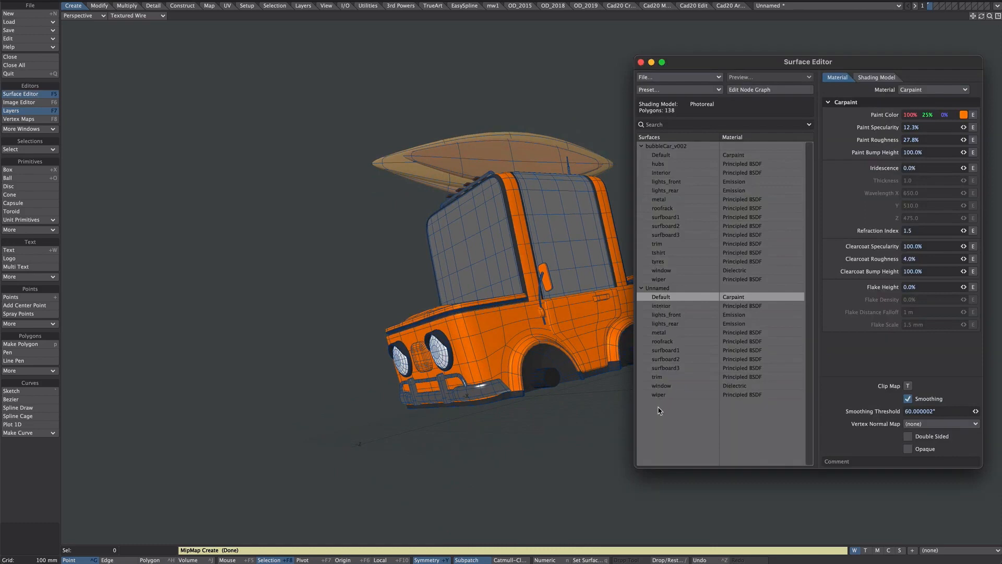
{"action": "left_click", "coordinate": [641, 62]}
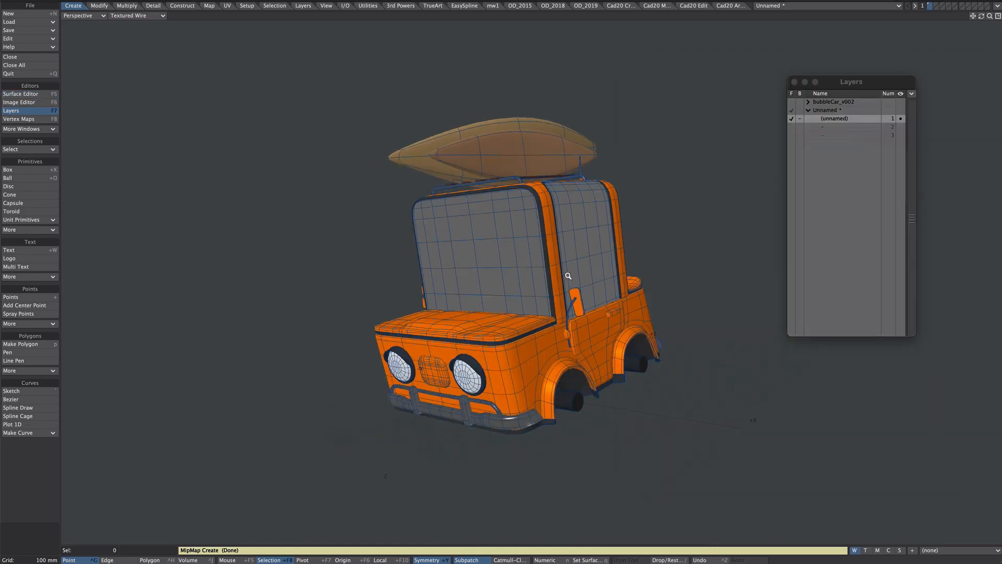
Step: Inspect the triangulated car mesh from several angles and review the OBJ export options
{"action": "mouse_move", "coordinate": [567, 276]}
{"action": "left_mouse_down", "text": "alt"}
{"action": "mouse_move", "coordinate": [577, 275]}
{"action": "mouse_move", "coordinate": [575, 296]}
{"action": "mouse_move", "coordinate": [566, 287]}
{"action": "mouse_move", "coordinate": [562, 314]}
{"action": "mouse_move", "coordinate": [564, 276]}
{"action": "left_mouse_up", "text": "alt"}
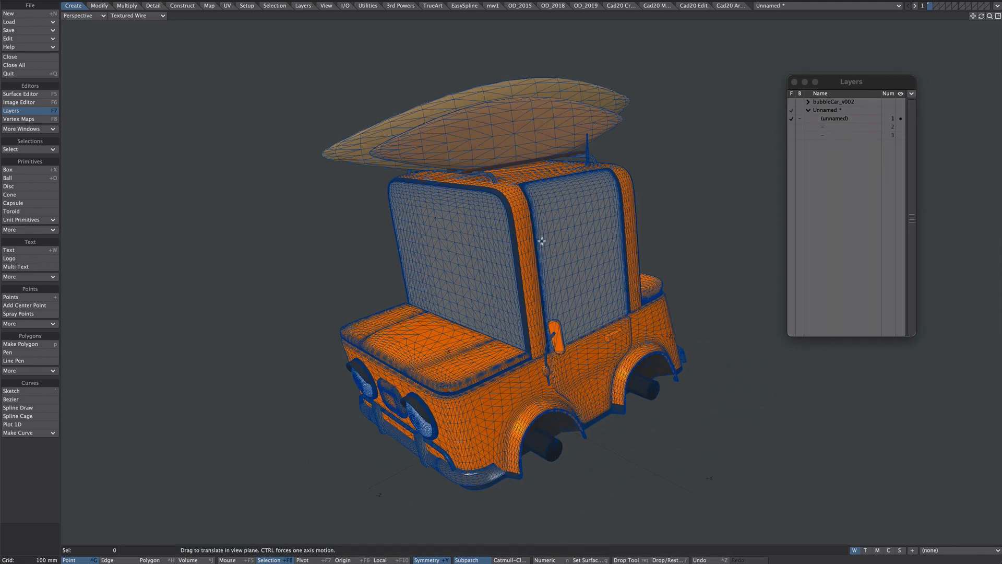
{"action": "left_click_drag", "start_coordinate": [541, 241], "coordinate": [599, 305], "text": "alt"}
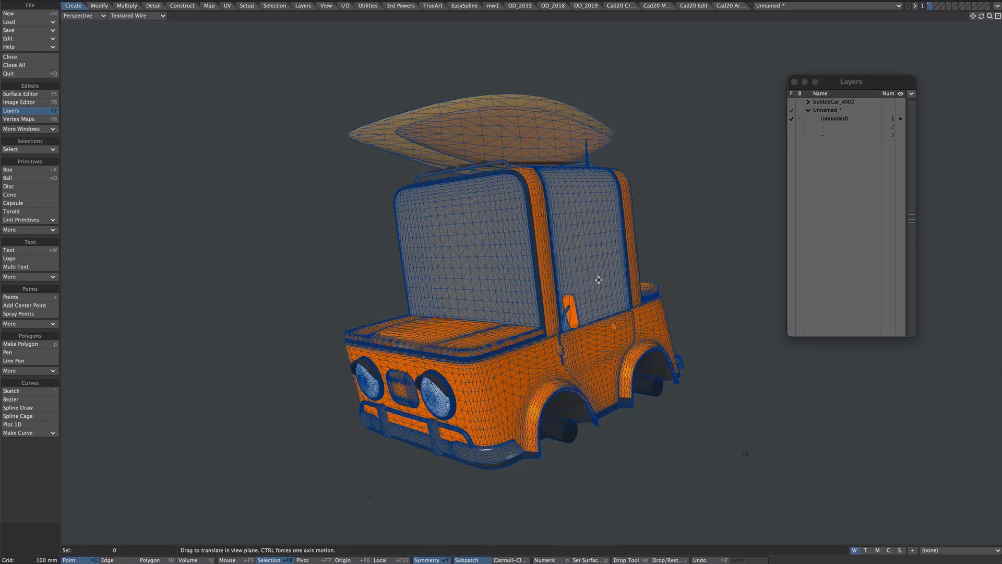
{"action": "left_click_drag", "start_coordinate": [597, 271], "coordinate": [576, 261], "text": "alt"}
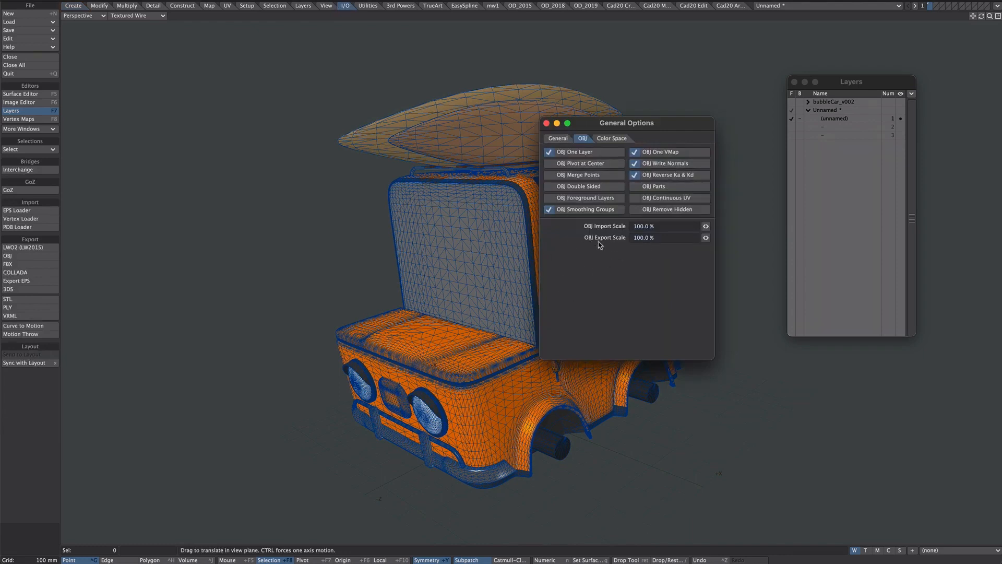
{"action": "left_click", "coordinate": [546, 123]}
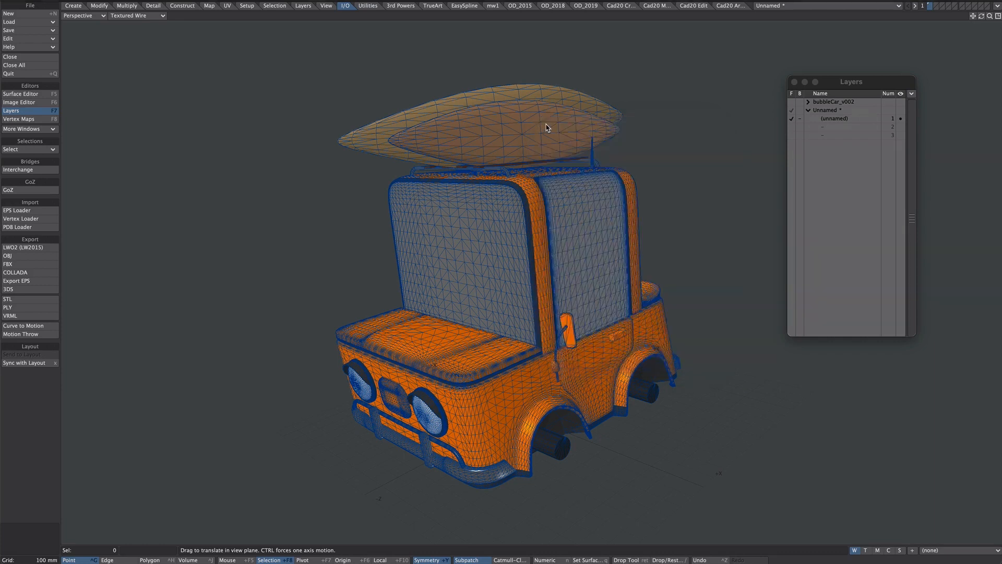
Step: Export the car as jeep.obj into a new folder inside VideoCopilot's Models folder
{"action": "left_click", "coordinate": [14, 256]}
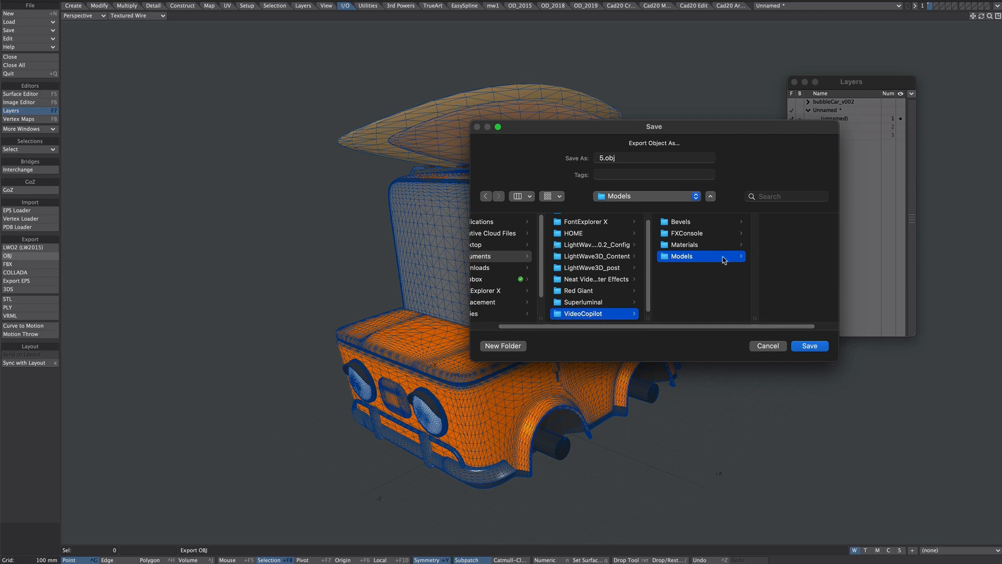
{"action": "double_click", "coordinate": [604, 159]}
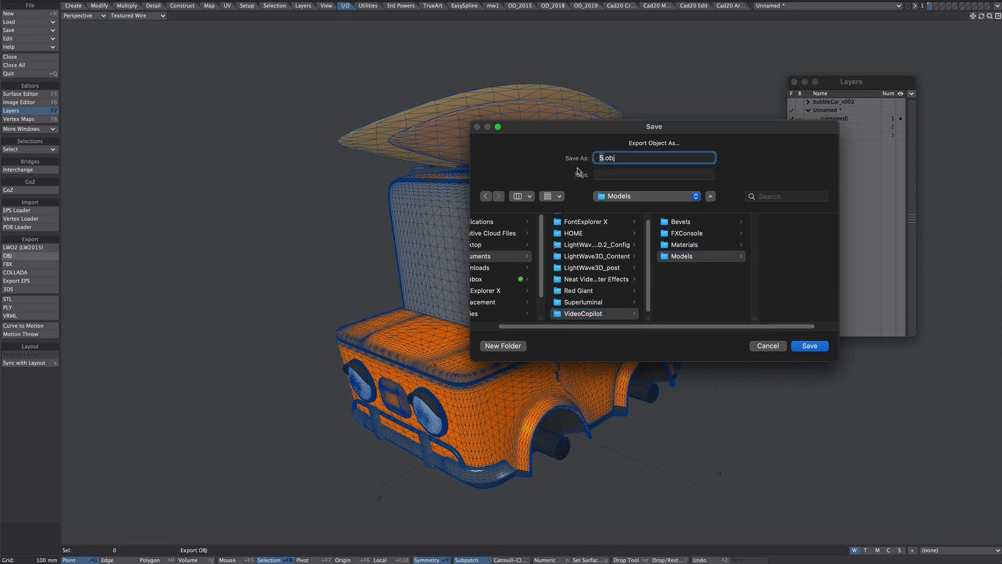
{"action": "type", "text": "jeep"}
{"action": "left_click", "coordinate": [503, 346]}
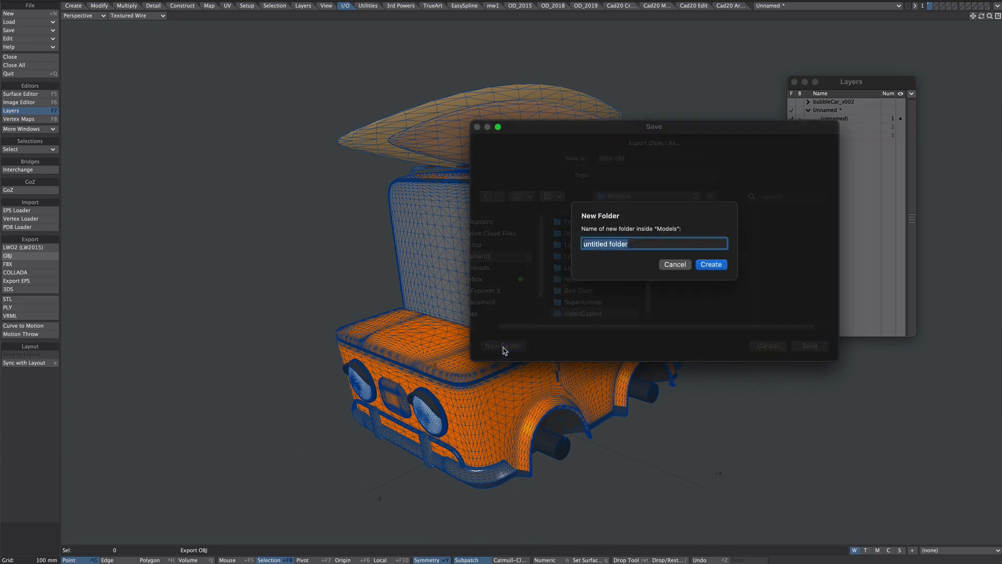
{"action": "key", "text": "BackSpace"}
{"action": "key", "text": "Return"}
{"action": "key", "text": "Return"}
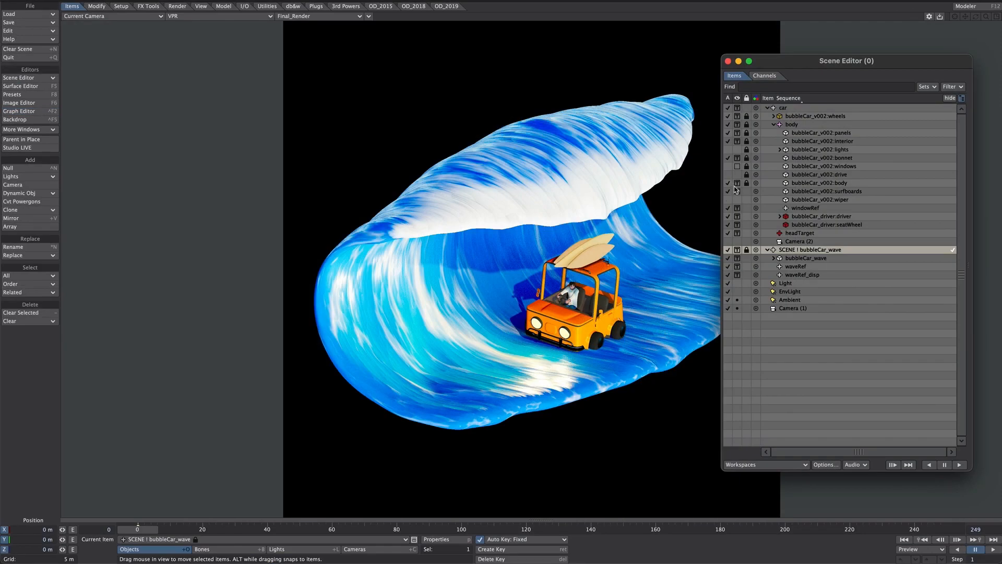
Step: In LightWave Layout, display the scene as Textured Shaded Solid and inspect the oscillator modifier on the body's heading rotation
{"action": "left_click", "coordinate": [245, 17]}
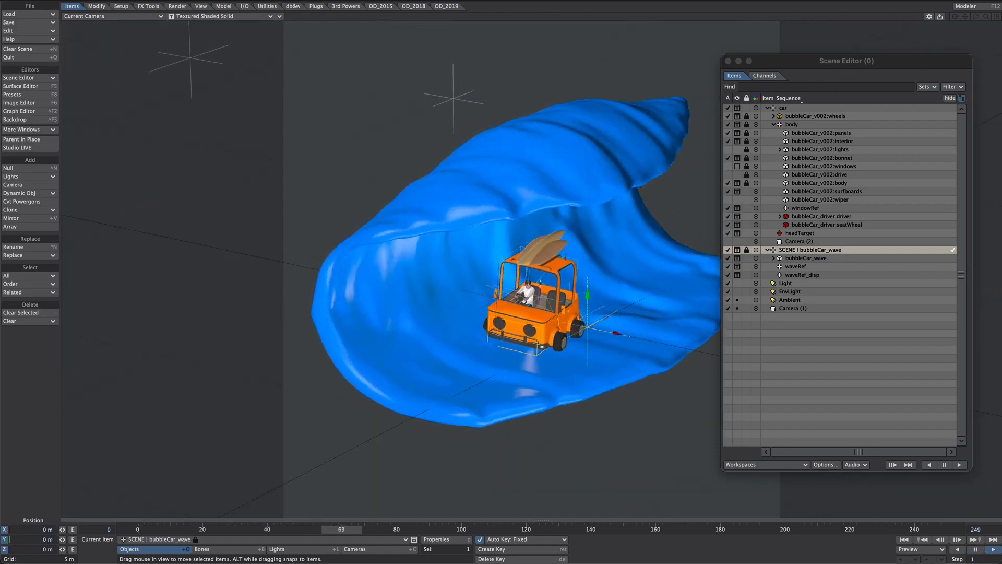
{"action": "left_click", "coordinate": [792, 126]}
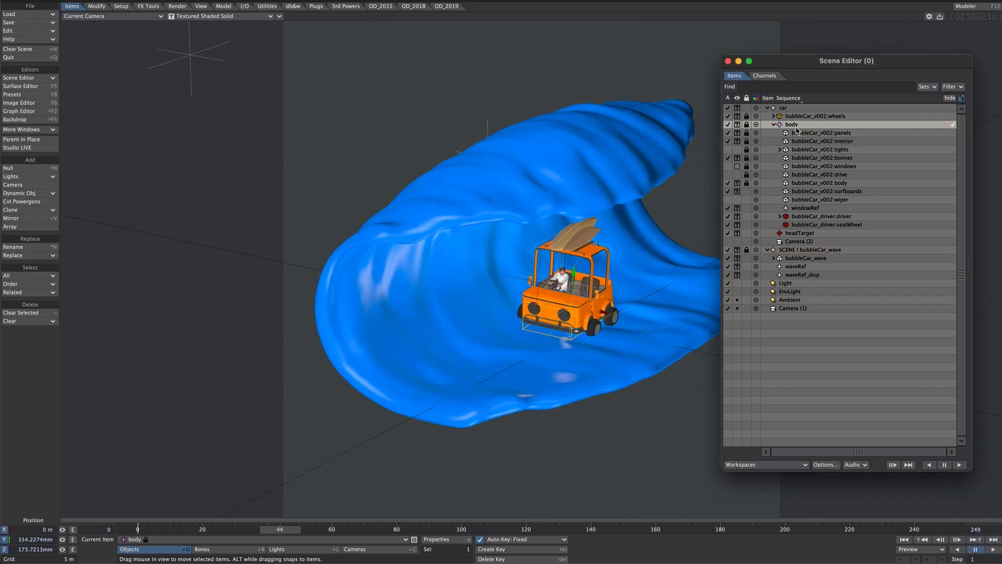
{"action": "key", "text": "ctrl+F2"}
{"action": "double_click", "coordinate": [211, 476]}
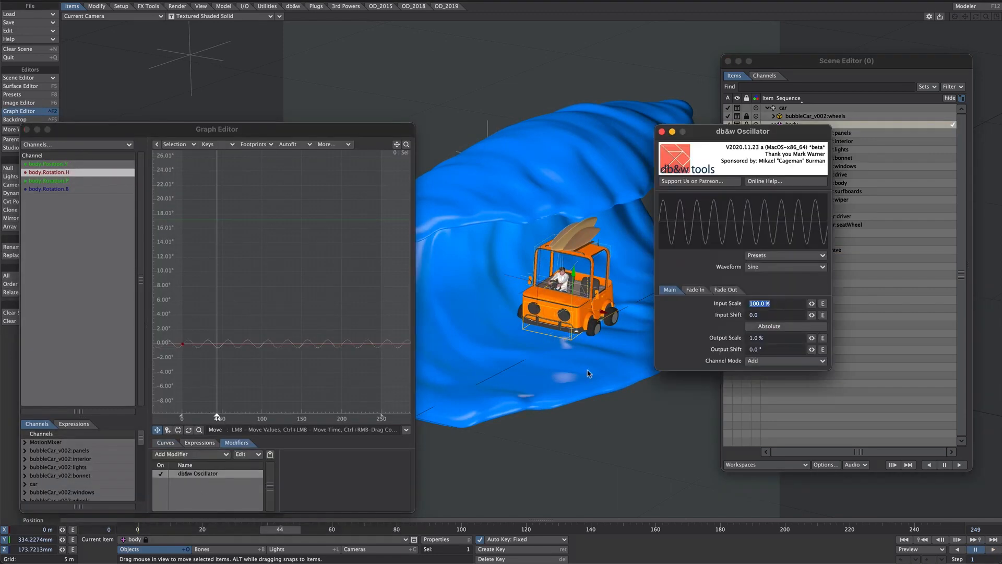
{"action": "left_click", "coordinate": [664, 132]}
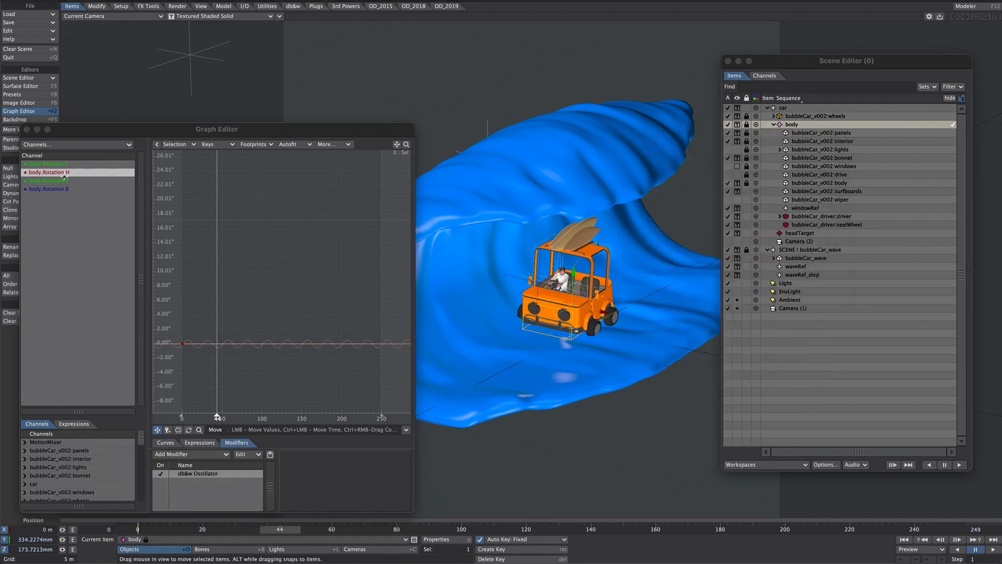
Step: Inspect the oscillator modifiers on the body's pitch and bank rotation channels
{"action": "left_click", "coordinate": [47, 180]}
{"action": "left_click", "coordinate": [209, 474]}
{"action": "double_click", "coordinate": [208, 474]}
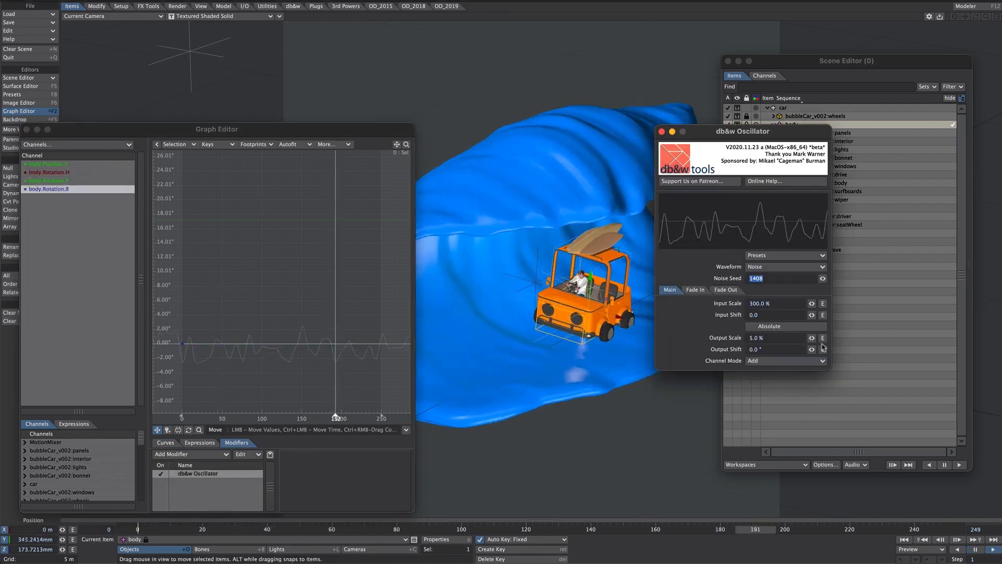
{"action": "left_click", "coordinate": [661, 132]}
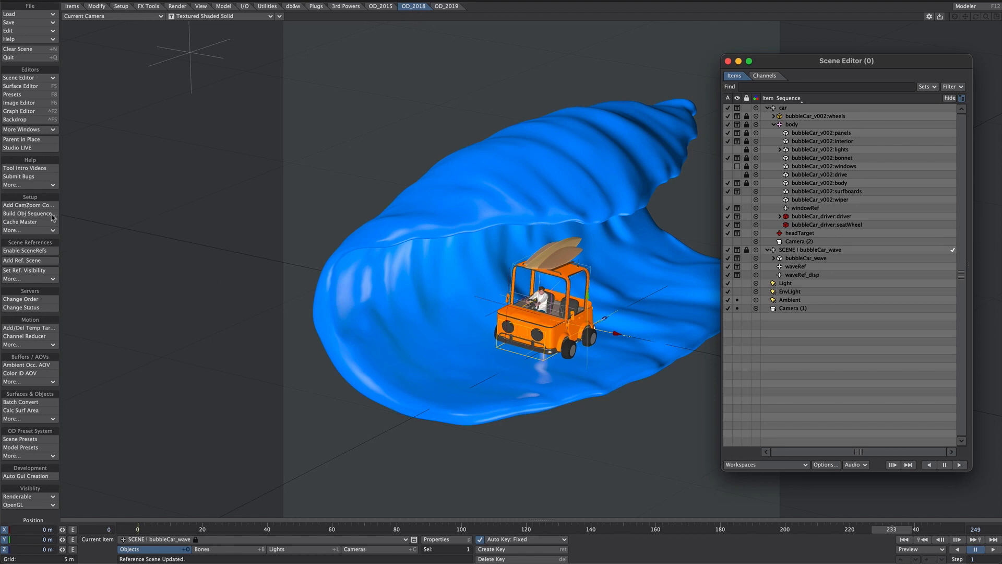
Step: Disable the bubbleCar_wave reference scene through the Scene References manager
{"action": "left_click", "coordinate": [797, 251]}
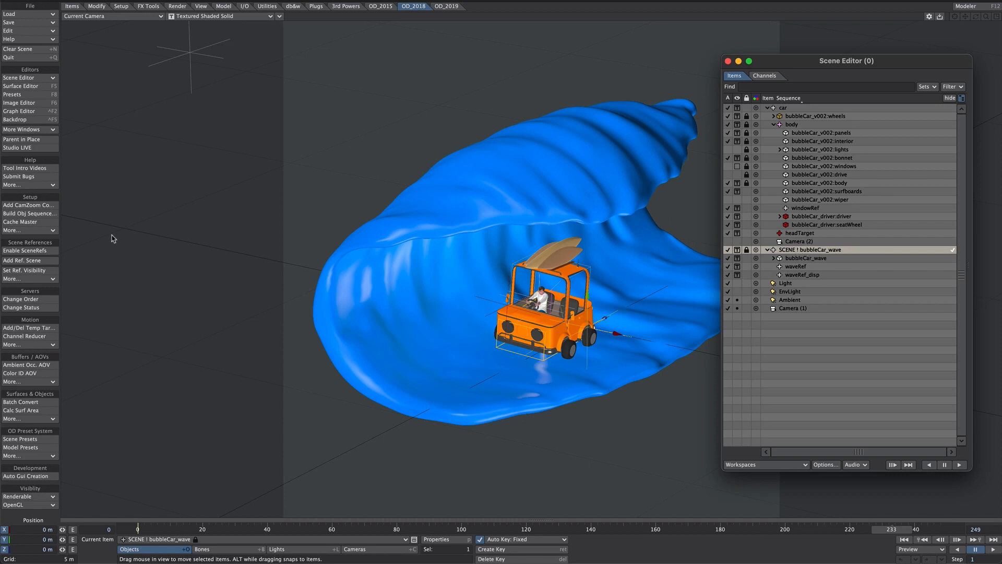
{"action": "left_click", "coordinate": [18, 260]}
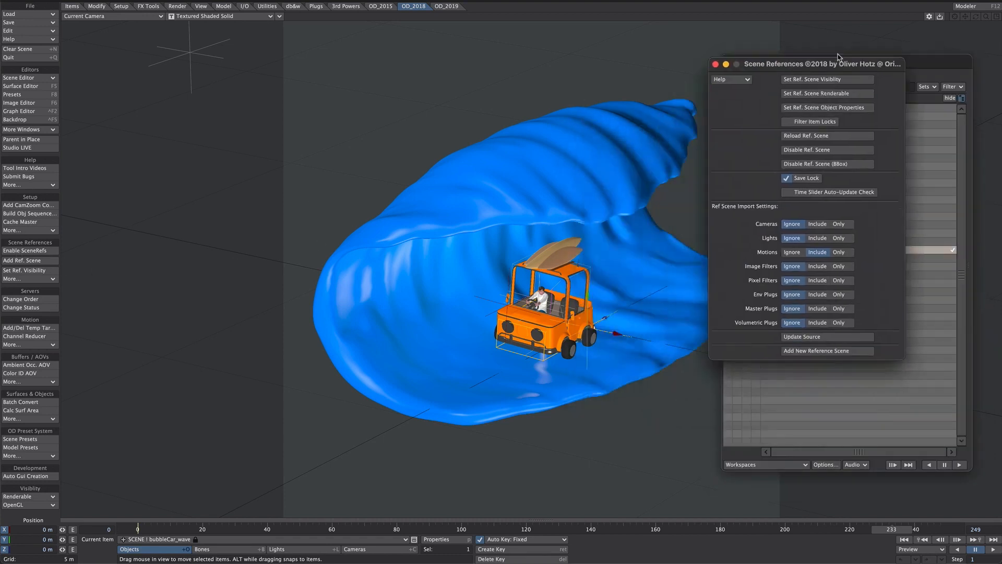
{"action": "left_click_drag", "start_coordinate": [839, 54], "coordinate": [181, 81]}
{"action": "left_click", "coordinate": [825, 139]}
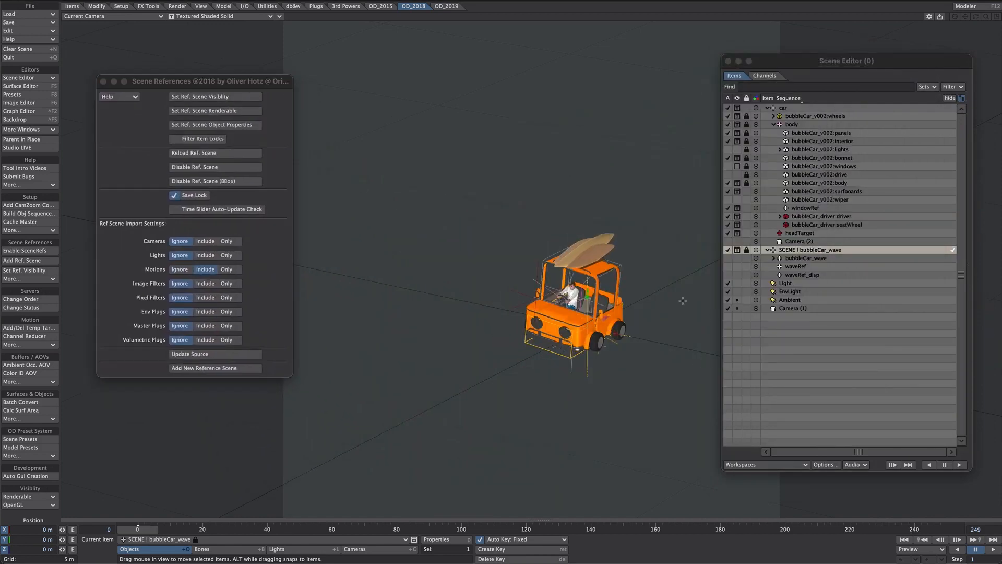
Step: Play the car animation without the wave, stop playback, and reload the bubbleCar_wave reference scene
{"action": "left_click", "coordinate": [993, 549]}
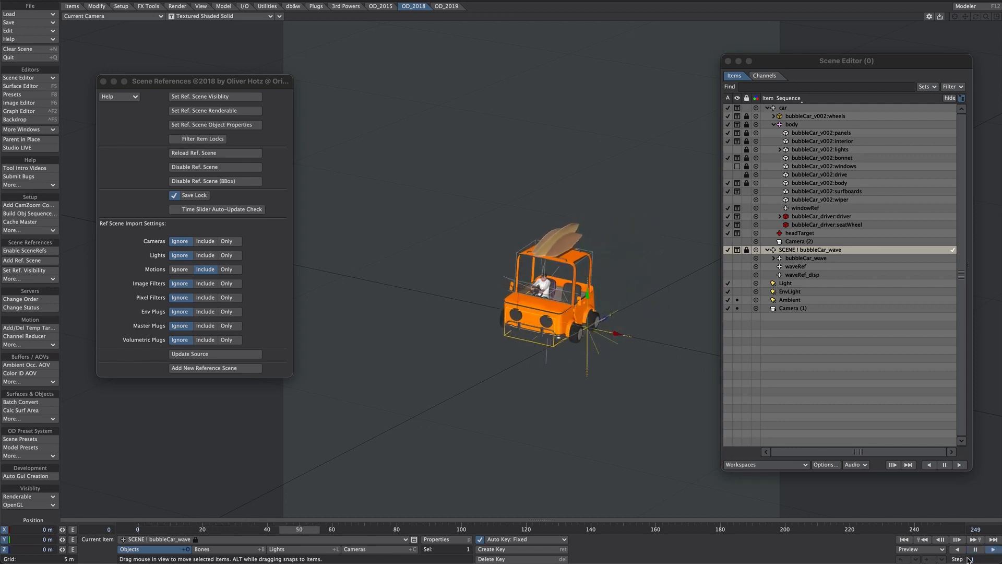
{"action": "left_click", "coordinate": [975, 549]}
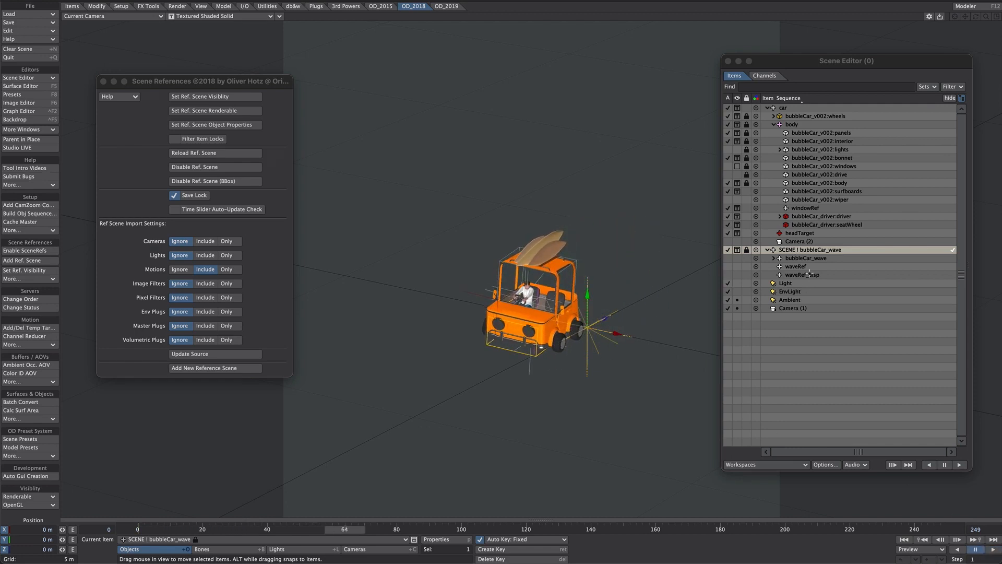
{"action": "left_click", "coordinate": [190, 153]}
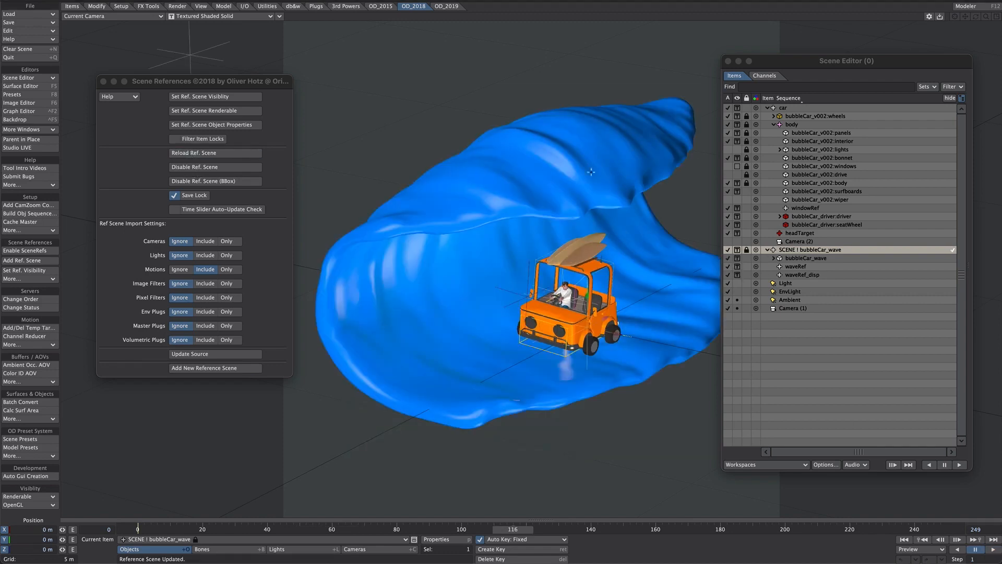
Step: Disable the bubbleCar_wave reference scene again and switch the camera view to VPR rendering
{"action": "left_click", "coordinate": [225, 167]}
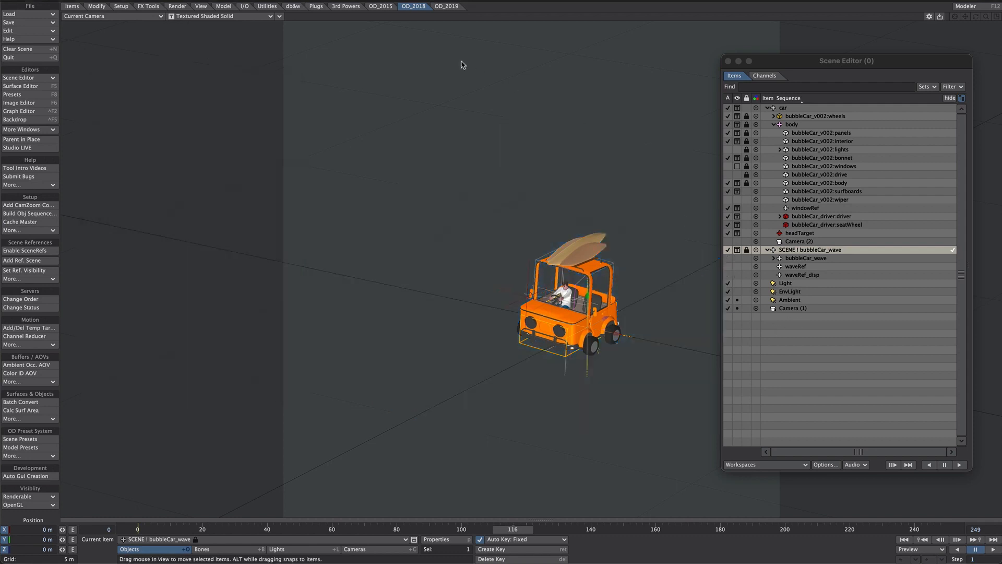
{"action": "left_click", "coordinate": [230, 16]}
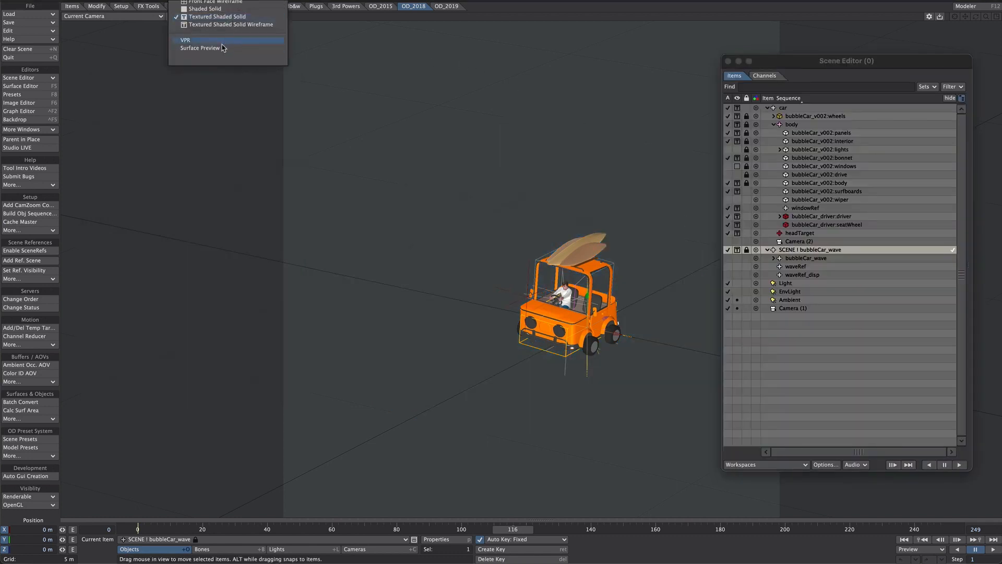
{"action": "left_click", "coordinate": [225, 46]}
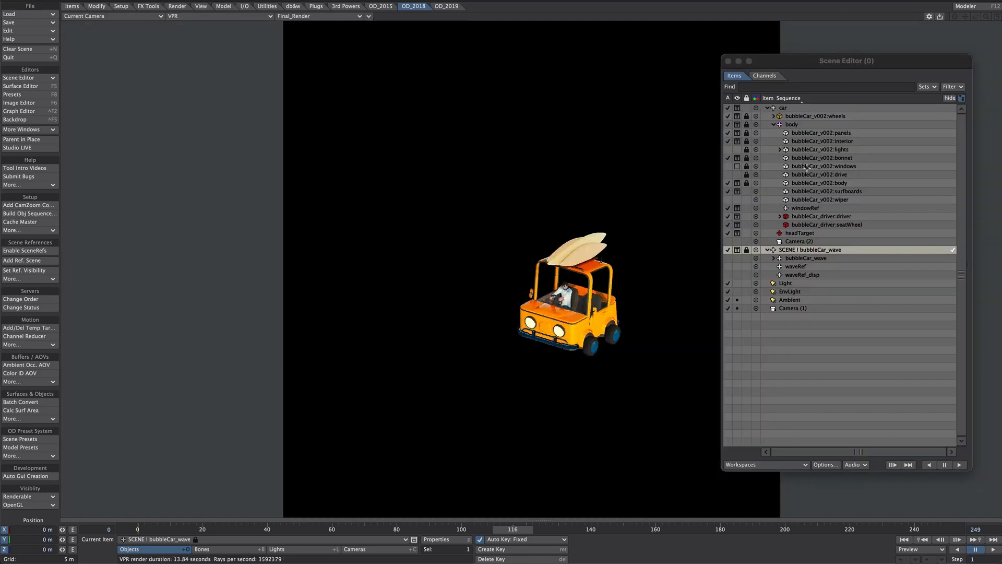
Step: Activate the bubbleCar_v002:windows object and display the Diffuse_Direct buffer in VPR
{"action": "left_click", "coordinate": [807, 167]}
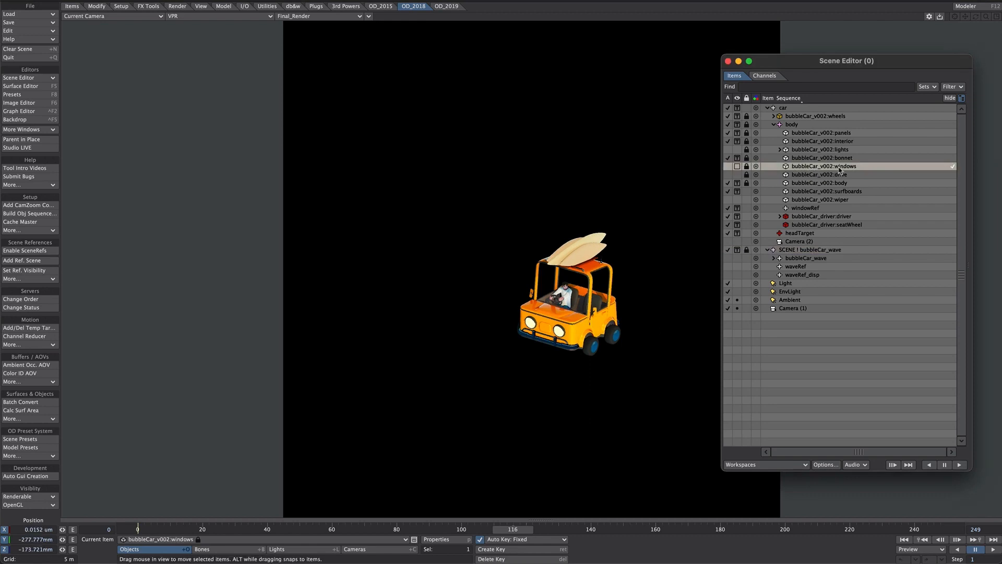
{"action": "left_click", "coordinate": [310, 16]}
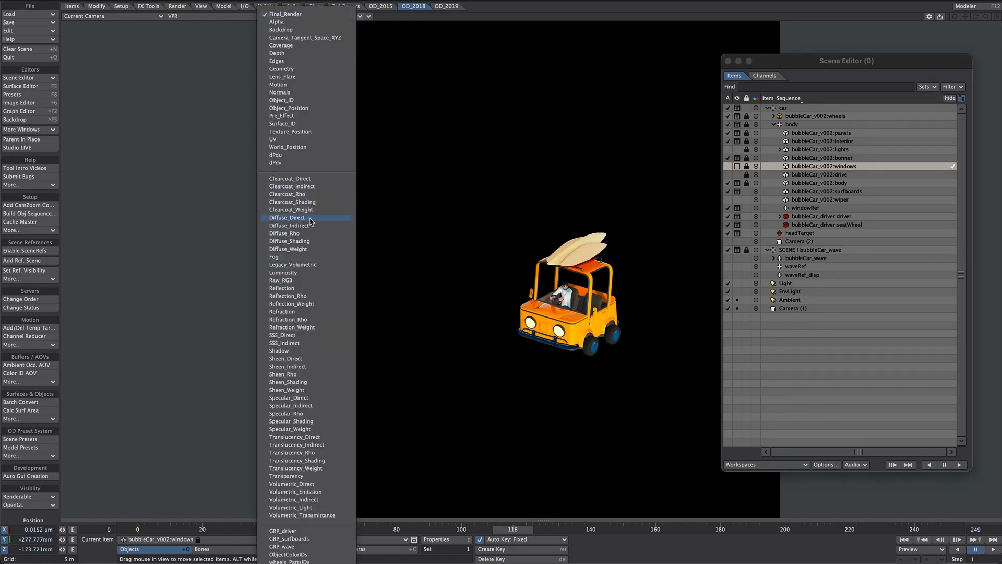
{"action": "left_click", "coordinate": [312, 218]}
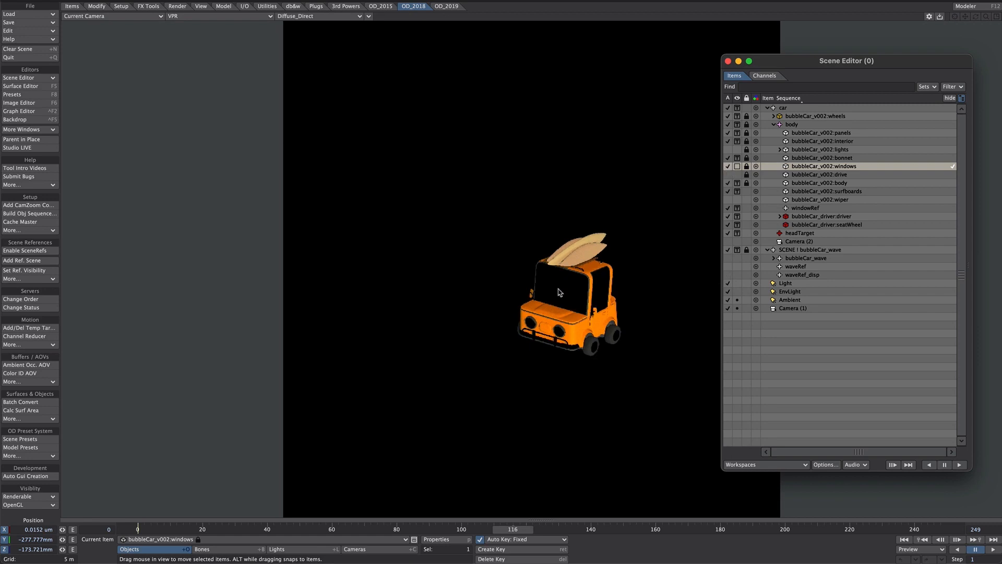
Step: Display the Refraction buffer in VPR and open the Dielectric settings of the window surface
{"action": "left_click", "coordinate": [305, 15]}
{"action": "left_click", "coordinate": [306, 109]}
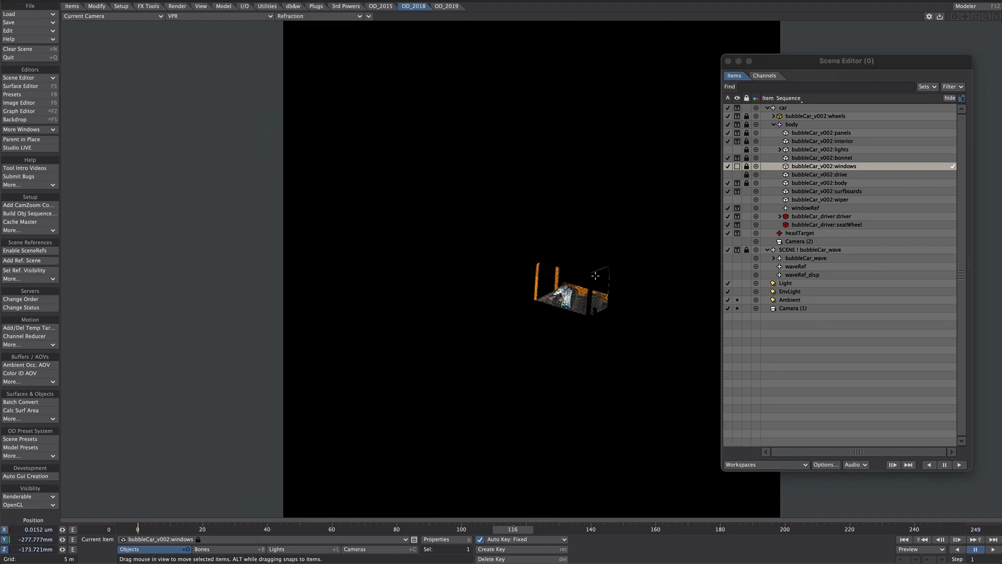
{"action": "key", "text": "F5"}
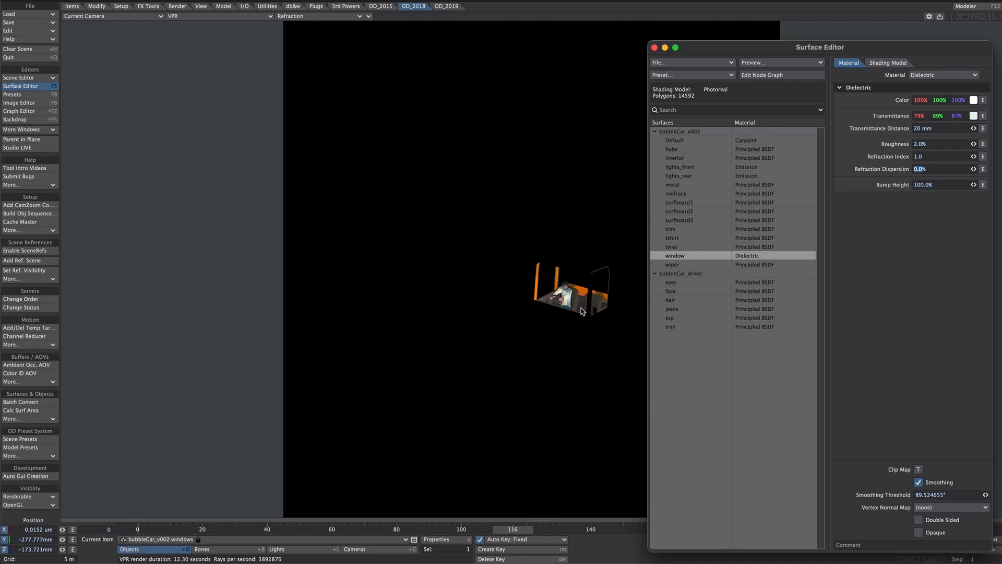
Step: Review the refraction recursion and sample settings in the render properties, and close both settings windows
{"action": "key", "text": "alt+F10"}
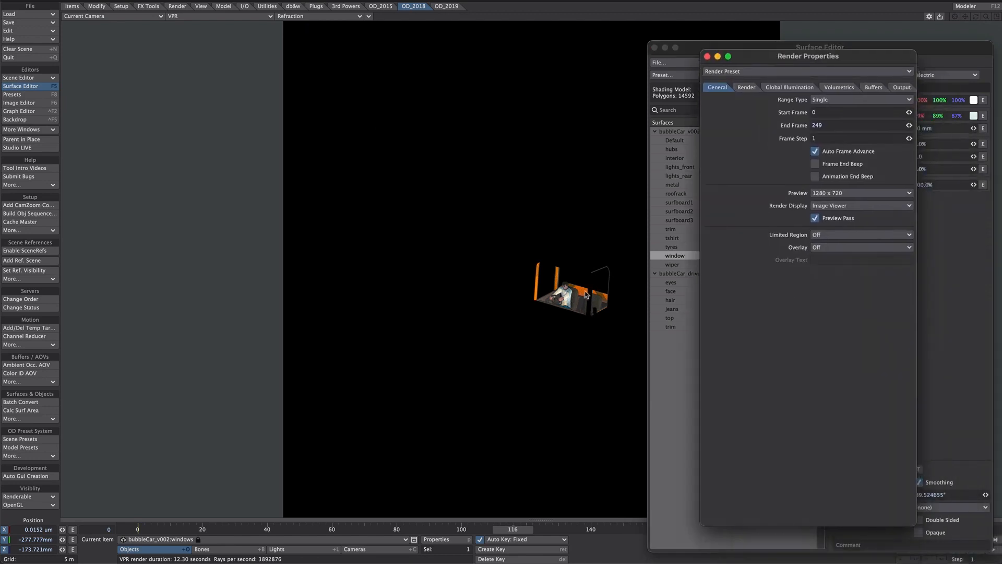
{"action": "left_click", "coordinate": [747, 88]}
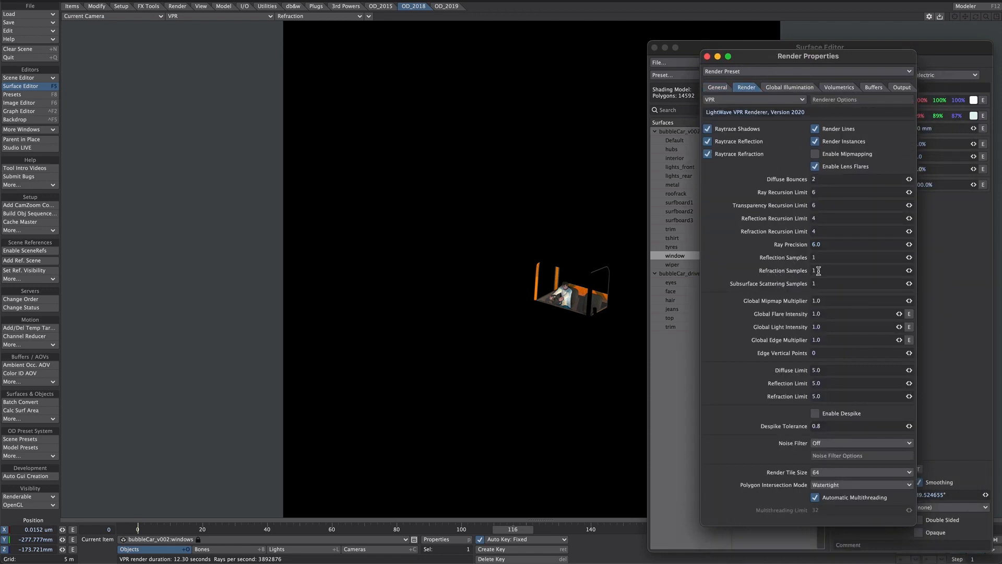
{"action": "left_click", "coordinate": [707, 56]}
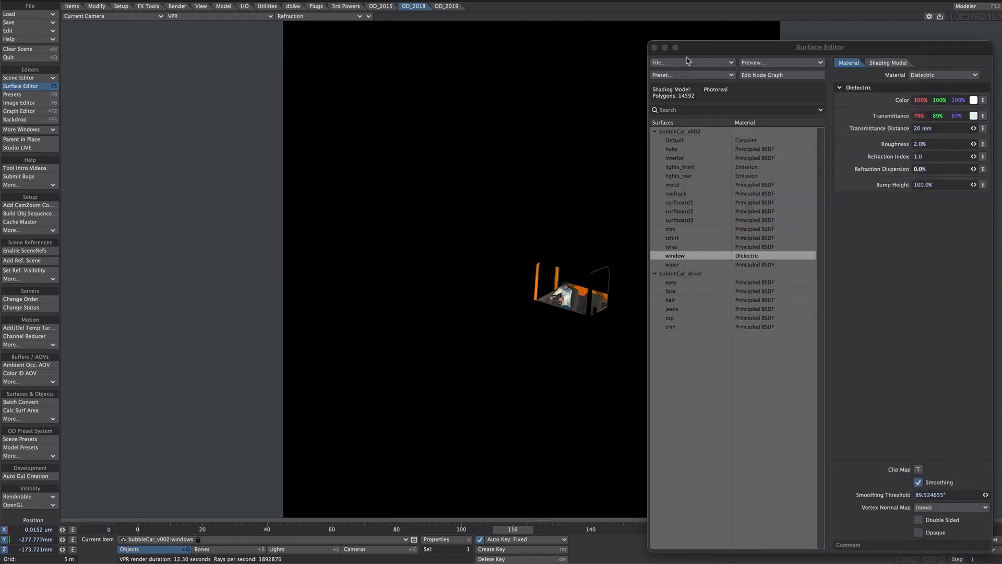
{"action": "left_click", "coordinate": [655, 47]}
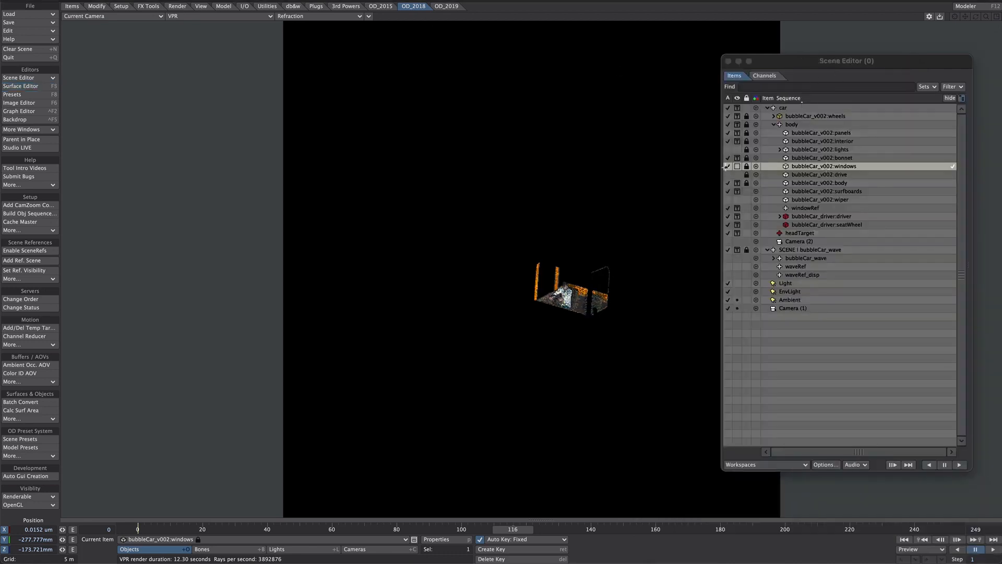
Step: Deactivate the bubbleCar_v002:windows object and switch the camera view back to Textured Shaded Solid
{"action": "left_click", "coordinate": [728, 167]}
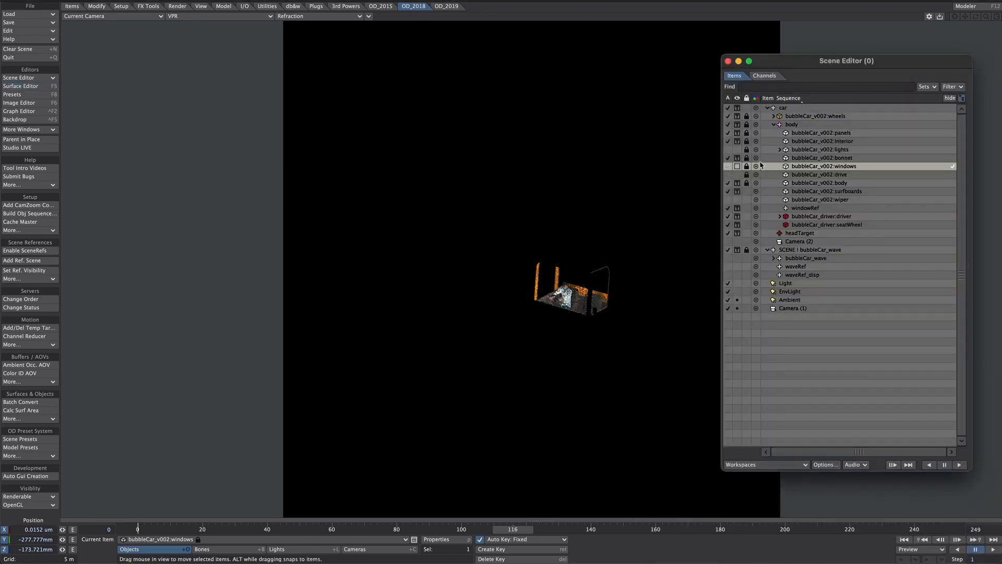
{"action": "left_click", "coordinate": [728, 166]}
{"action": "left_click", "coordinate": [324, 20]}
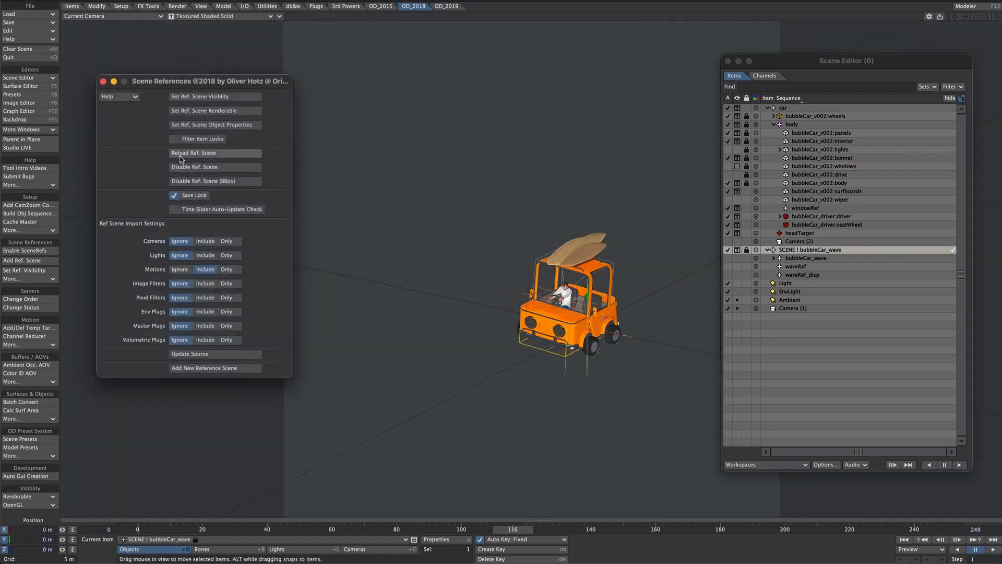
Step: Reload the bubbleCar_wave reference scene, close the Scene References window and select the bubbleCar_v002:windows object
{"action": "left_click", "coordinate": [183, 153]}
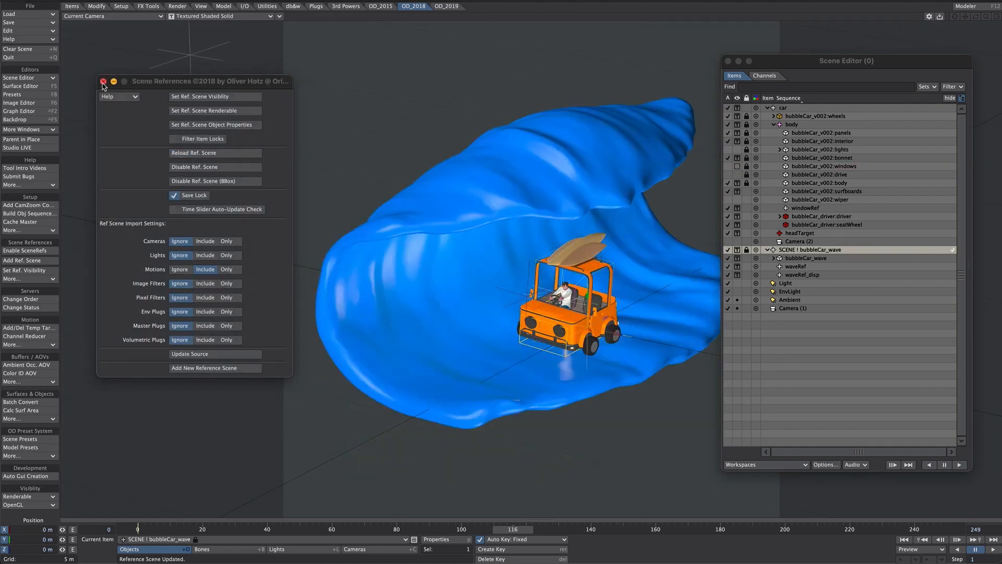
{"action": "left_click", "coordinate": [103, 82]}
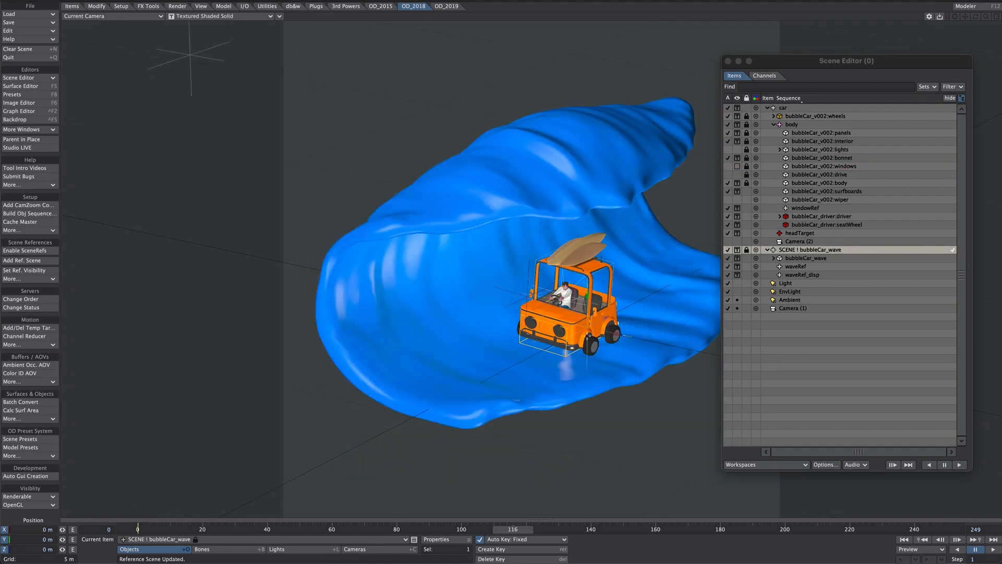
{"action": "left_click", "coordinate": [733, 164]}
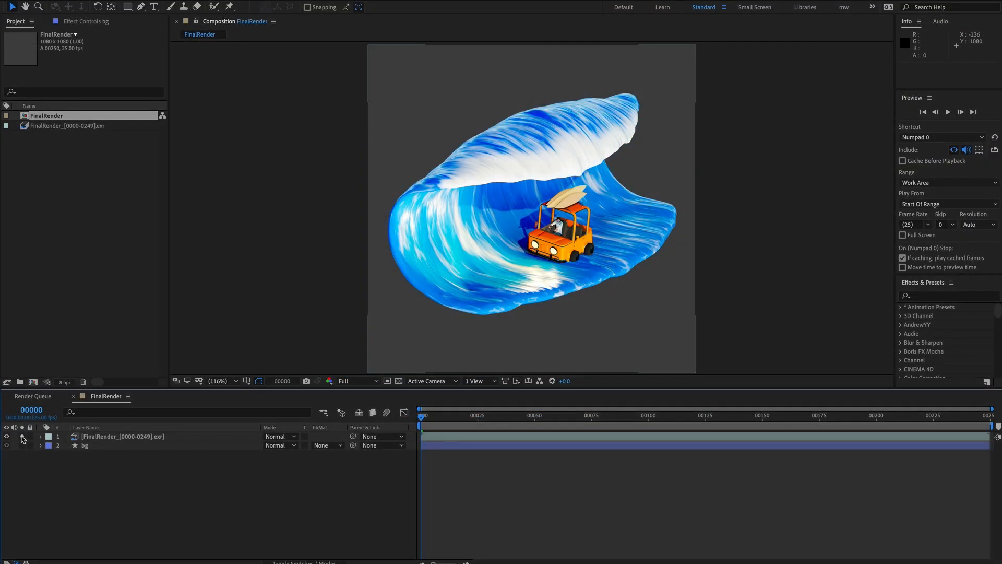
Step: Switch to After Effects, unsolo the FinalRender_[0000-0249].exr layer and compare the render with and without the bg layer
{"action": "left_click", "coordinate": [22, 437]}
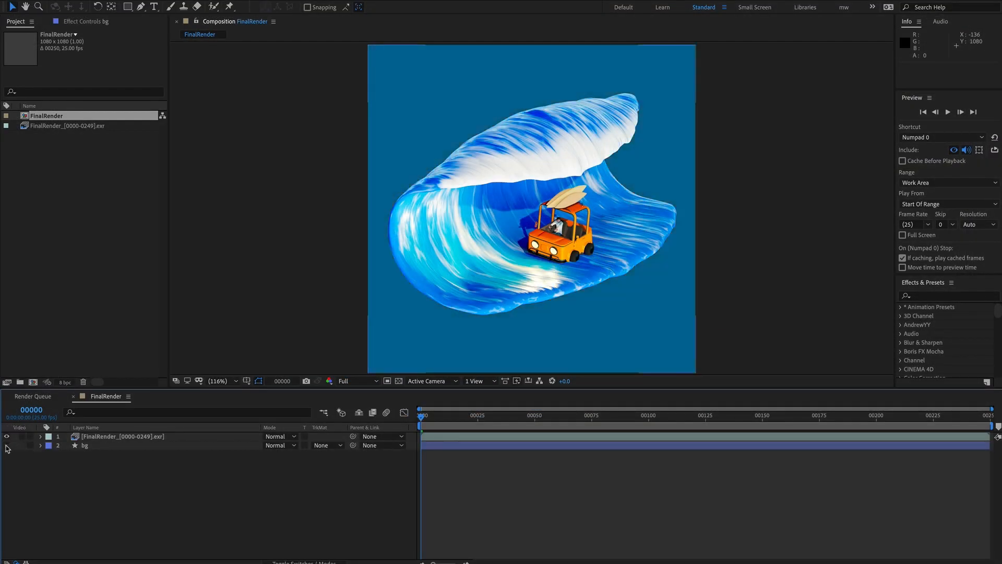
{"action": "left_click", "coordinate": [7, 445]}
{"action": "left_click", "coordinate": [6, 446]}
{"action": "left_click", "coordinate": [6, 446]}
{"action": "left_click", "coordinate": [6, 445]}
{"action": "left_click", "coordinate": [22, 445]}
{"action": "left_click", "coordinate": [21, 445]}
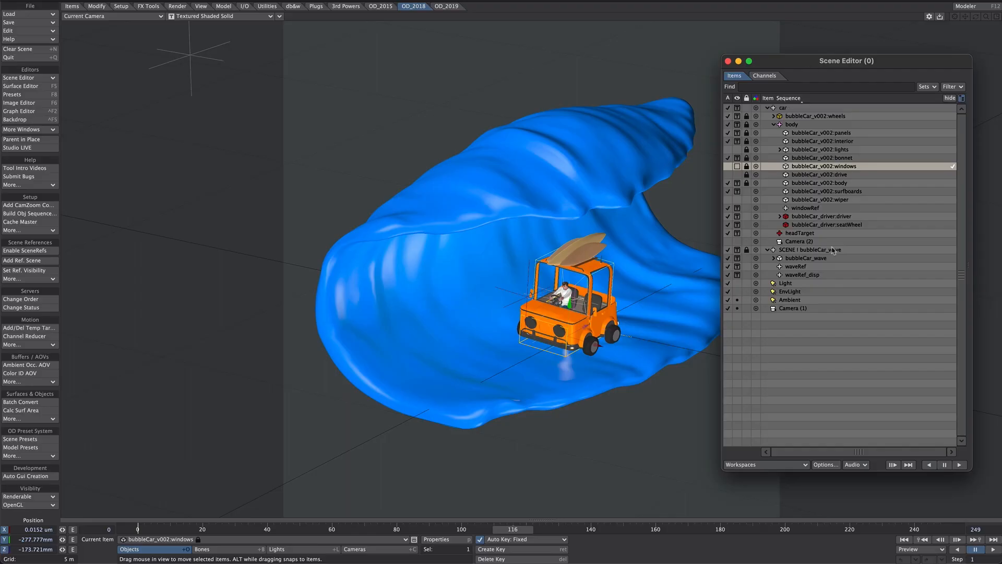
Step: Switch to LightWave, select Camera (1) and send it to After Effects with LWtoAE
{"action": "left_click", "coordinate": [792, 309]}
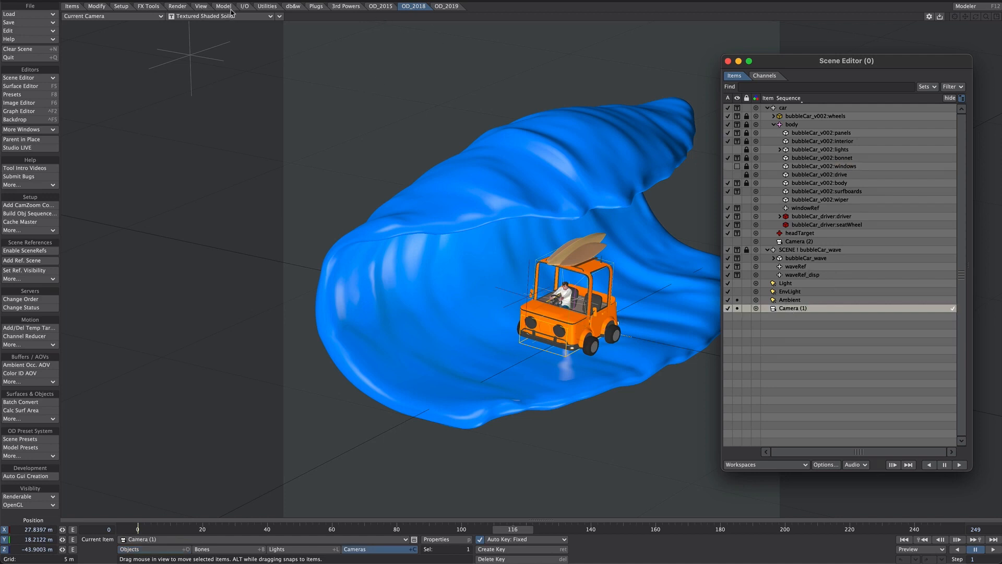
{"action": "left_click", "coordinate": [248, 7]}
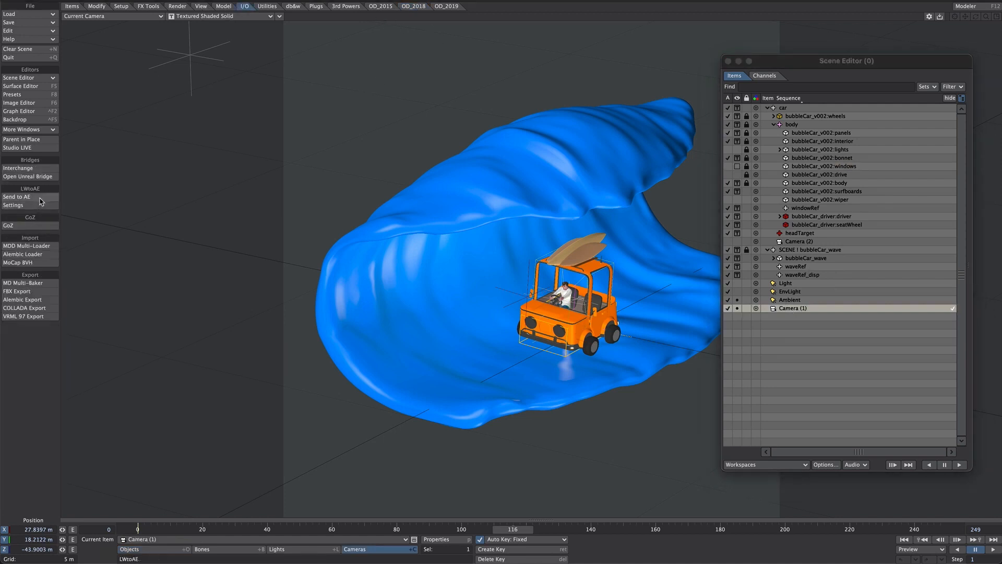
{"action": "left_click", "coordinate": [42, 200]}
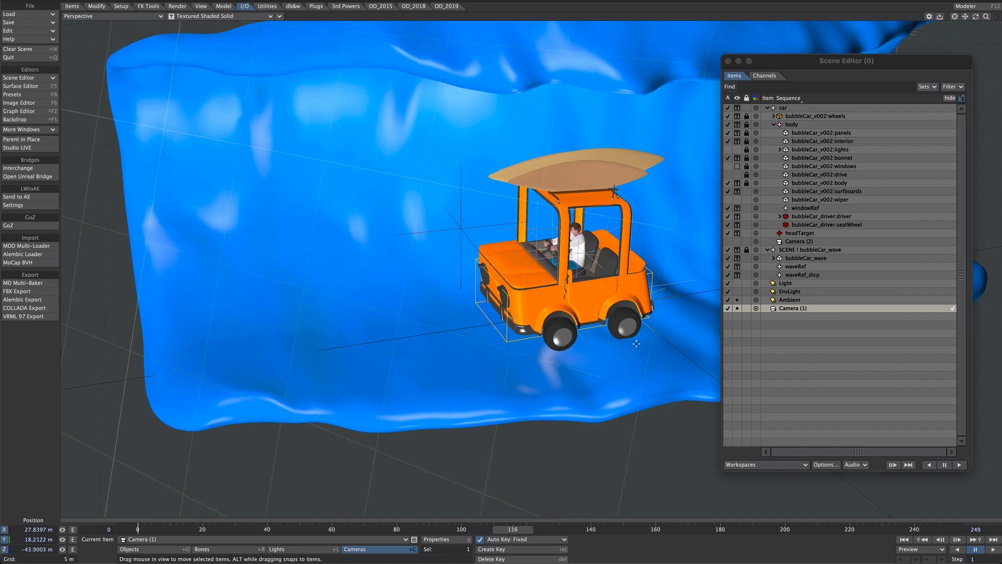
Step: View the car up close in perspective, inspect the body null and select the bubbleCar_v002:body object for sending to After Effects
{"action": "left_click", "coordinate": [800, 125]}
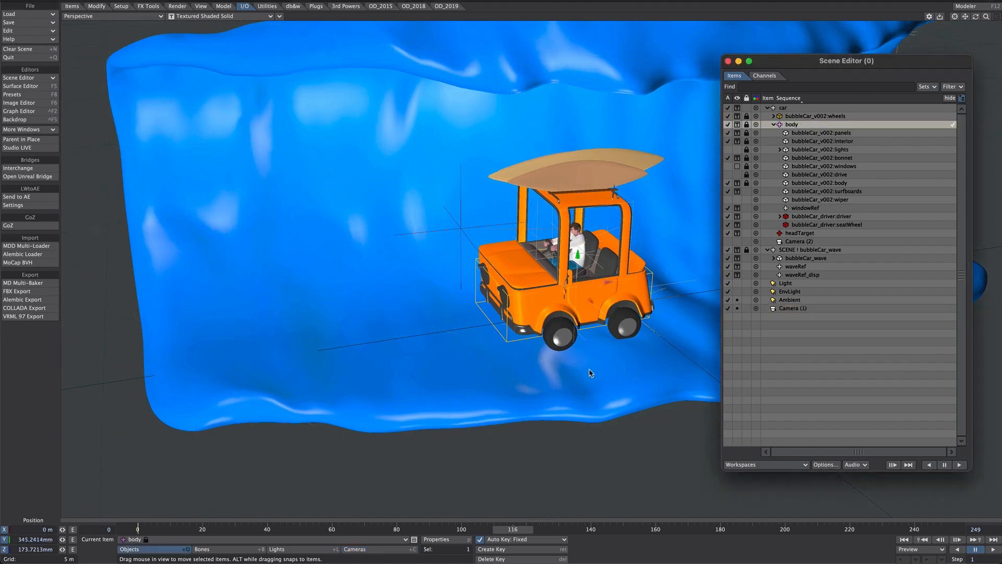
{"action": "left_click_drag", "start_coordinate": [614, 274], "coordinate": [636, 266], "text": "alt"}
{"action": "left_click_drag", "start_coordinate": [709, 308], "coordinate": [530, 272], "text": "alt+shift"}
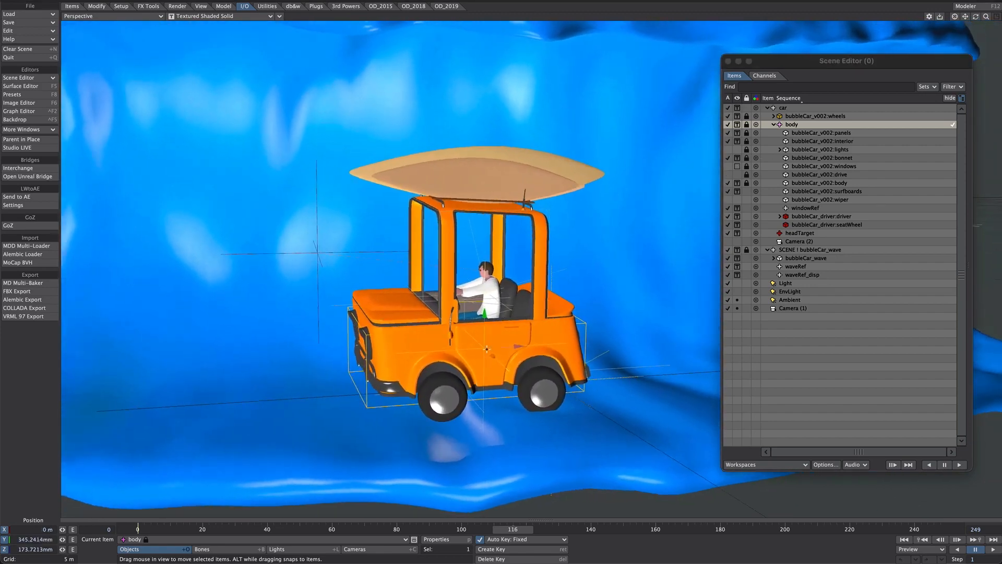
{"action": "mouse_move", "coordinate": [526, 343]}
{"action": "left_mouse_down", "text": "alt"}
{"action": "mouse_move", "coordinate": [527, 363]}
{"action": "mouse_move", "coordinate": [525, 352]}
{"action": "left_mouse_up", "text": "alt"}
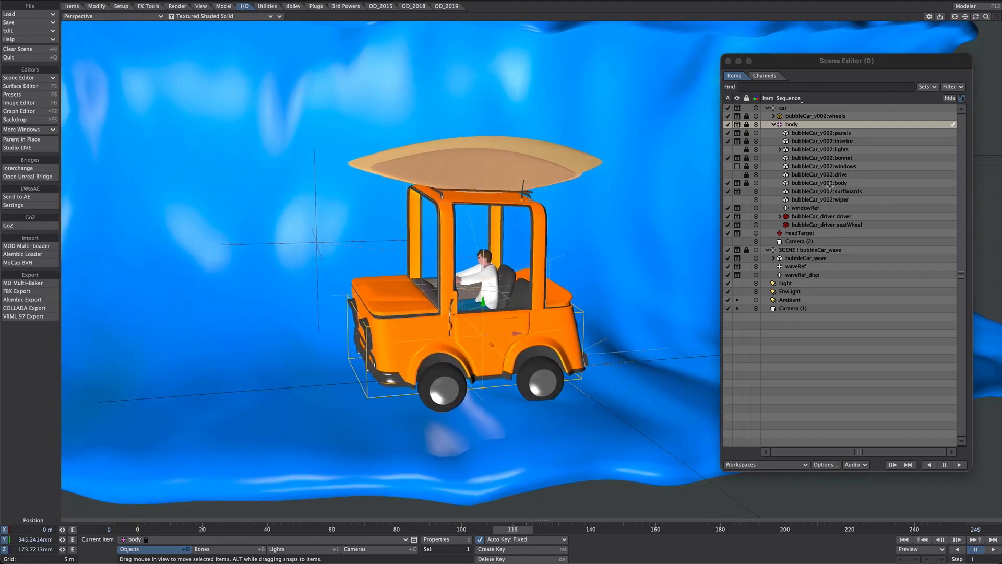
{"action": "left_click", "coordinate": [828, 183]}
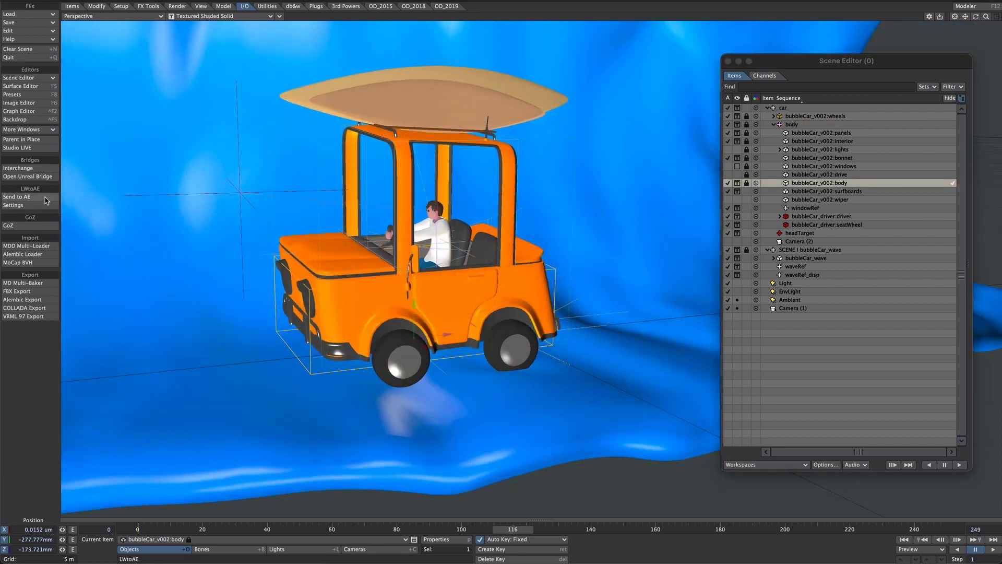
Step: Select the bubbleCar_v002:body, drive and windows objects in turn to compare their transforms
{"action": "left_click", "coordinate": [820, 184]}
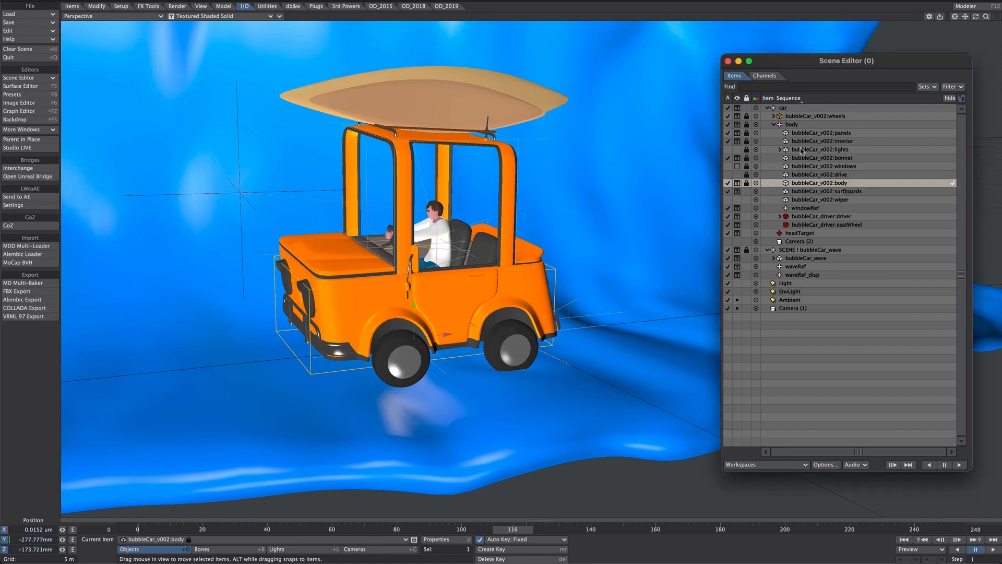
{"action": "left_click", "coordinate": [810, 175]}
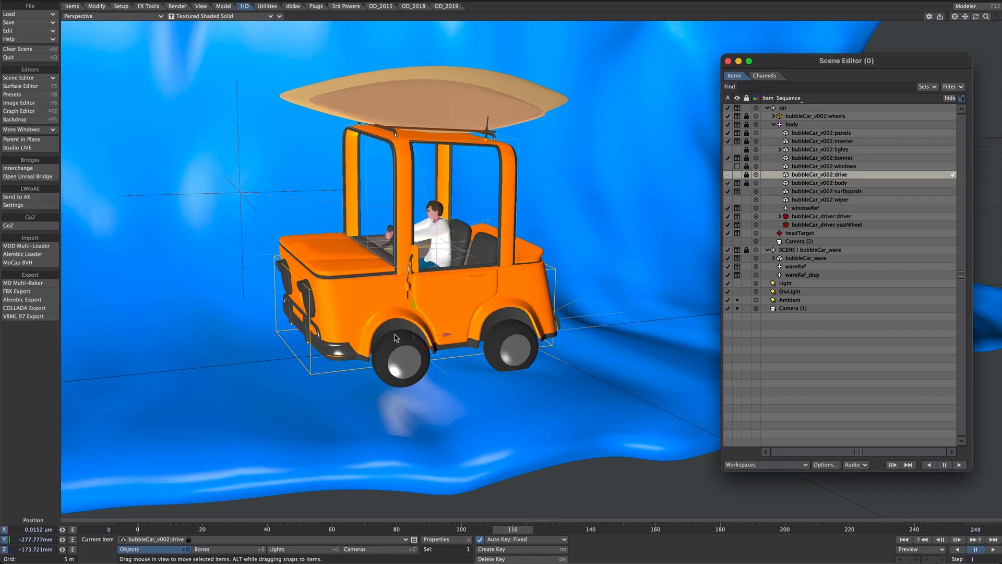
{"action": "left_click", "coordinate": [820, 167]}
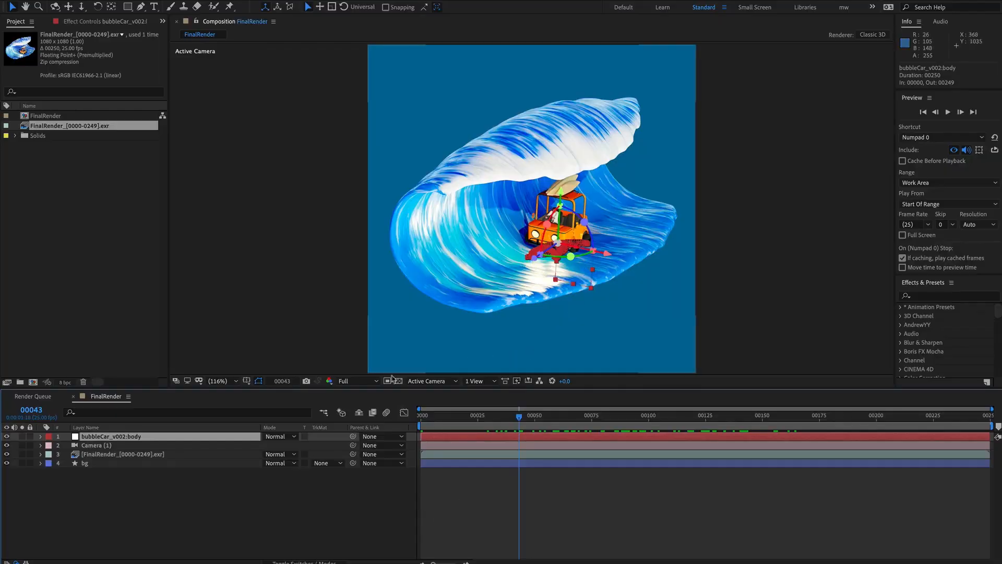
Step: Switch to After Effects and remove the position, rotation and zoom keyframes from the Camera (1) layer
{"action": "left_click", "coordinate": [110, 449]}
{"action": "key", "text": "u"}
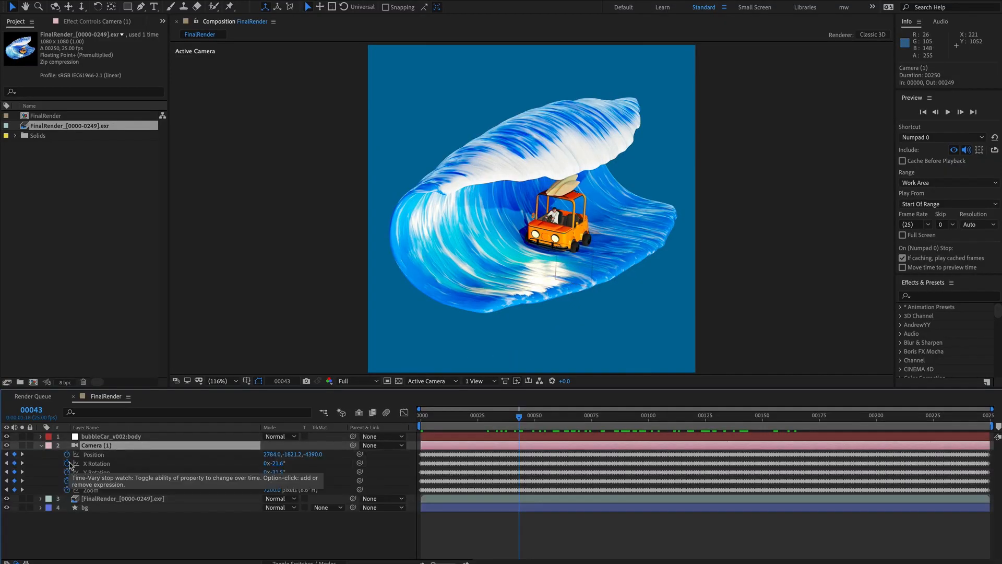
{"action": "left_click_drag", "start_coordinate": [67, 454], "coordinate": [68, 490]}
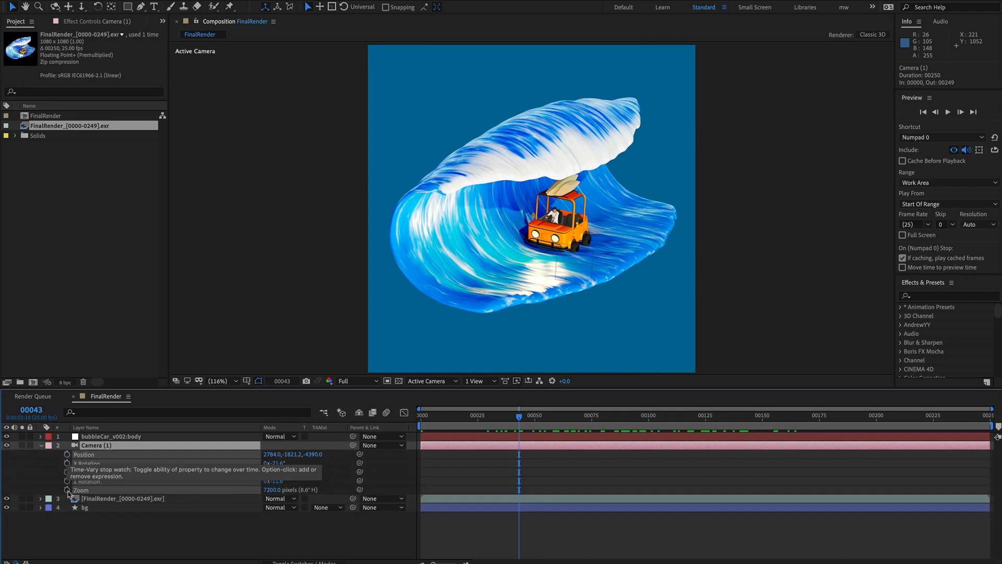
{"action": "left_click", "coordinate": [42, 446]}
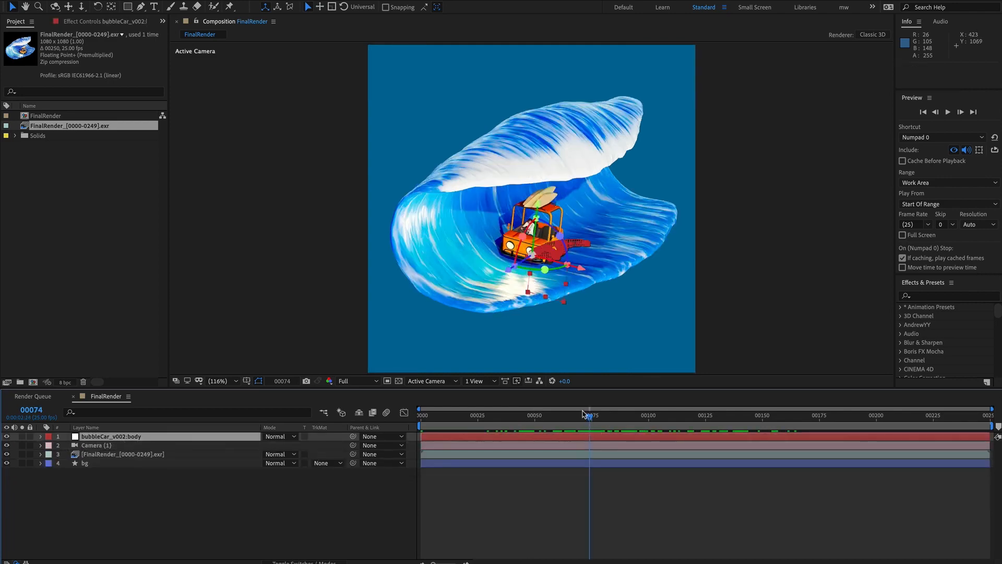
Step: Scrub the timeline to check how the bubbleCar_v002:body null follows the car, and review the FinalRender composition settings
{"action": "left_click_drag", "start_coordinate": [583, 414], "coordinate": [548, 429]}
{"action": "left_click", "coordinate": [168, 502]}
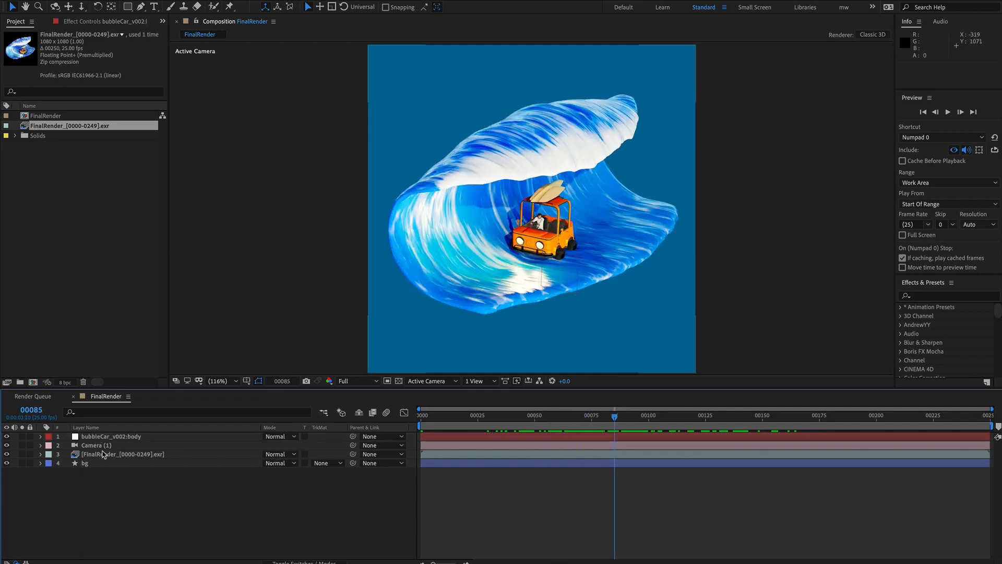
{"action": "key", "text": "super+k"}
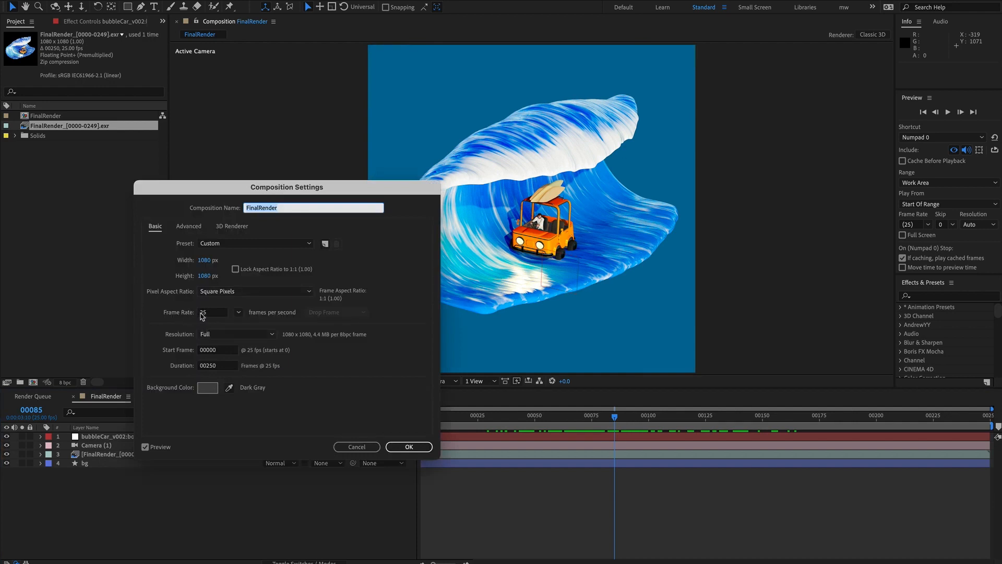
{"action": "key", "text": "Return"}
{"action": "left_click", "coordinate": [130, 437]}
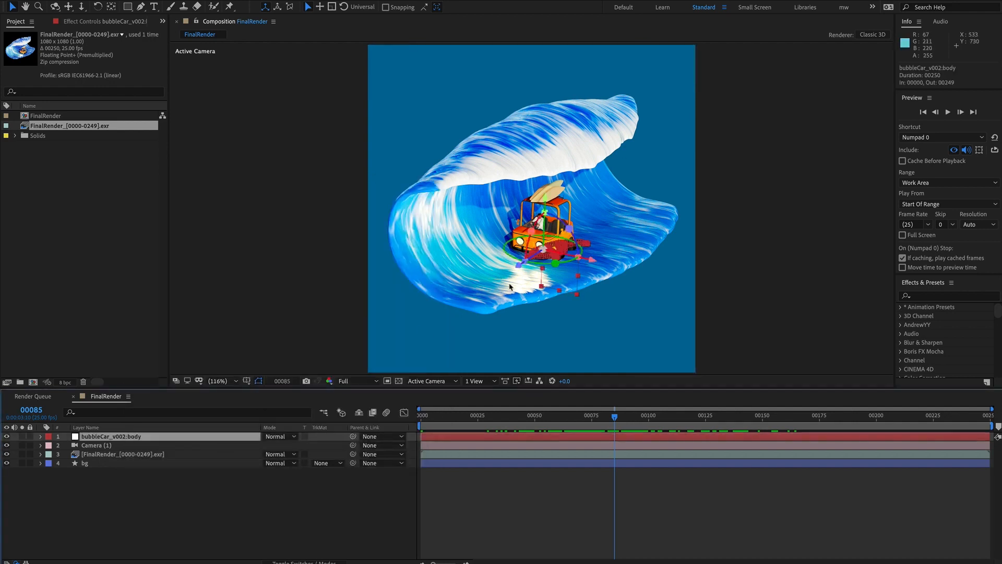
Step: Interpret the FinalRender_[0000-0249].exr footage with a Straight - Unmatted alpha at 25 frames per second
{"action": "left_click", "coordinate": [88, 129]}
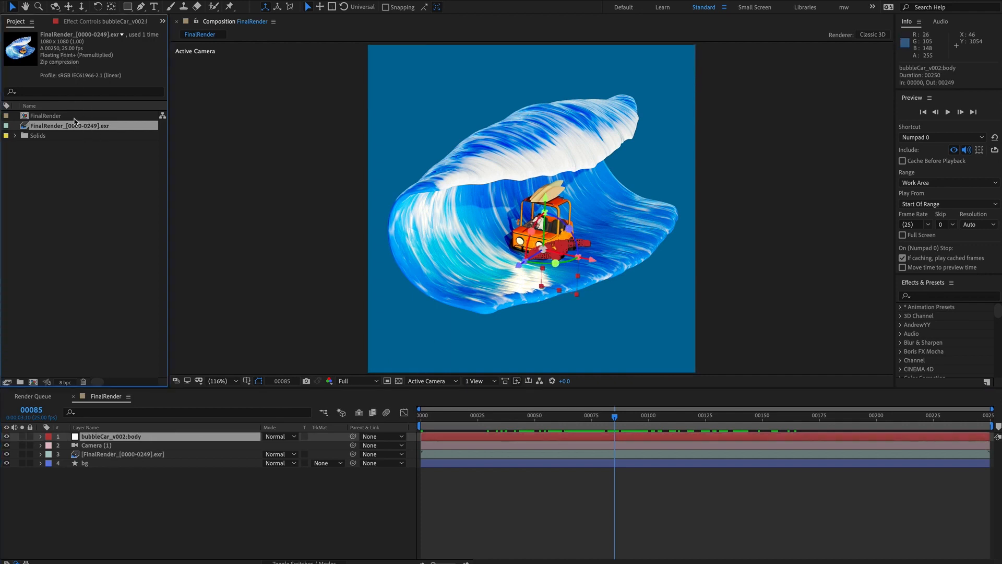
{"action": "key", "text": "ctrl+alt+g"}
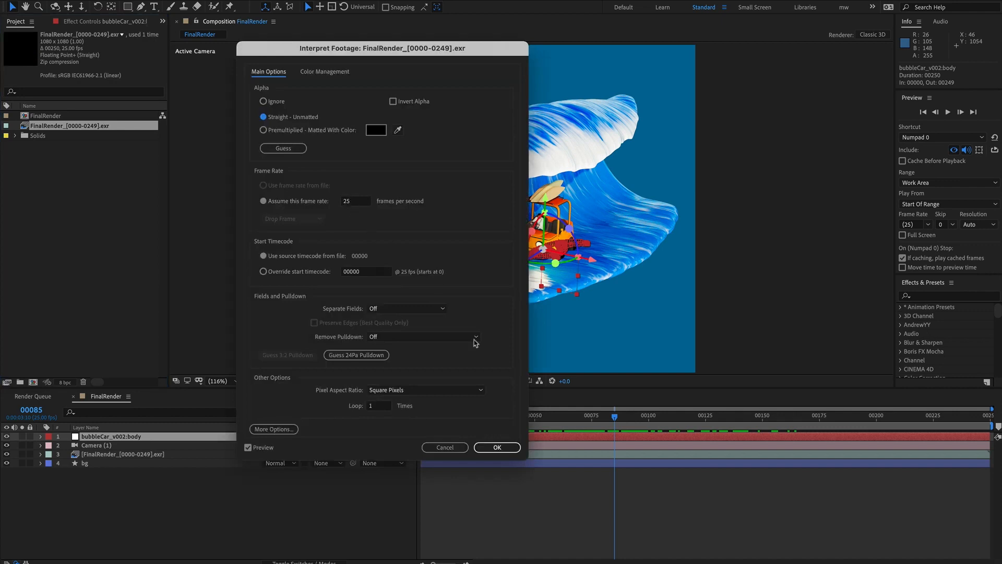
{"action": "left_click", "coordinate": [497, 447]}
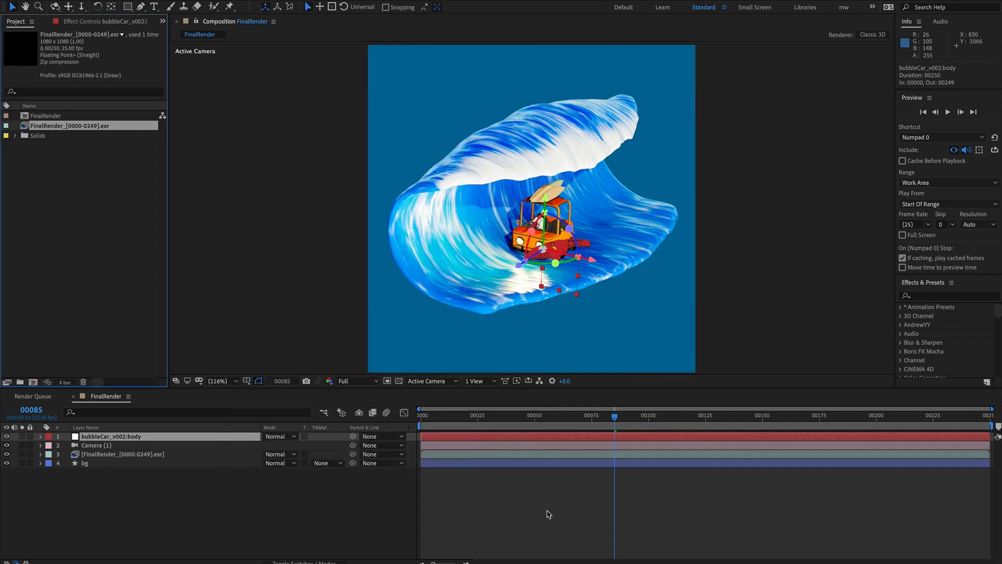
Step: Create a new composition-sized white solid named E3d
{"action": "left_click", "coordinate": [494, 510]}
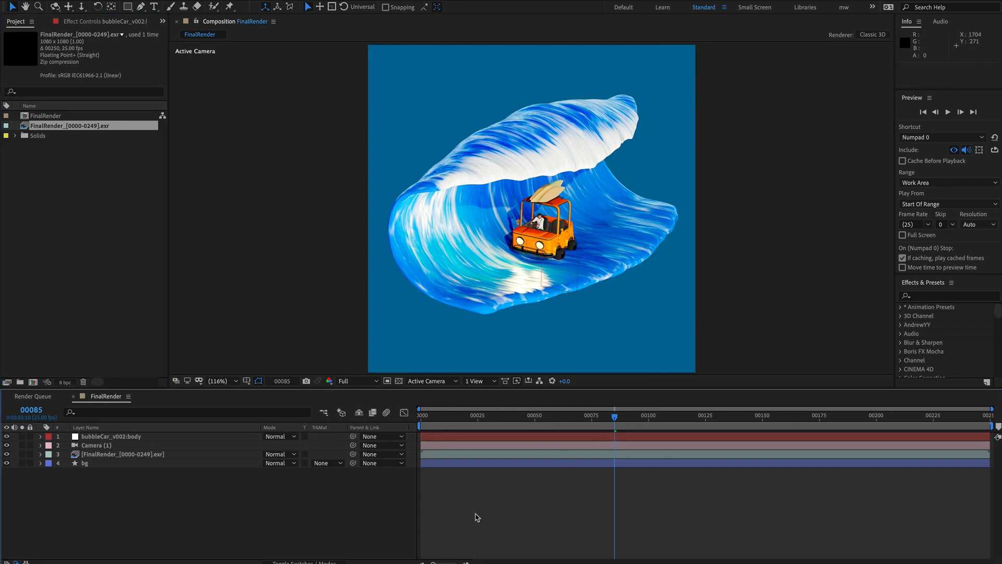
{"action": "key", "text": "ctrl+y"}
{"action": "type", "text": "E3d"}
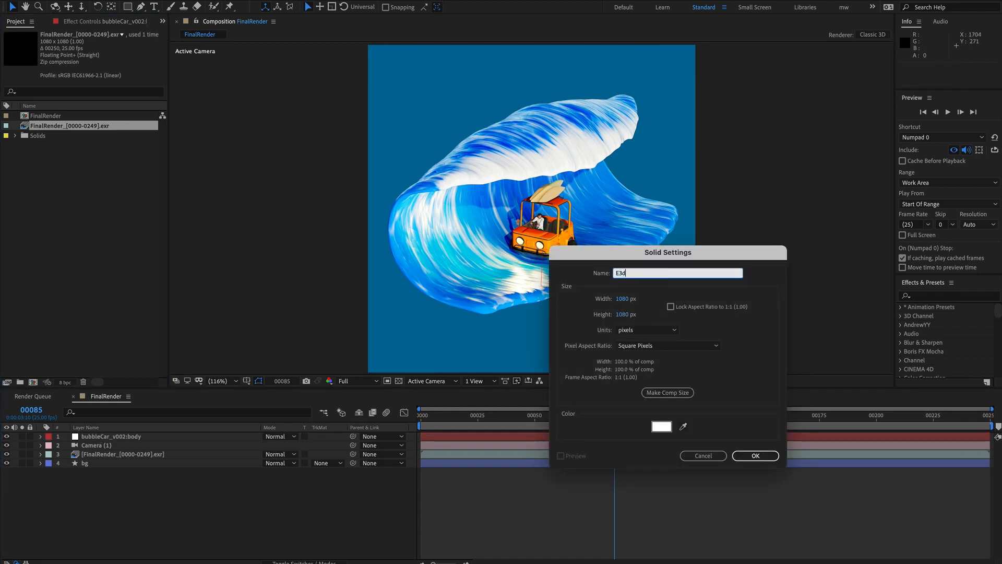
{"action": "key", "text": "Return"}
Step: Apply the Element effect to the E3d solid
{"action": "key", "text": "ctrl+space"}
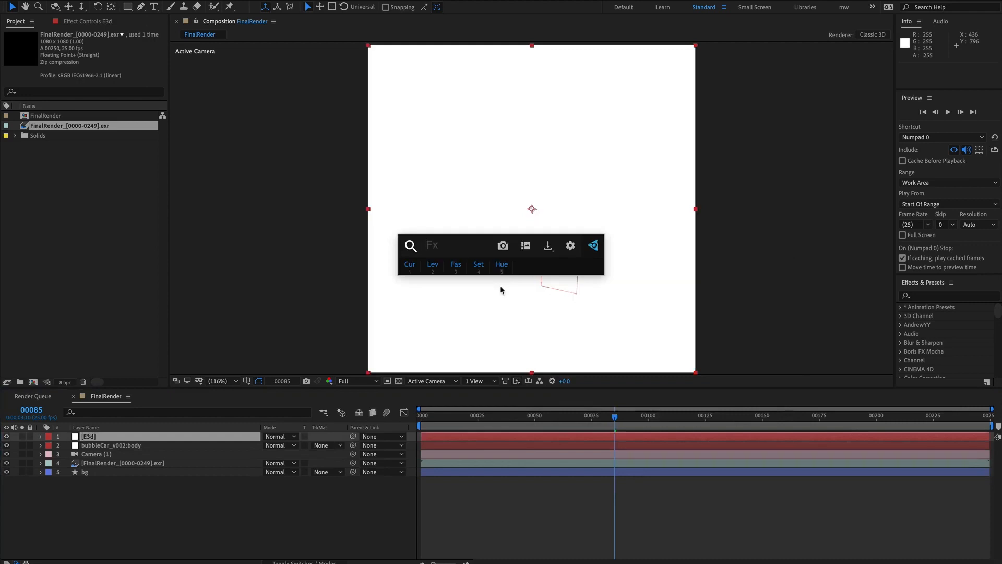
{"action": "type", "text": "ele"}
{"action": "key", "text": "Return"}
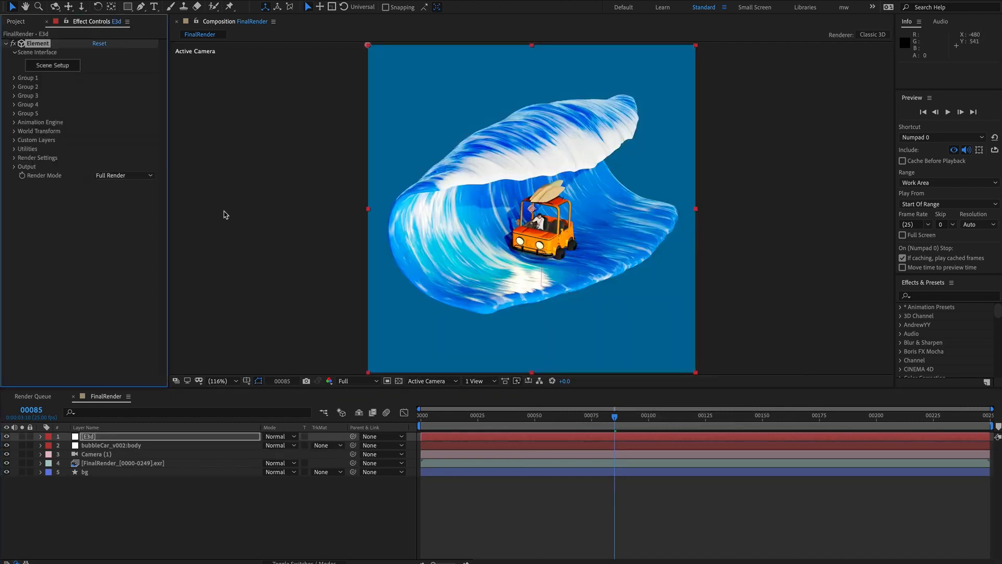
Step: Import the jeep model into Element's Scene Setup with Load Material enabled, and normalize its size
{"action": "left_click", "coordinate": [48, 67]}
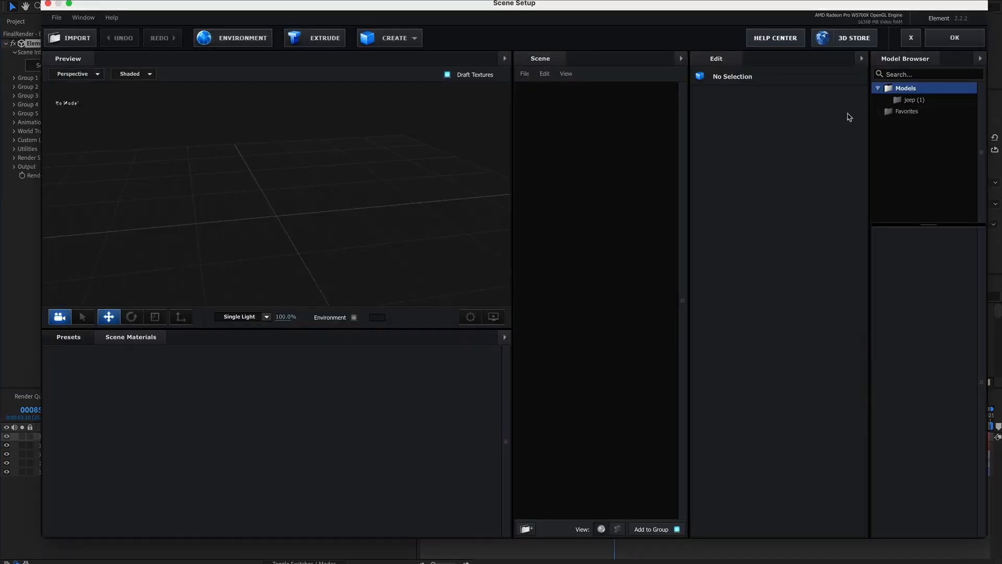
{"action": "left_click", "coordinate": [913, 99]}
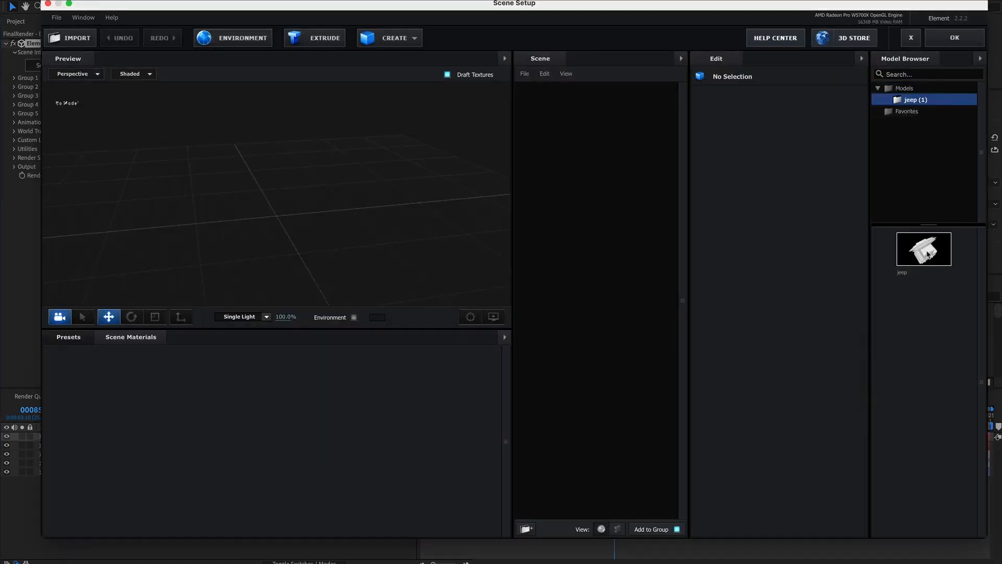
{"action": "left_click", "coordinate": [927, 254]}
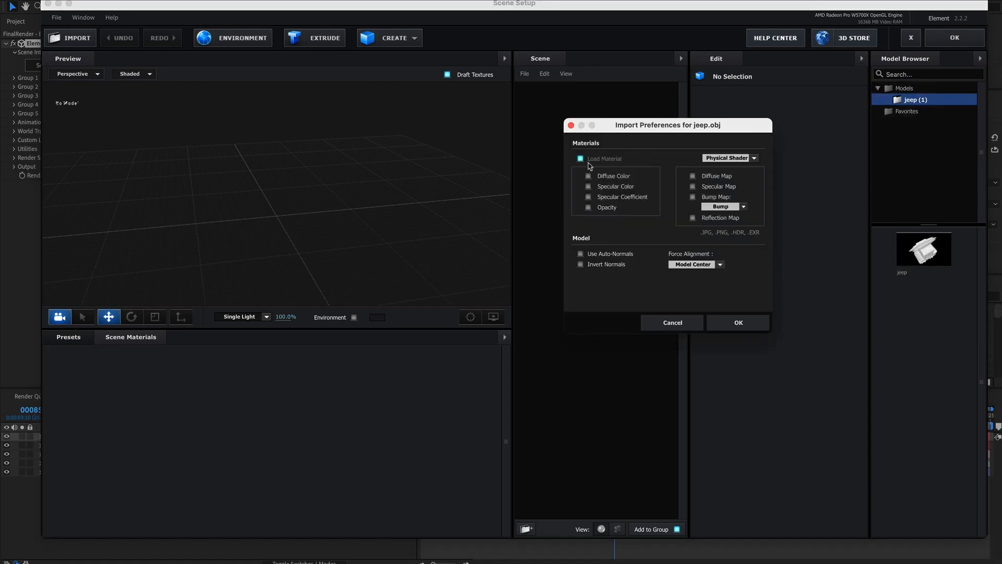
{"action": "left_click", "coordinate": [738, 322]}
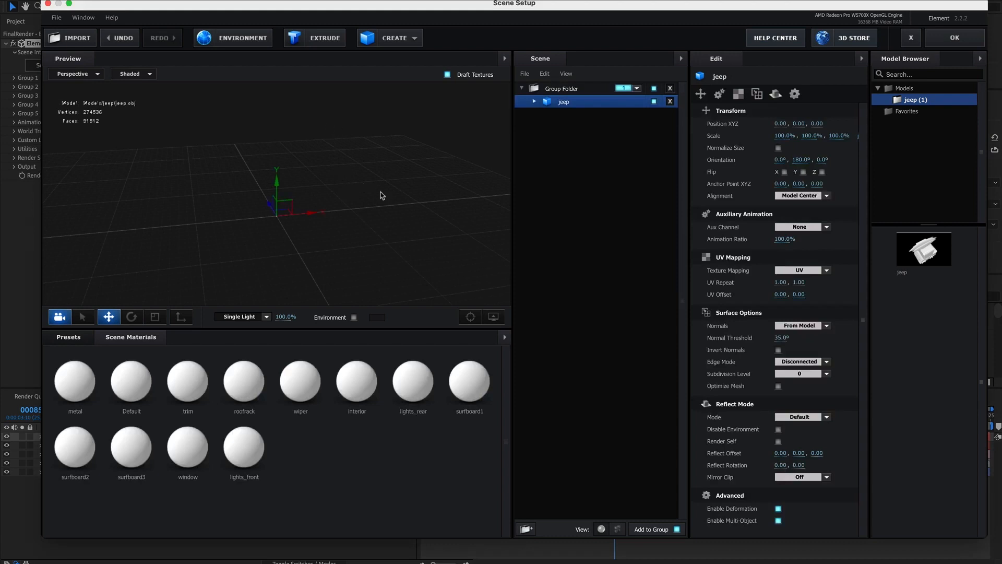
{"action": "left_click", "coordinate": [779, 149]}
{"action": "left_click_drag", "start_coordinate": [416, 207], "coordinate": [441, 193]}
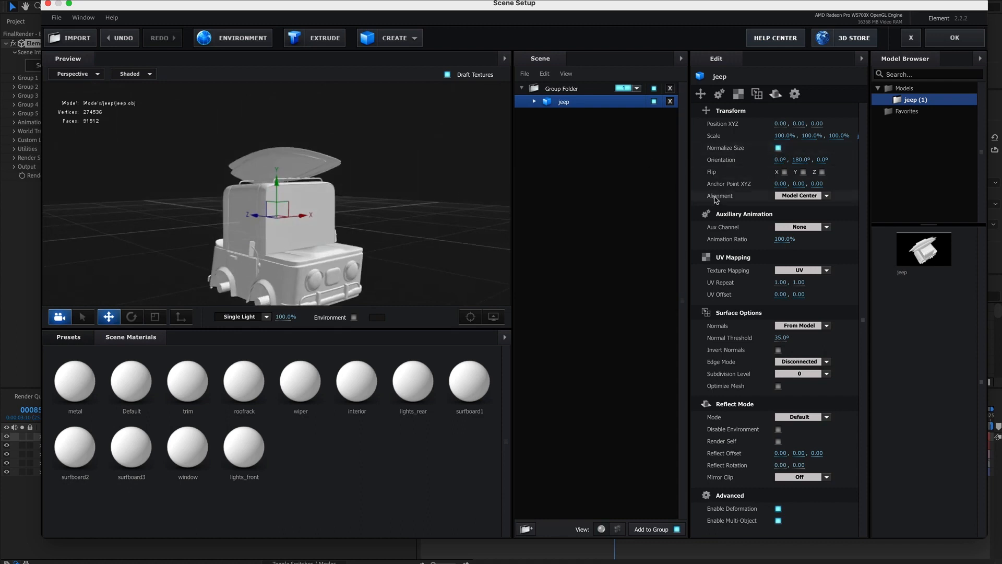
Step: Set the jeep's alignment to From Model and accept the Element scene setup
{"action": "left_click", "coordinate": [827, 196]}
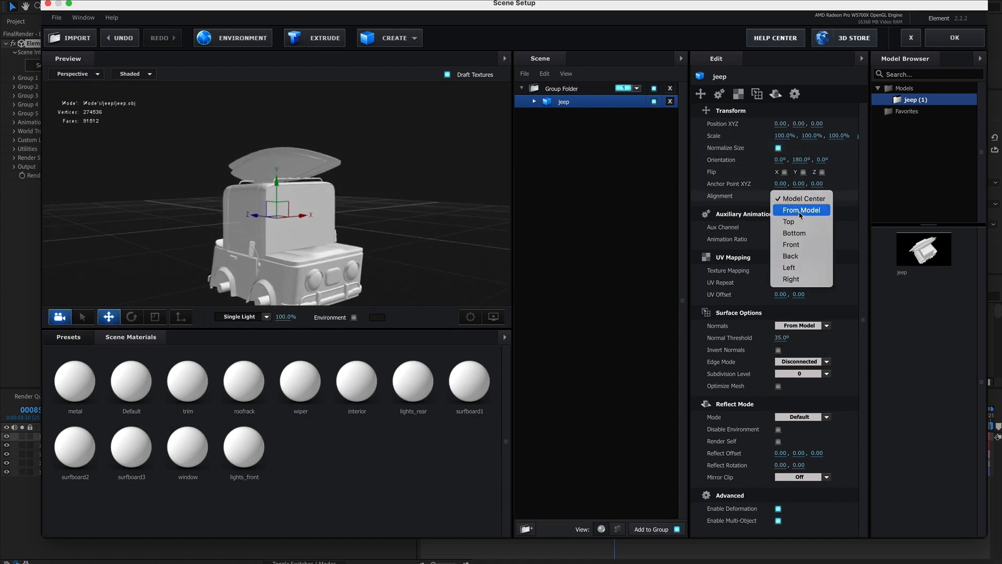
{"action": "left_click", "coordinate": [801, 211]}
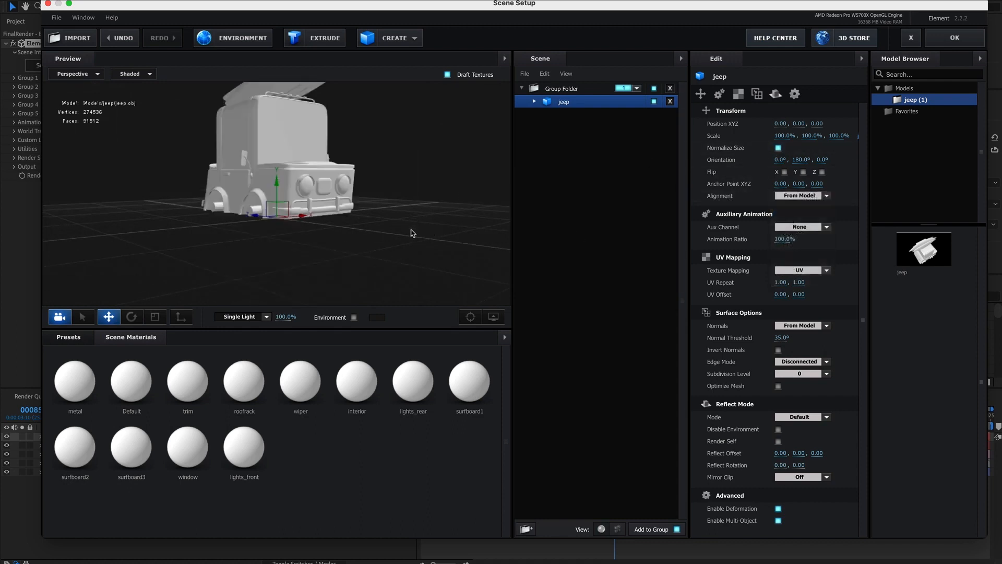
{"action": "mouse_move", "coordinate": [411, 232]}
{"action": "middle_mouse_down"}
{"action": "mouse_move", "coordinate": [407, 265]}
{"action": "mouse_move", "coordinate": [407, 249]}
{"action": "middle_mouse_up"}
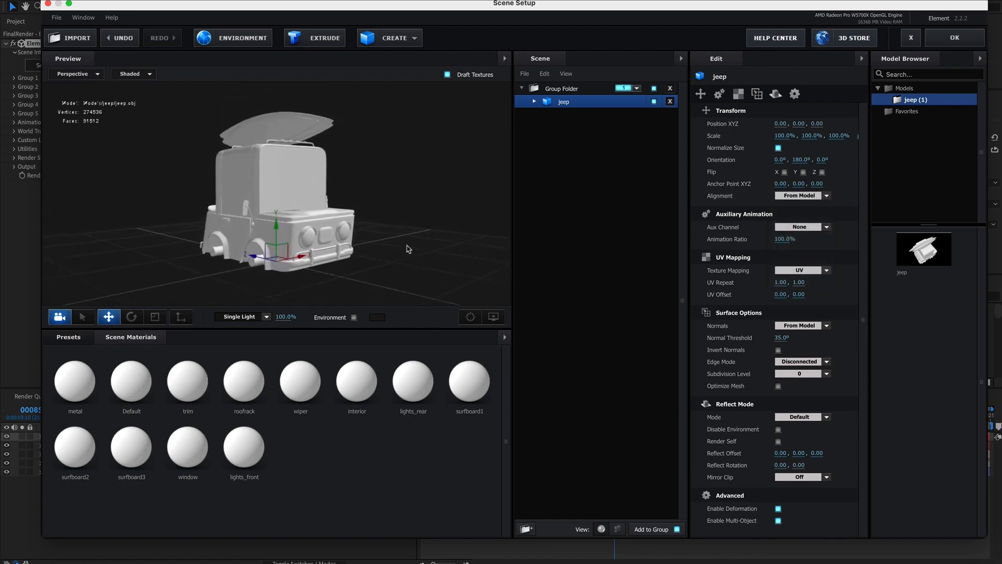
{"action": "left_click_drag", "start_coordinate": [409, 249], "coordinate": [360, 272]}
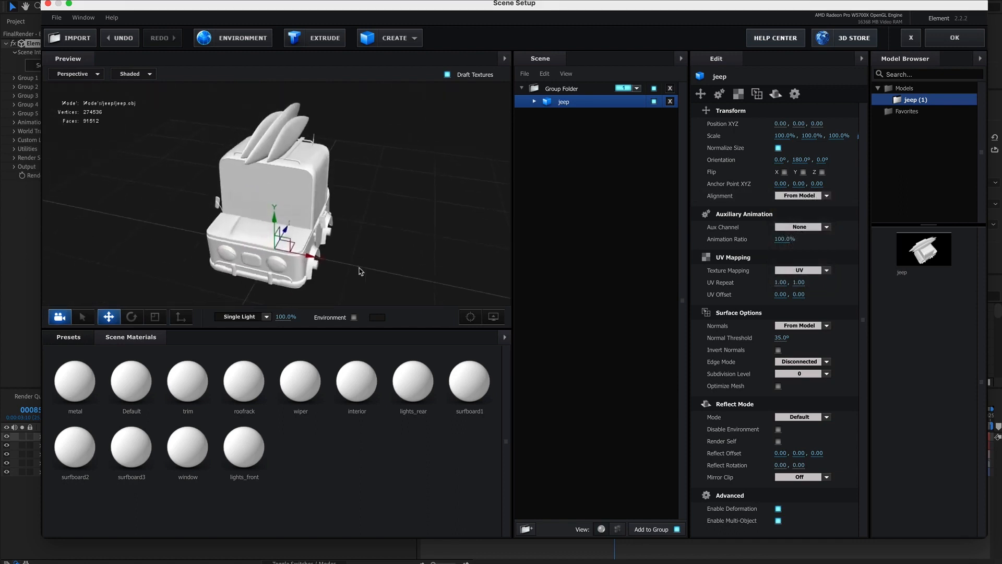
{"action": "left_click", "coordinate": [943, 42]}
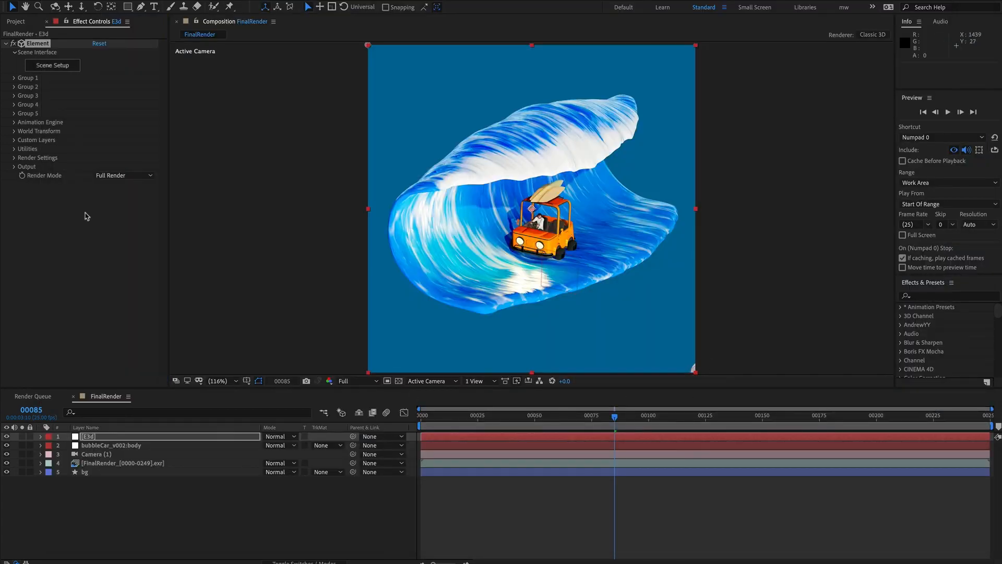
Step: Set Element's Group 1 particle replicator Position XY to 0, 0 and Position Z to 0
{"action": "left_click", "coordinate": [15, 78]}
{"action": "left_click", "coordinate": [23, 97]}
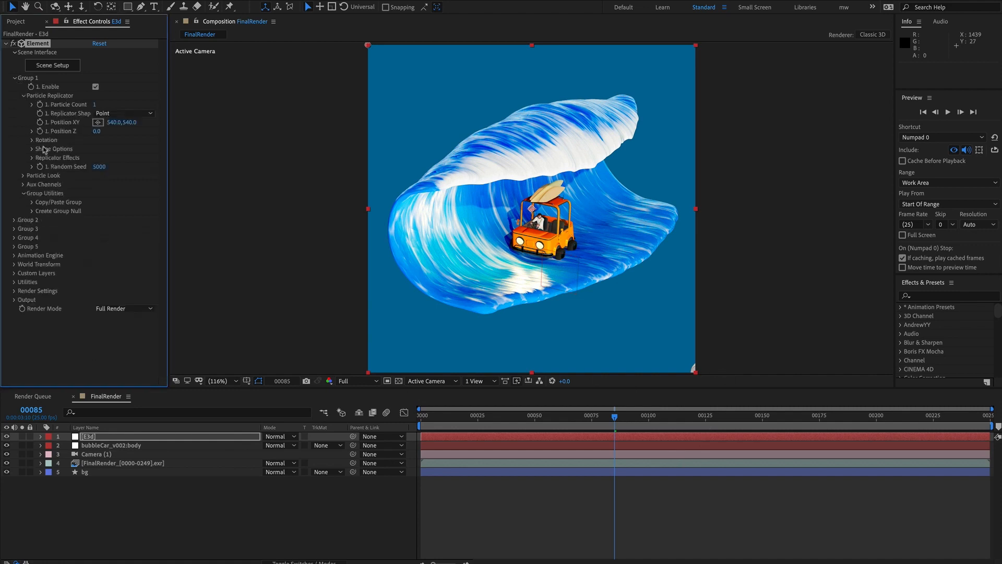
{"action": "left_click", "coordinate": [115, 124]}
{"action": "type", "text": "0"}
{"action": "key", "text": "Tab"}
{"action": "type", "text": "0"}
{"action": "key", "text": "Tab"}
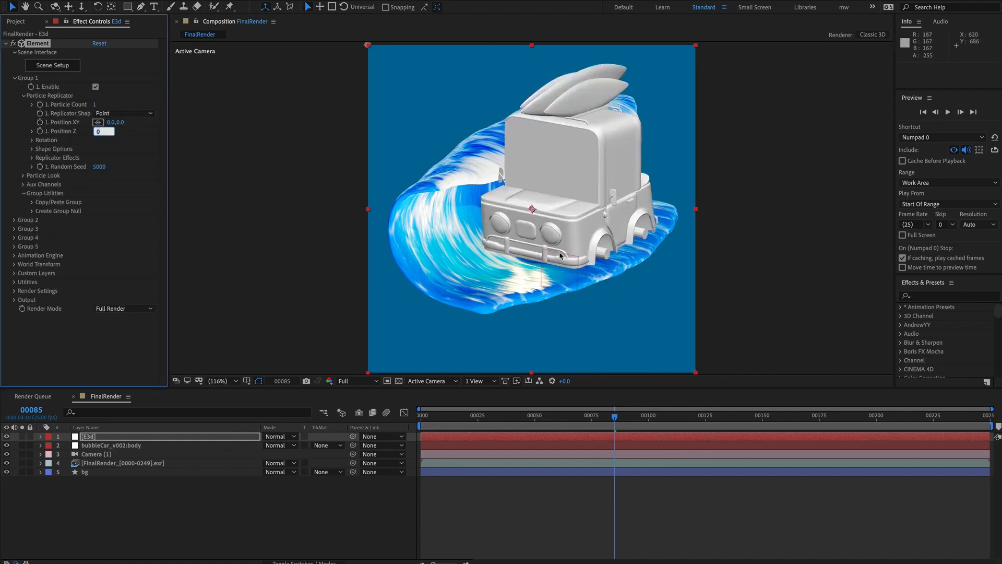
{"action": "key", "text": "Return"}
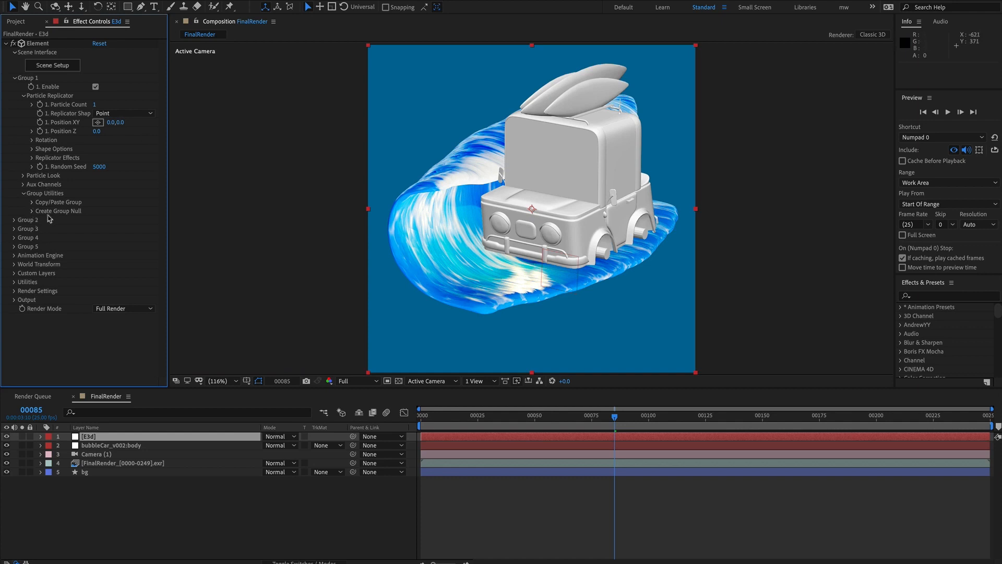
Step: Create a group null for Element's Group 1, try moving it in the viewer, and undo the move
{"action": "left_click", "coordinate": [33, 211]}
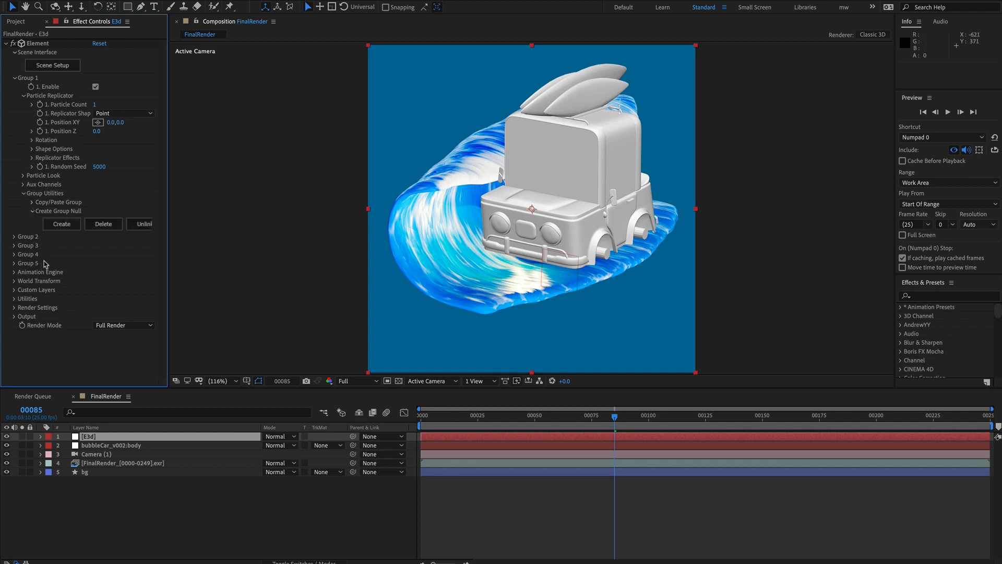
{"action": "left_click", "coordinate": [62, 224]}
{"action": "left_click", "coordinate": [103, 437]}
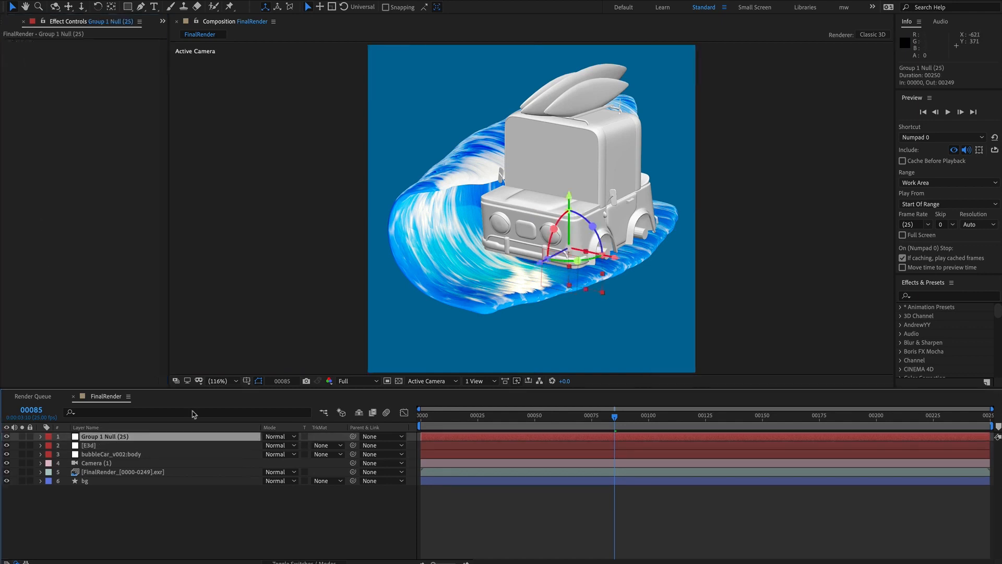
{"action": "mouse_move", "coordinate": [582, 259]}
{"action": "left_mouse_down"}
{"action": "mouse_move", "coordinate": [573, 222]}
{"action": "mouse_move", "coordinate": [579, 262]}
{"action": "left_mouse_up"}
{"action": "key", "text": "super+z"}
Step: Rename the Group 1 null carControl and parent it to the bubbleCar_v002:body layer
{"action": "left_click", "coordinate": [110, 440]}
{"action": "key", "text": "Return"}
{"action": "type", "text": "carControl"}
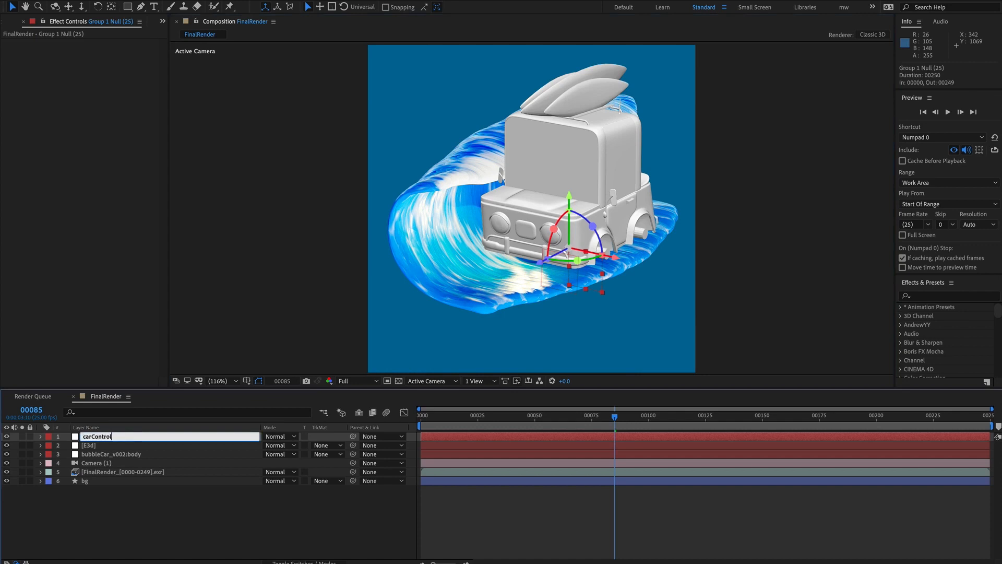
{"action": "key", "text": "Return"}
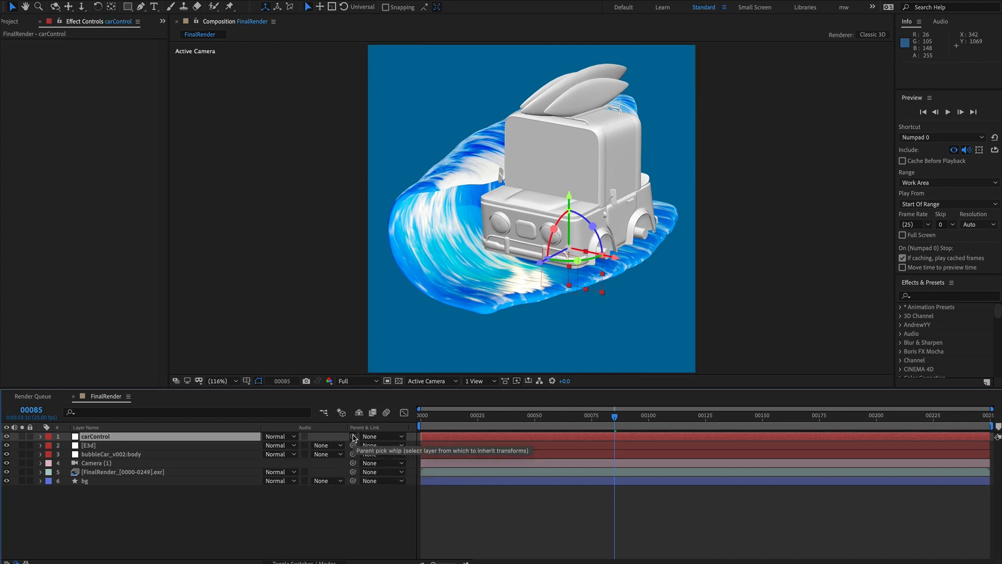
{"action": "left_click_drag", "start_coordinate": [354, 436], "coordinate": [153, 459]}
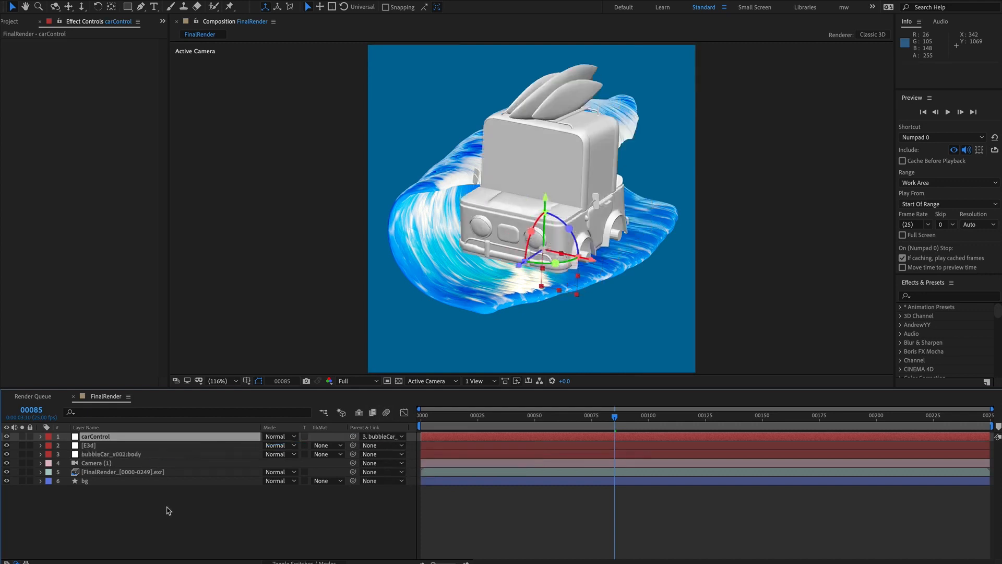
Step: Scale the carControl null down to about 33% so the Element jeep roughly matches the rendered car
{"action": "left_click", "coordinate": [112, 456]}
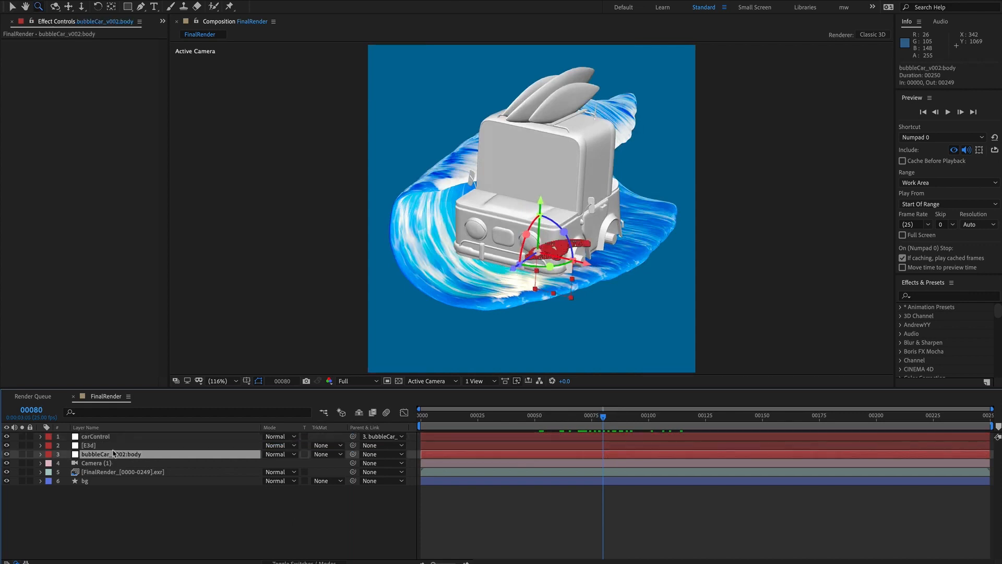
{"action": "key", "text": "u"}
{"action": "key", "text": "u"}
{"action": "left_click", "coordinate": [121, 438]}
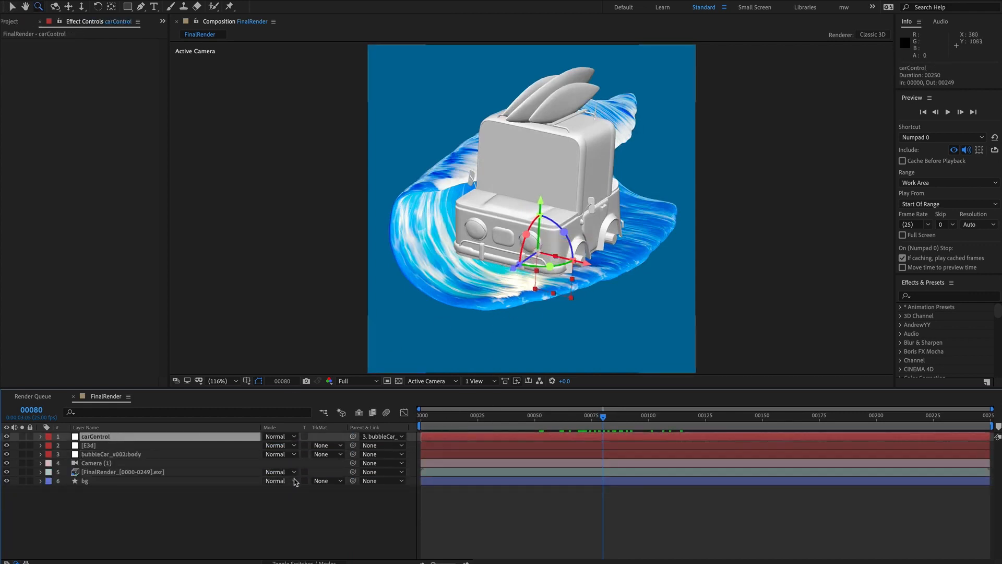
{"action": "key", "text": "s"}
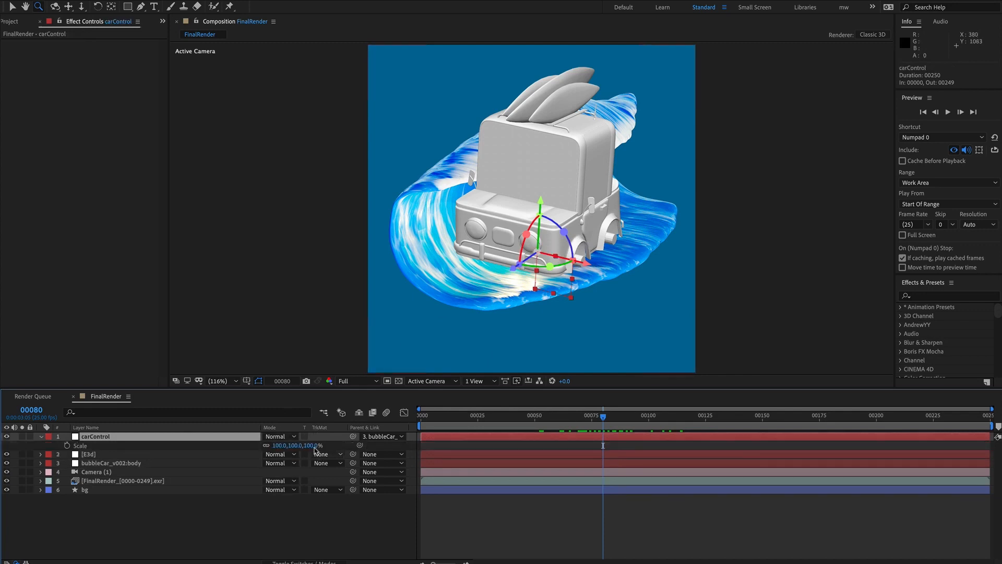
{"action": "left_click_drag", "start_coordinate": [312, 446], "coordinate": [277, 445]}
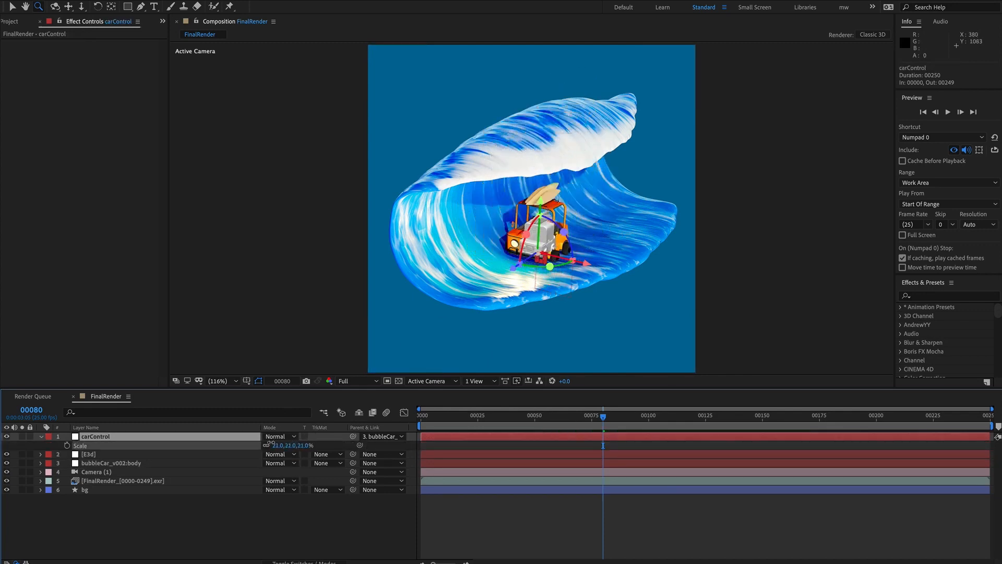
{"action": "key", "text": "period"}
{"action": "key", "text": "period"}
{"action": "key", "text": "period"}
{"action": "key", "text": "period"}
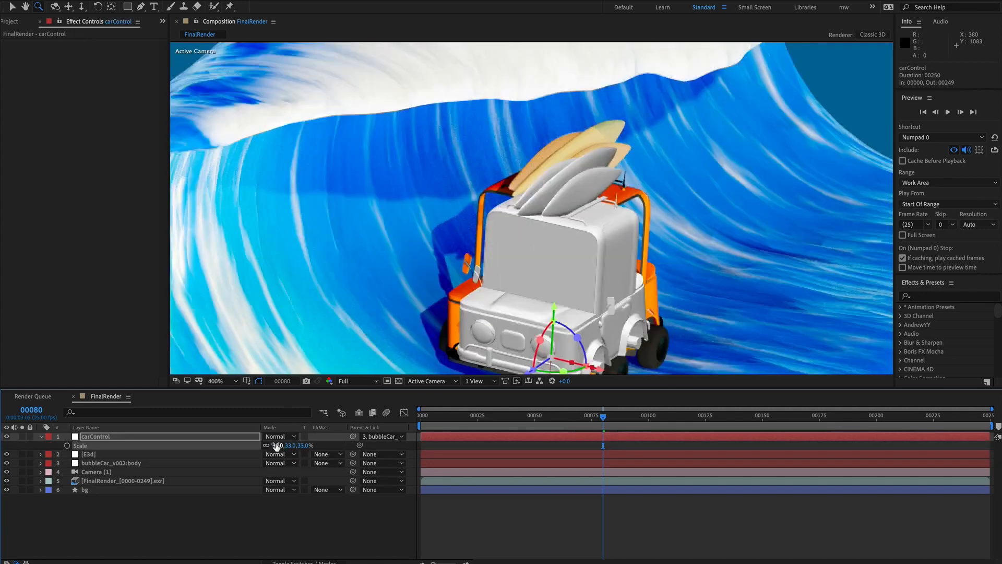
Step: Lower the E3d layer's opacity to 30% and scale carControl to 37.2% to match the rendered car
{"action": "left_click", "coordinate": [118, 455]}
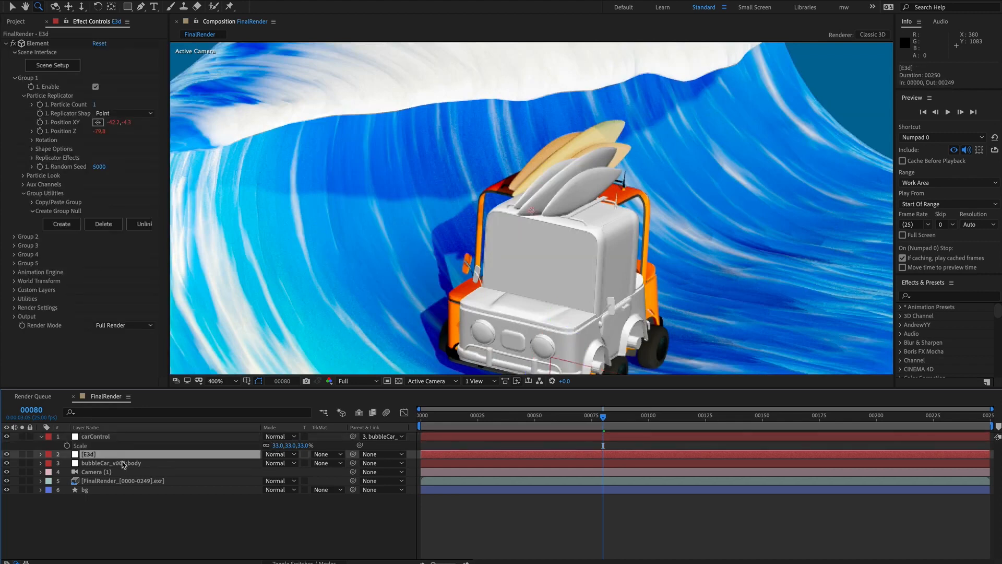
{"action": "key", "text": "ctrl+shift+o"}
{"action": "type", "text": "30"}
{"action": "key", "text": "Return"}
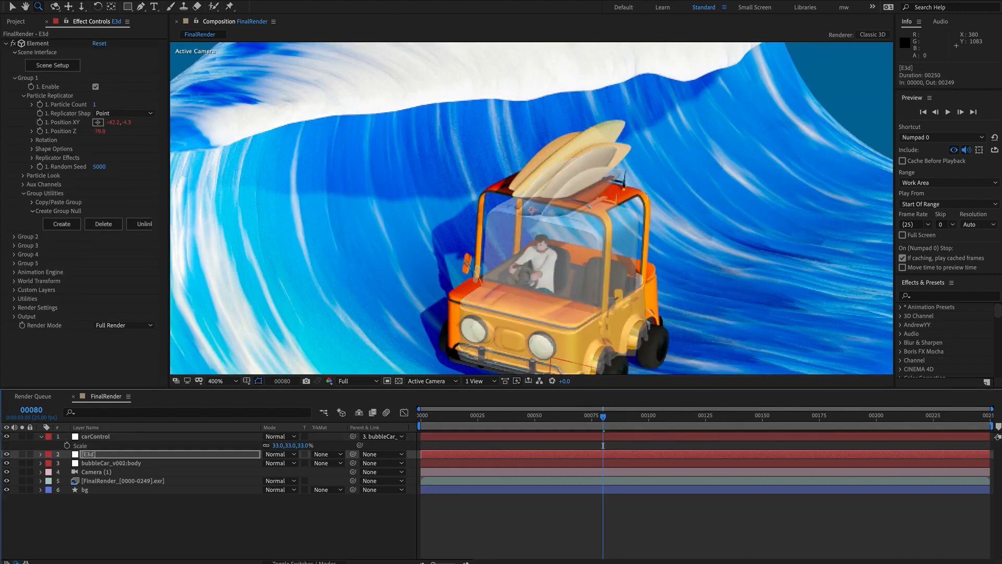
{"action": "key", "text": "ctrl+Up"}
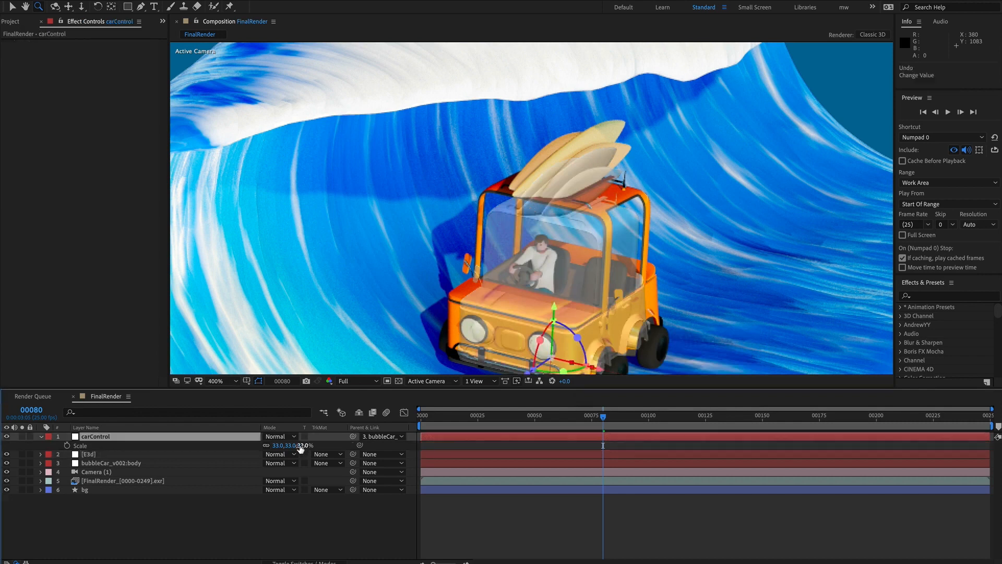
{"action": "left_click_drag", "start_coordinate": [301, 445], "coordinate": [321, 442]}
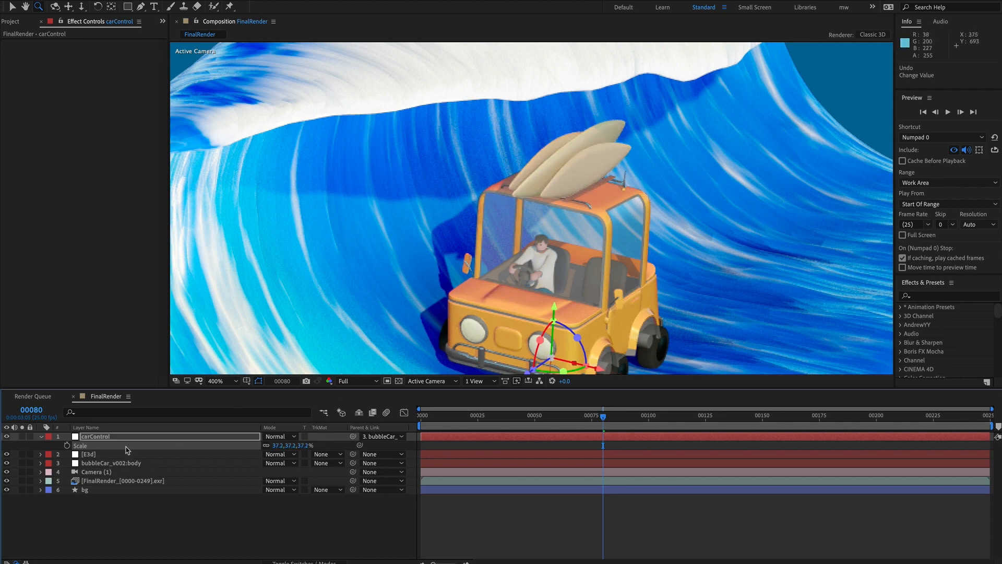
Step: Restore the E3d layer's opacity to 100% and preview the jeep's motion over the render
{"action": "left_click", "coordinate": [96, 455]}
{"action": "key", "text": "super+shift+o"}
{"action": "type", "text": "1"}
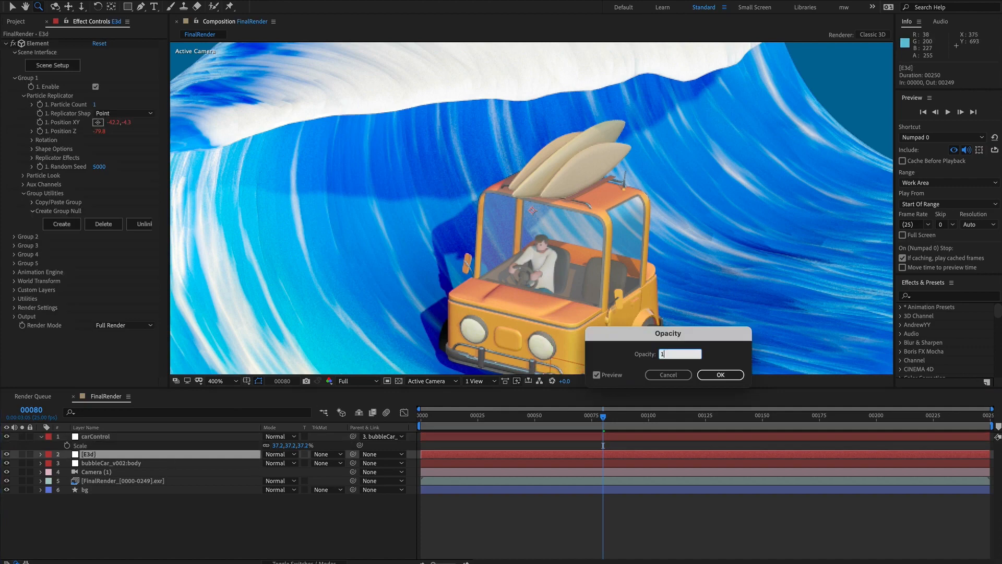
{"action": "type", "text": "00"}
{"action": "key", "text": "Return"}
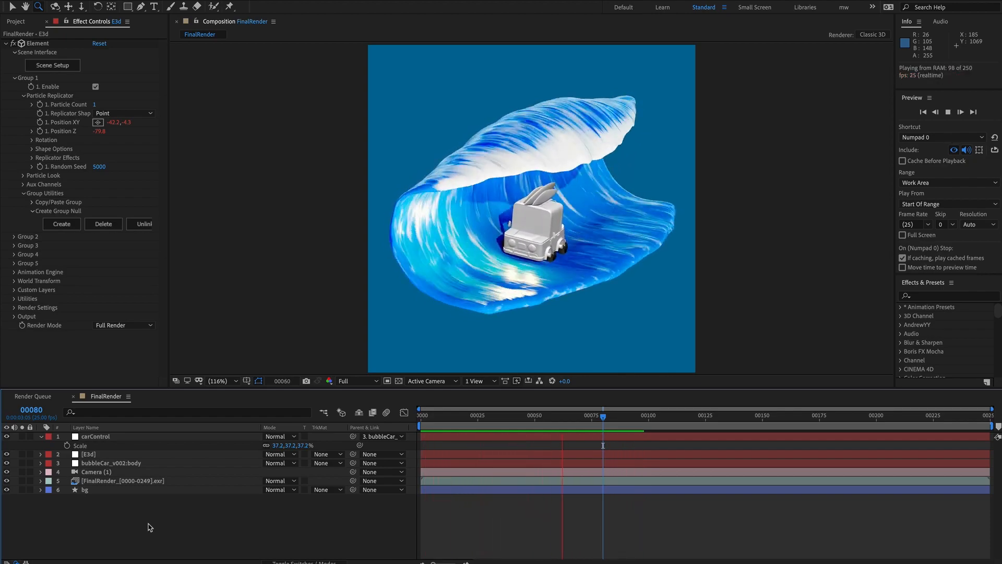
{"action": "left_click", "coordinate": [522, 323]}
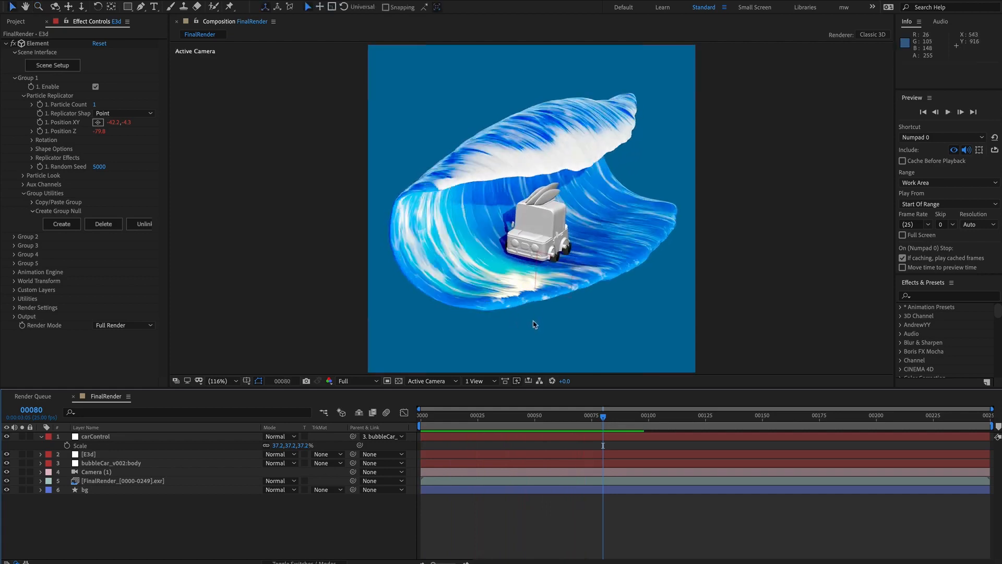
Step: Apply Set Matte to the FinalRender_[0000-0249].exr layer, taking the matte from E3d with Effects & Masks
{"action": "left_click", "coordinate": [148, 481]}
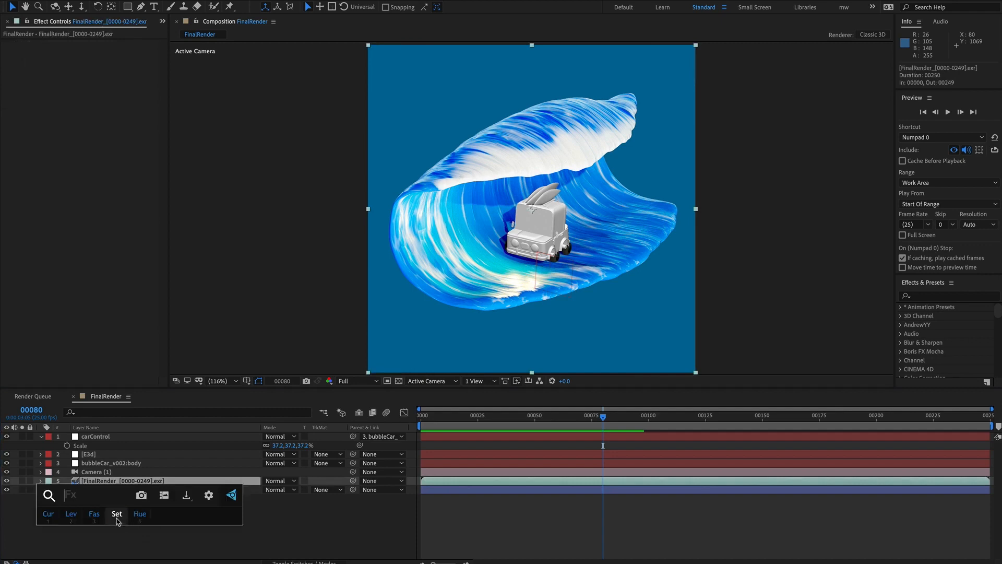
{"action": "left_click", "coordinate": [116, 516]}
{"action": "left_click", "coordinate": [112, 52]}
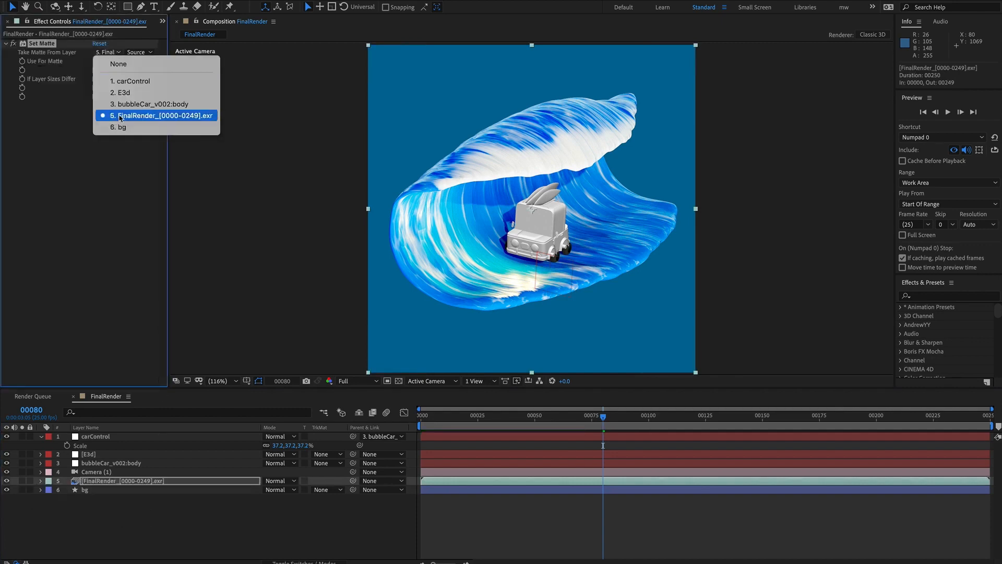
{"action": "left_click", "coordinate": [130, 90]}
{"action": "left_click", "coordinate": [144, 53]}
{"action": "left_click", "coordinate": [157, 87]}
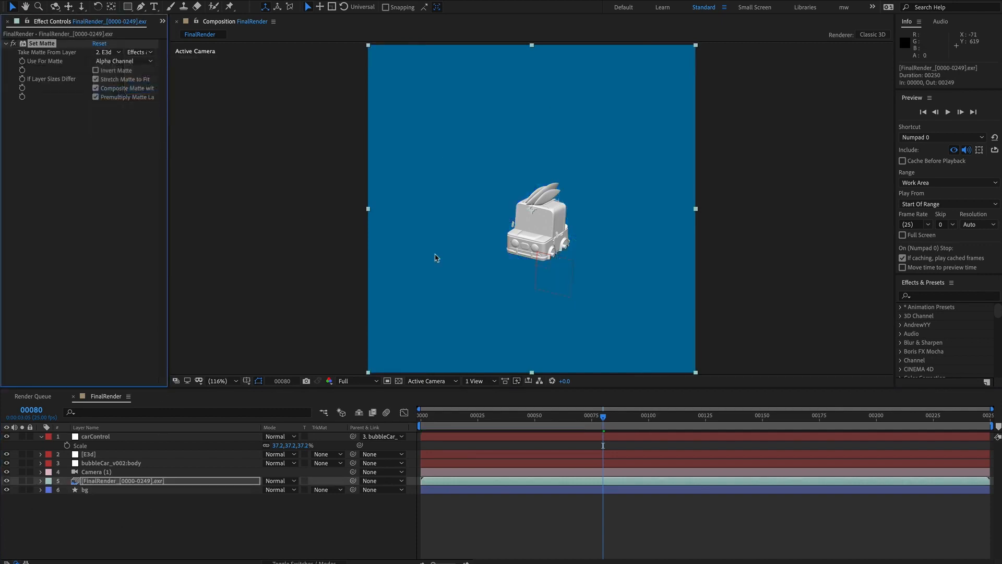
Step: Hide the E3d layer and preview the matted car across the timeline
{"action": "left_click", "coordinate": [6, 454]}
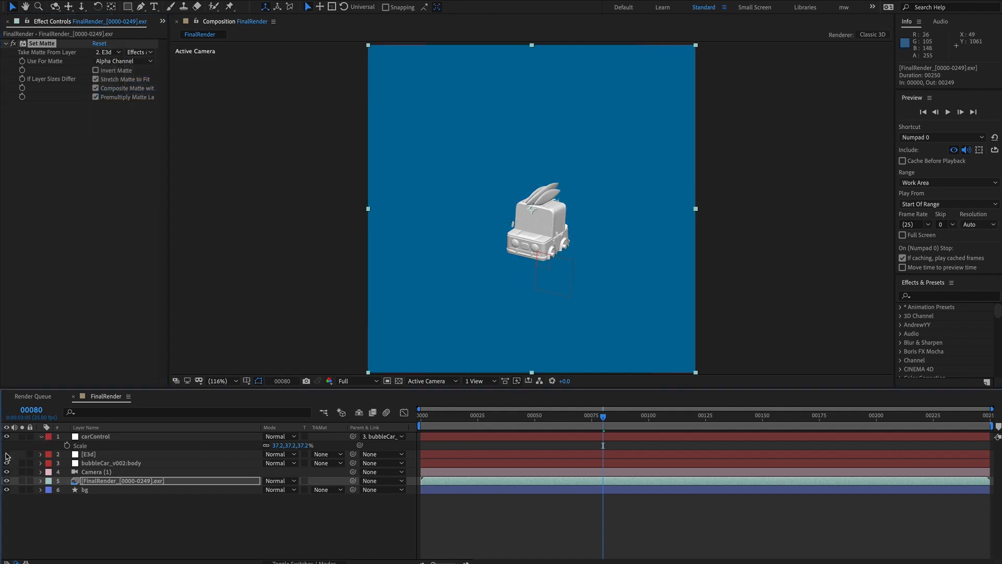
{"action": "key", "text": "space"}
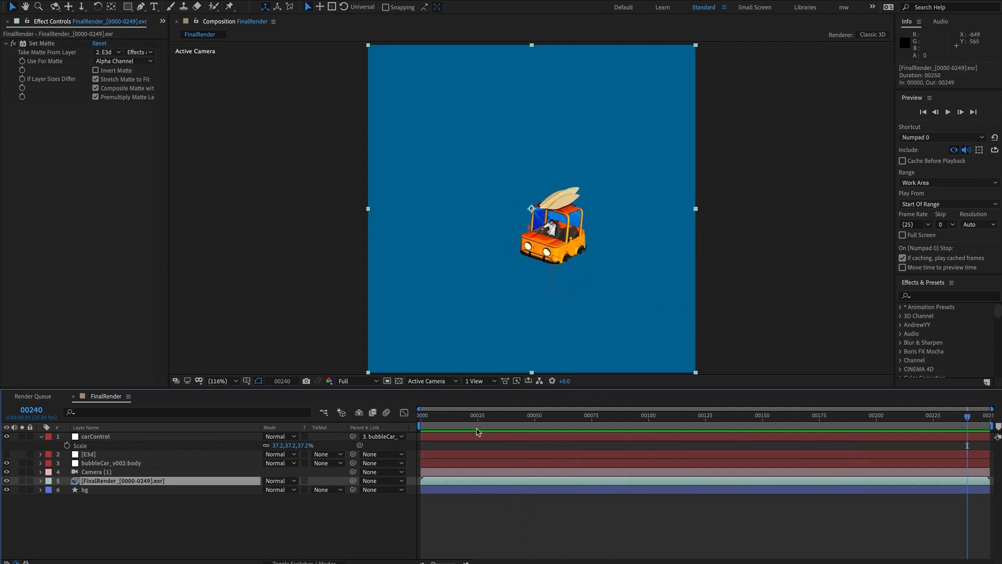
{"action": "left_click_drag", "start_coordinate": [452, 420], "coordinate": [483, 417]}
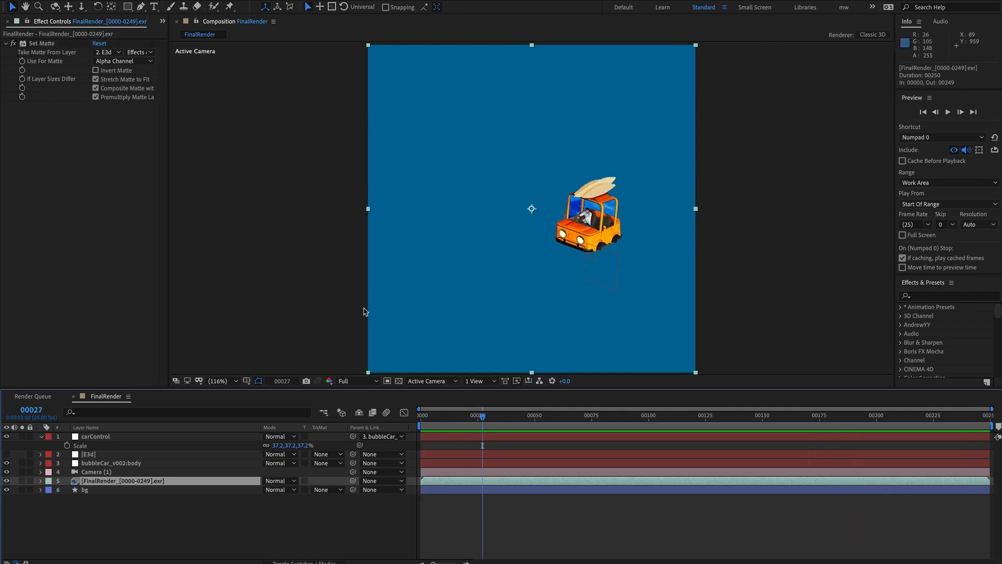
Step: Remove the Set Matte effect from the final render layer and rename the E3d layer E3d_all
{"action": "left_click", "coordinate": [50, 45]}
{"action": "left_click", "coordinate": [97, 454]}
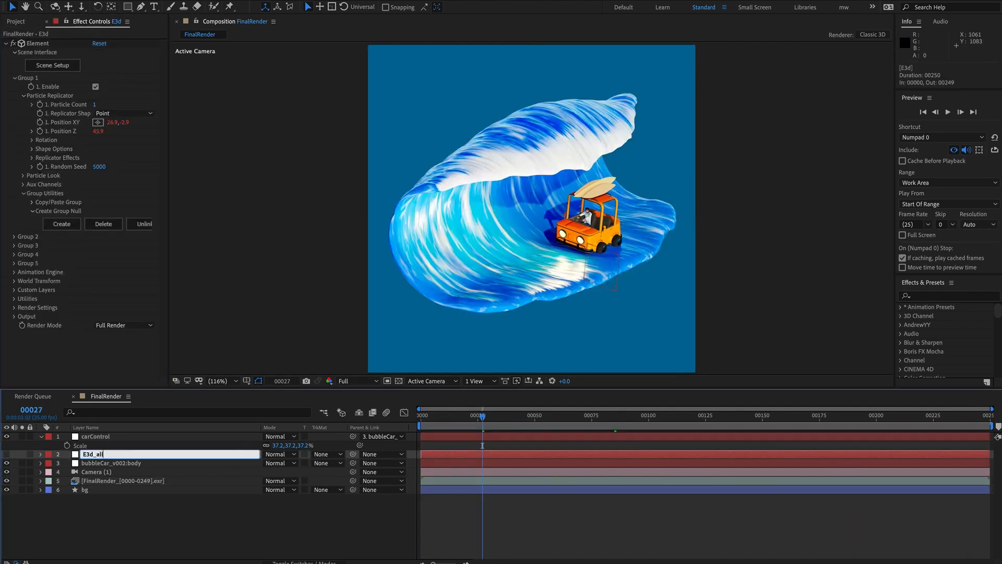
{"action": "key", "text": "Return"}
Step: Duplicate the E3d_all layer and name the copy E3d_windows
{"action": "key", "text": "ctrl+d"}
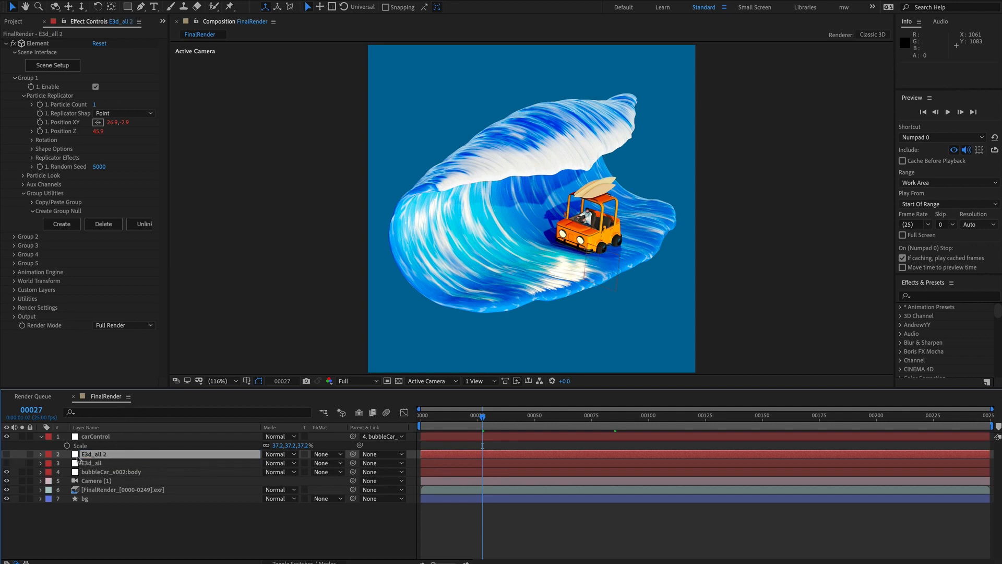
{"action": "key", "text": "Return"}
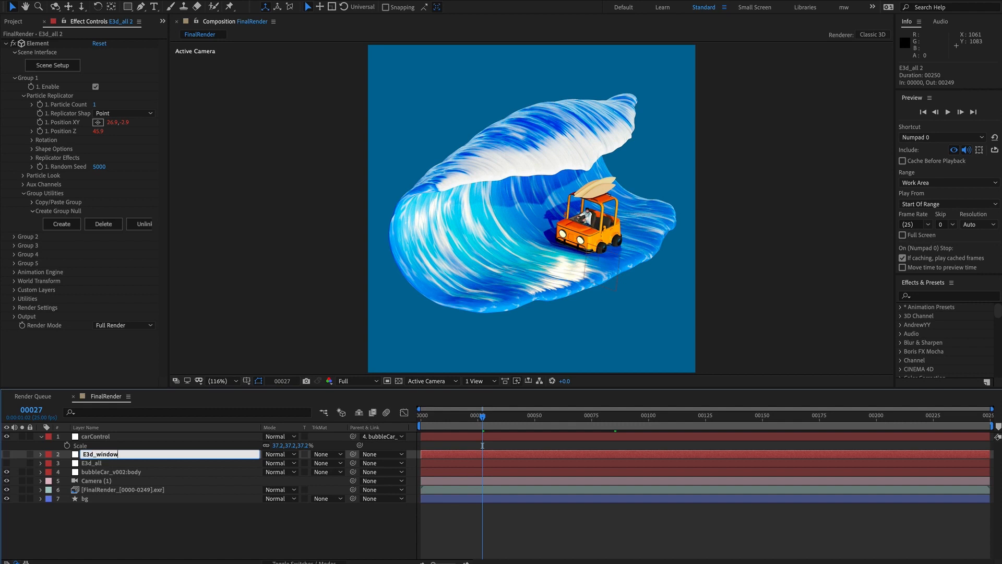
{"action": "type", "text": "E3d_windows"}
{"action": "key", "text": "Return"}
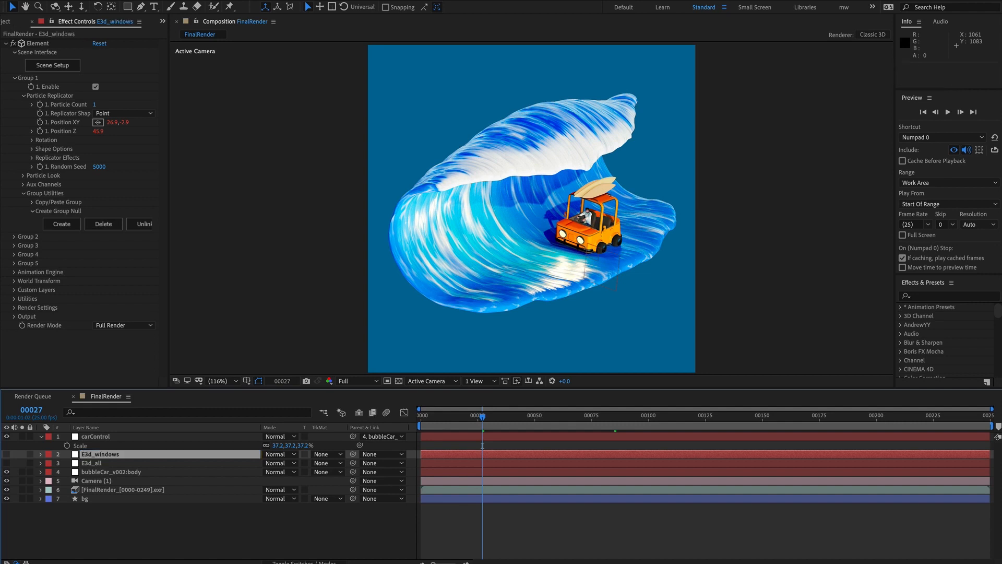
Step: Show the E3d_windows layer and open its Element scene setup, expanding the jeep's parts and enlarging the scene materials area
{"action": "left_click", "coordinate": [7, 454]}
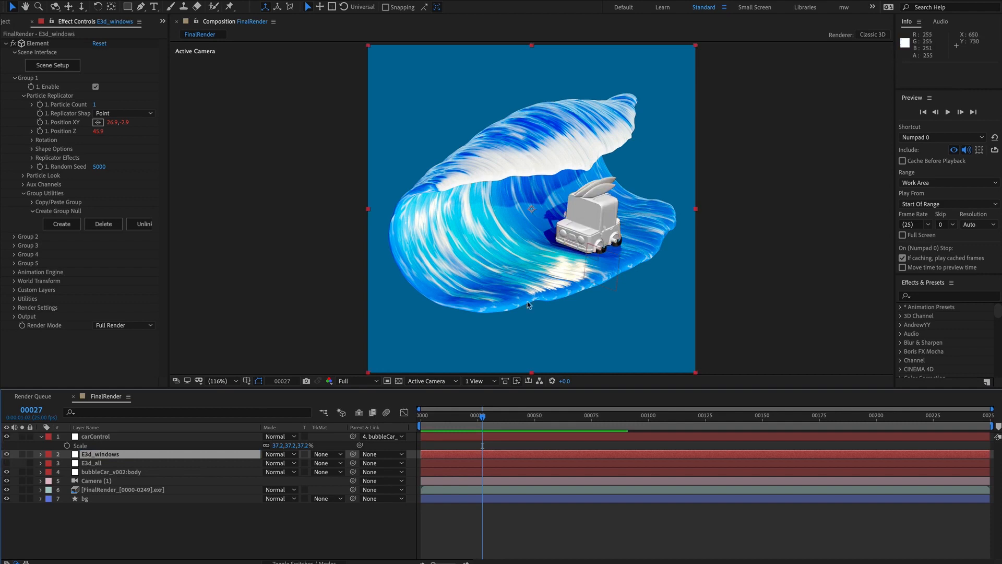
{"action": "left_click", "coordinate": [106, 456]}
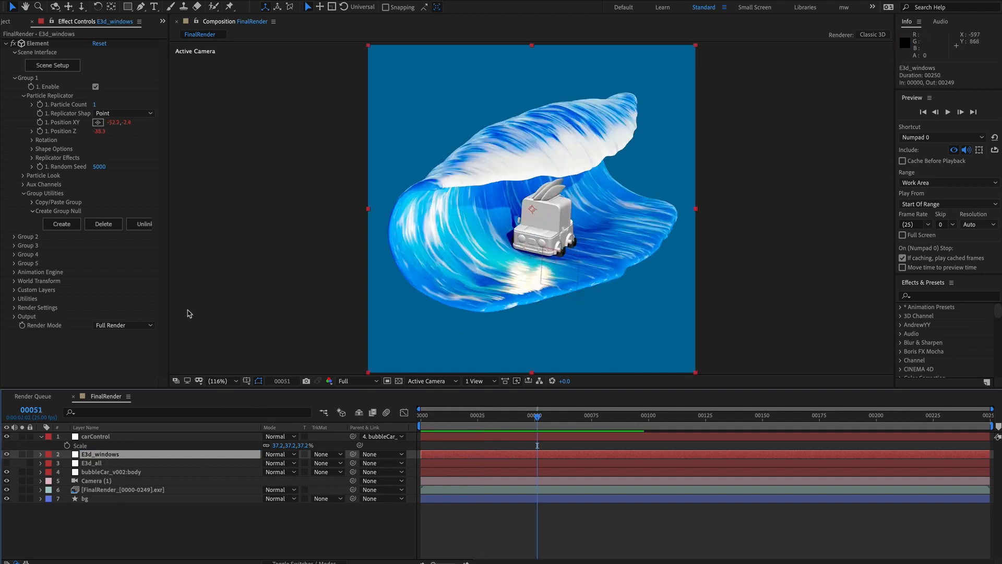
{"action": "left_click", "coordinate": [60, 68]}
{"action": "left_click_drag", "start_coordinate": [607, 190], "coordinate": [615, 5]}
{"action": "left_click", "coordinate": [518, 103]}
{"action": "left_click_drag", "start_coordinate": [385, 253], "coordinate": [391, 282]}
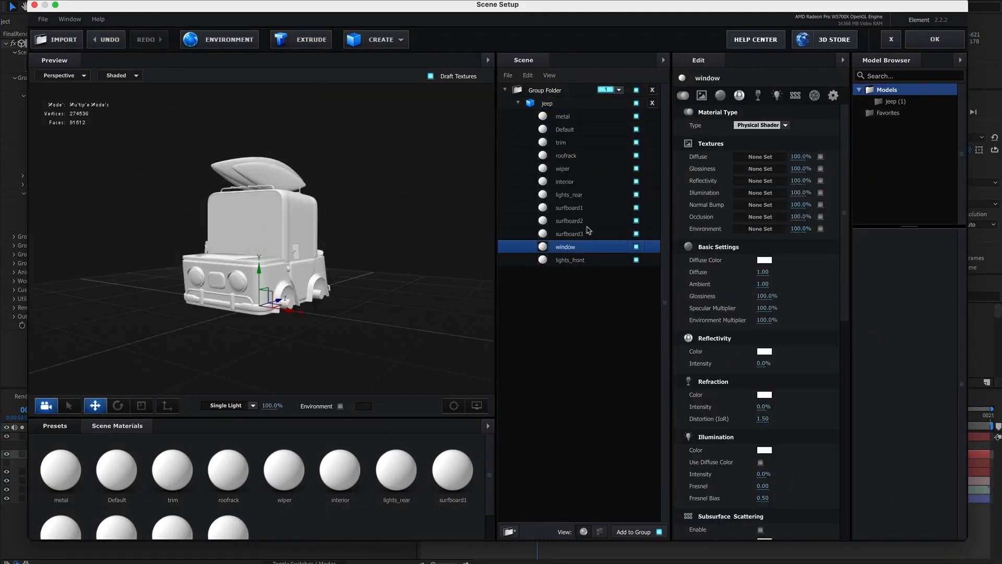
{"action": "left_click_drag", "start_coordinate": [350, 176], "coordinate": [347, 242]}
{"action": "left_click_drag", "start_coordinate": [329, 418], "coordinate": [296, 345]}
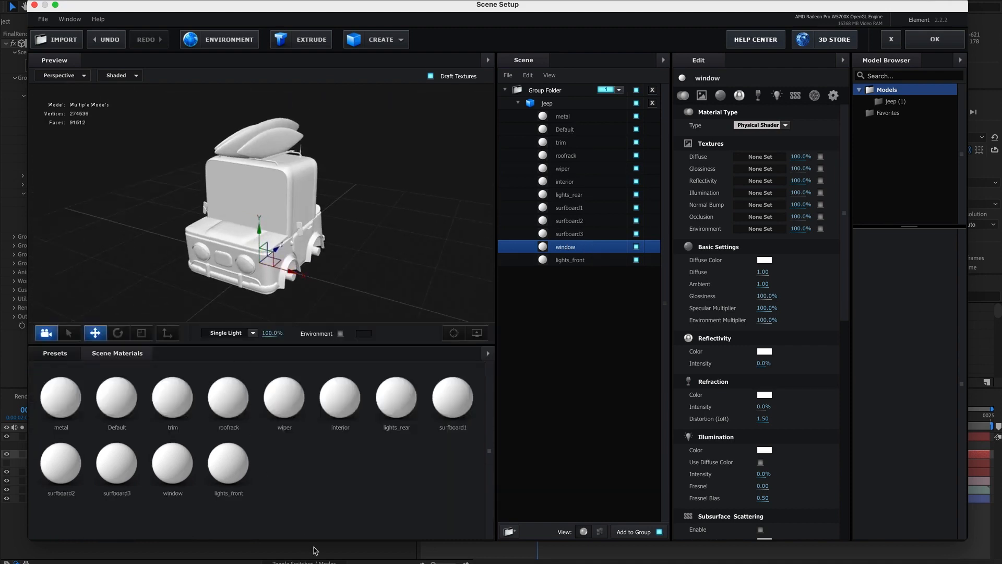
Step: Create a new scene material and rename it matte
{"action": "right_click", "coordinate": [314, 480]}
{"action": "left_click", "coordinate": [336, 489]}
{"action": "right_click", "coordinate": [291, 465]}
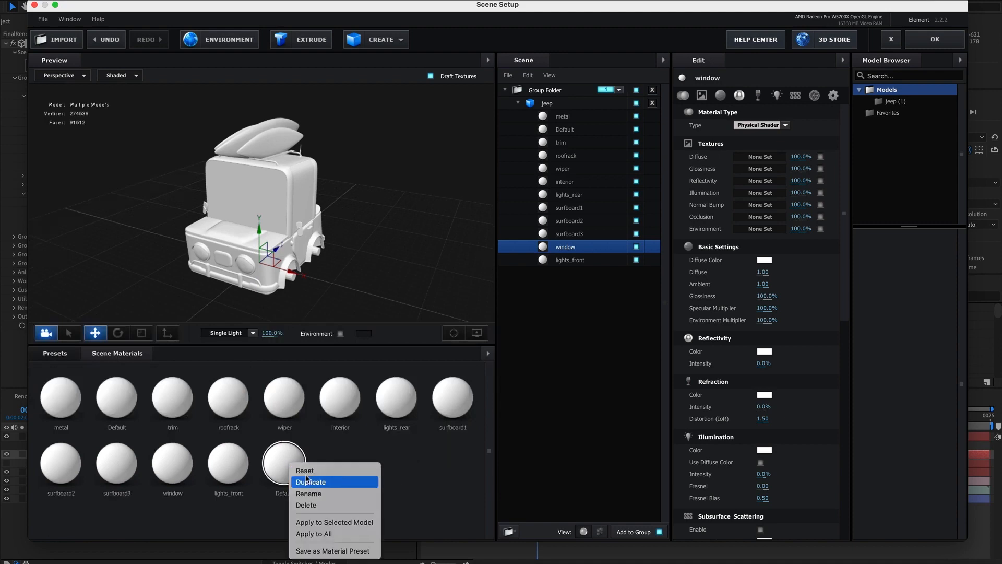
{"action": "left_click", "coordinate": [312, 494]}
{"action": "type", "text": "ma"}
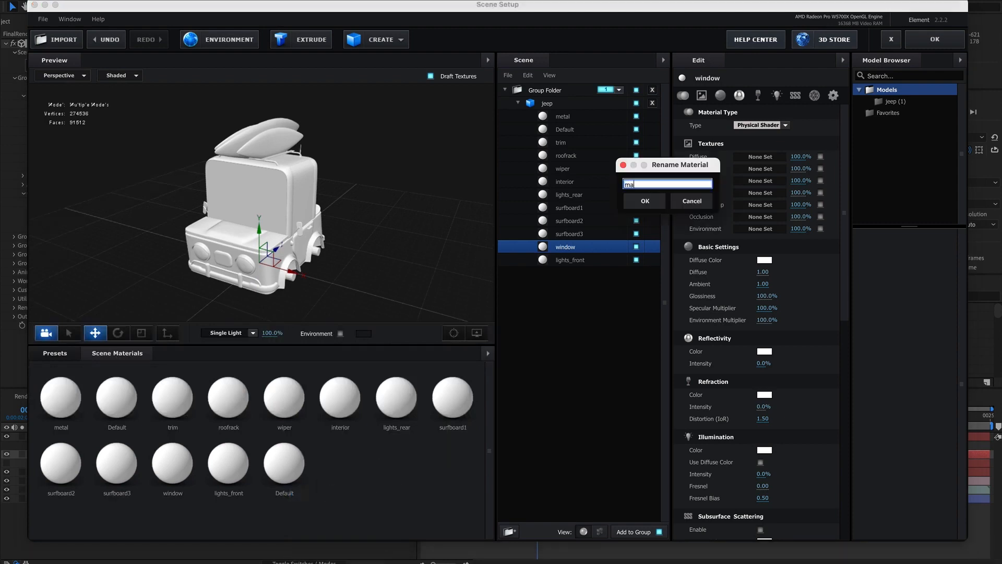
{"action": "type", "text": "tte"}
{"action": "key", "text": "Return"}
Step: Enable Matte Shadow in the advanced settings of the matte material
{"action": "left_click", "coordinate": [290, 464]}
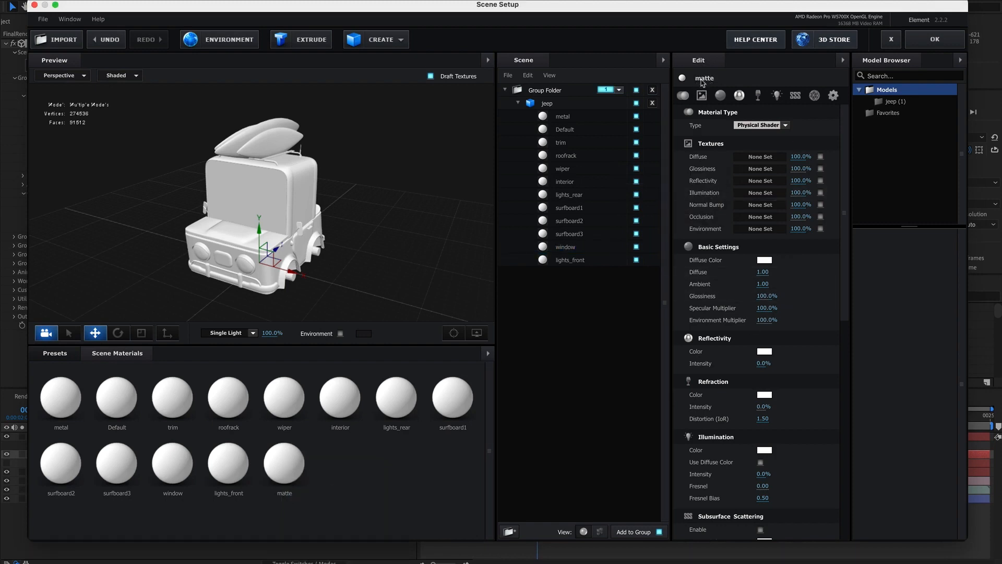
{"action": "left_click_drag", "start_coordinate": [843, 199], "coordinate": [848, 476]}
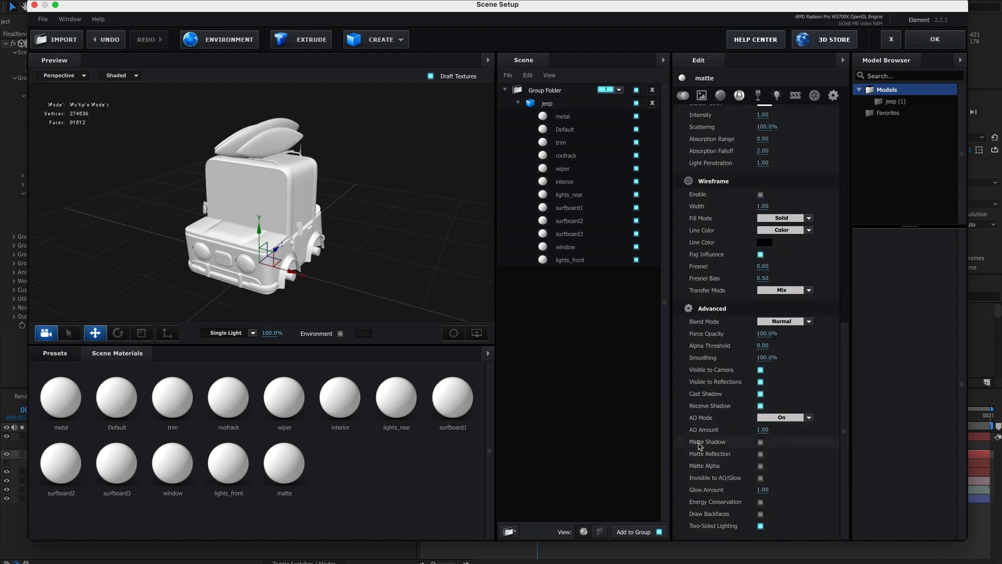
{"action": "left_click", "coordinate": [761, 442]}
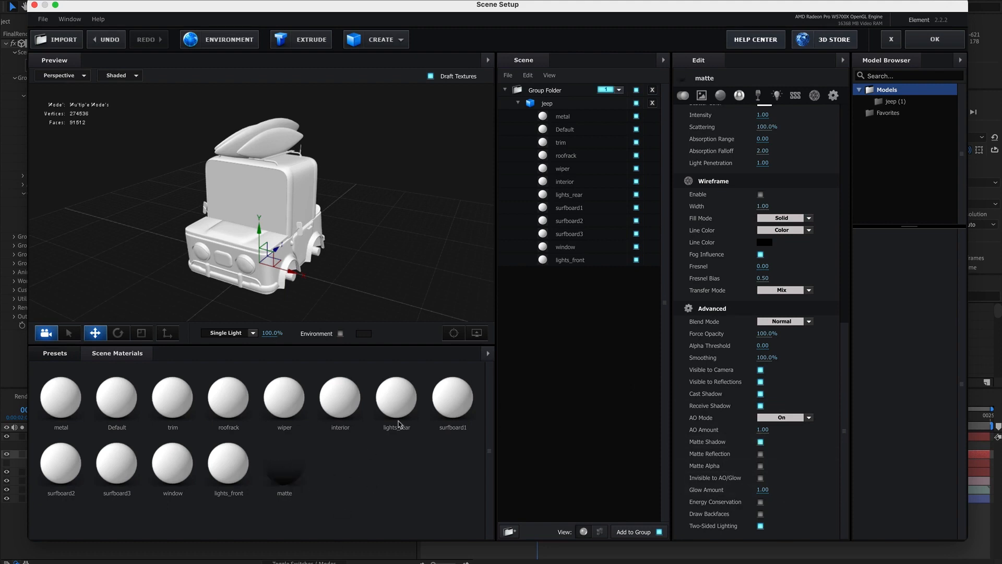
Step: Apply the matte material to every part of the jeep model, and reapply the window material to its windows
{"action": "left_click_drag", "start_coordinate": [282, 461], "coordinate": [572, 259]}
{"action": "left_click_drag", "start_coordinate": [284, 466], "coordinate": [274, 246]}
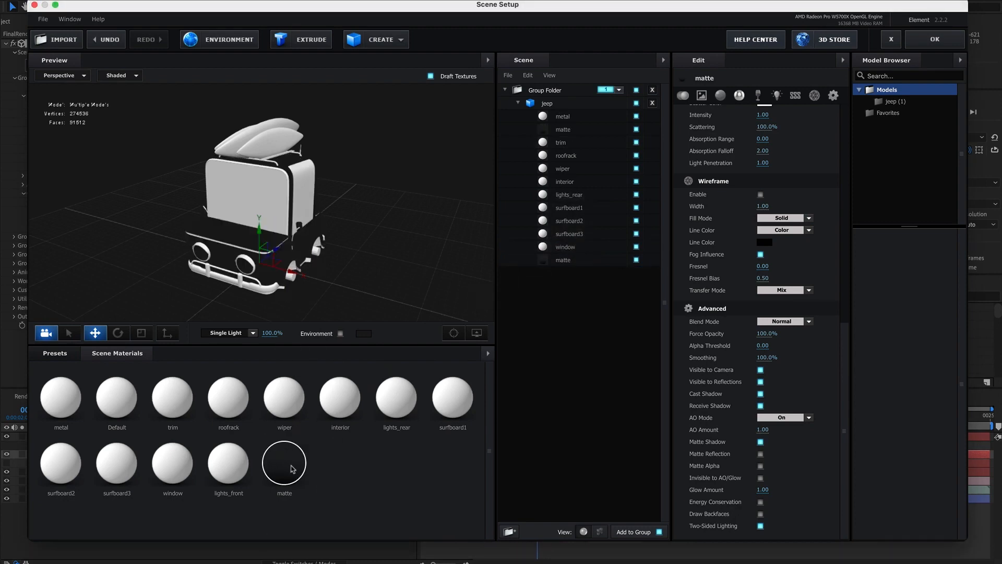
{"action": "left_click_drag", "start_coordinate": [292, 468], "coordinate": [550, 104]}
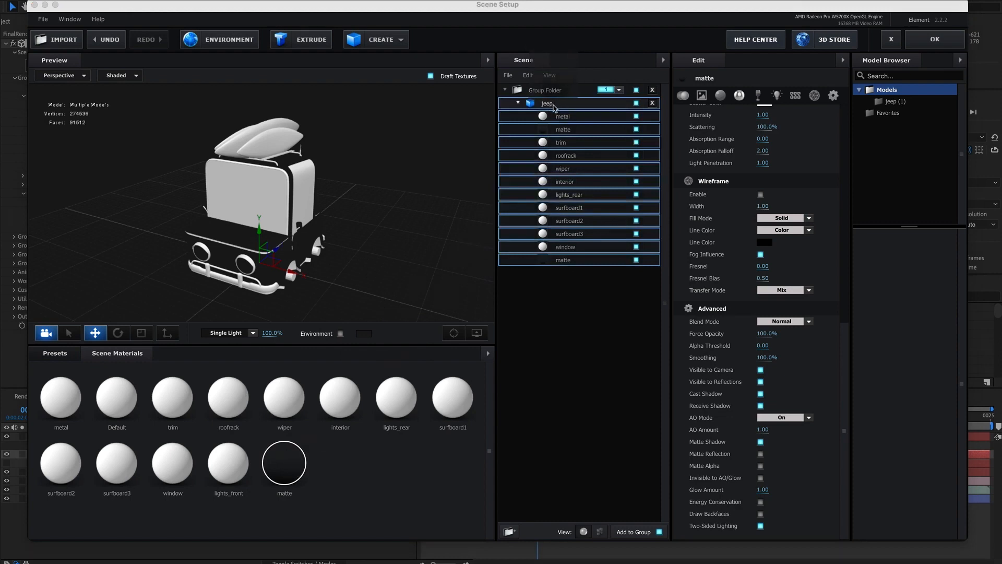
{"action": "left_click_drag", "start_coordinate": [554, 107], "coordinate": [574, 261]}
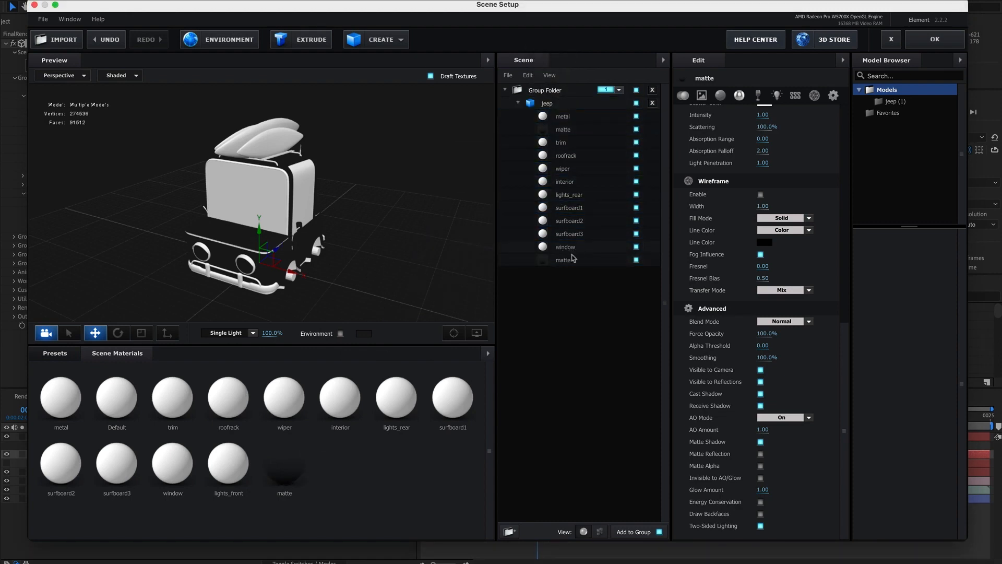
{"action": "left_click_drag", "start_coordinate": [291, 473], "coordinate": [557, 112]}
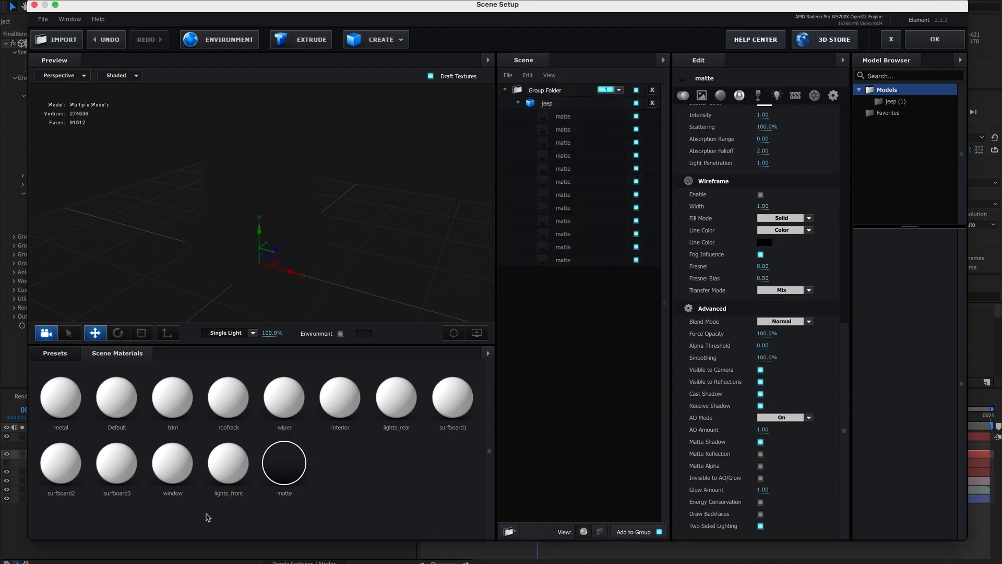
{"action": "left_click_drag", "start_coordinate": [178, 469], "coordinate": [567, 247]}
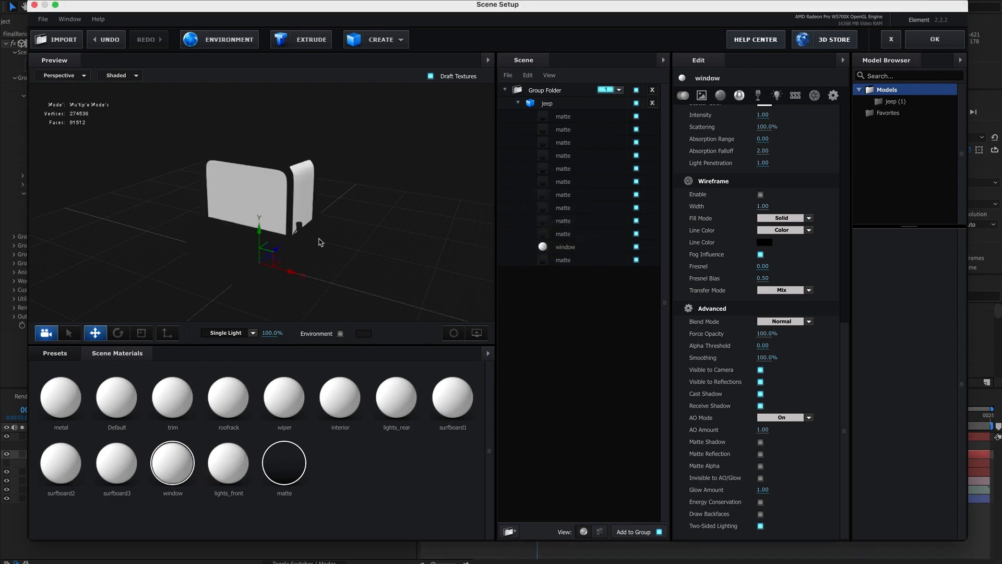
{"action": "left_click_drag", "start_coordinate": [374, 194], "coordinate": [289, 185]}
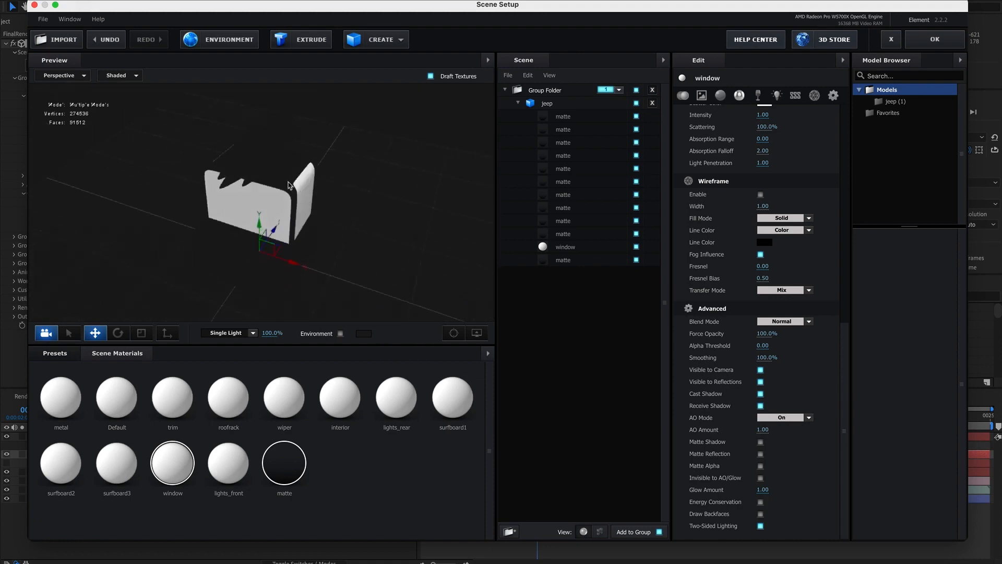
Step: Browse the V1_Environment presets in the environment library
{"action": "left_click", "coordinate": [67, 353]}
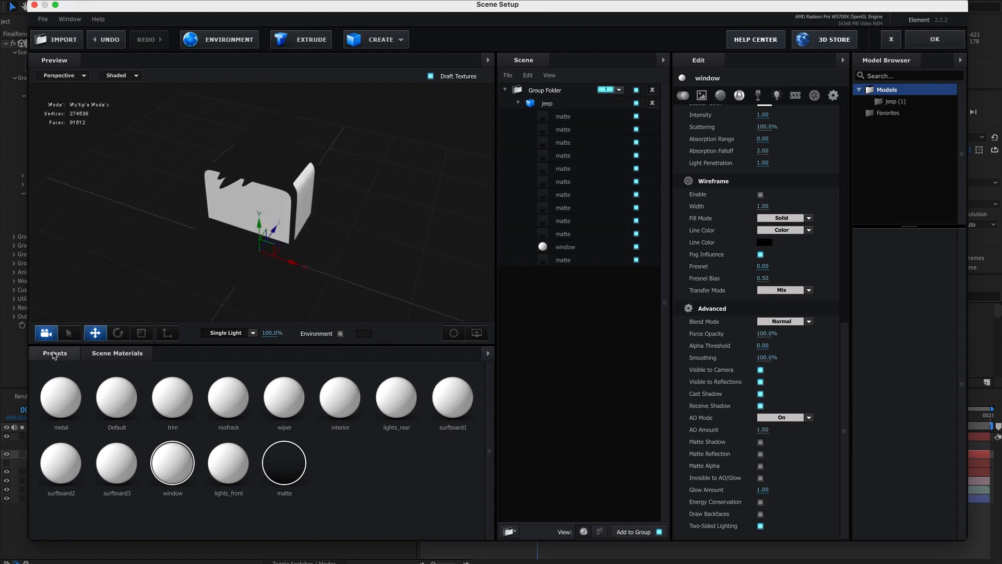
{"action": "left_click", "coordinate": [36, 380]}
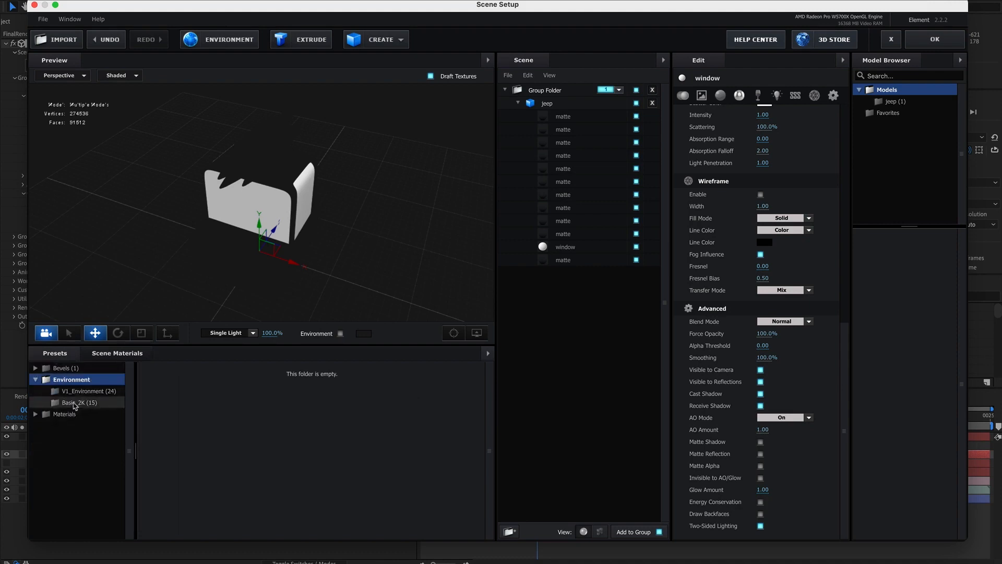
{"action": "left_click", "coordinate": [78, 391]}
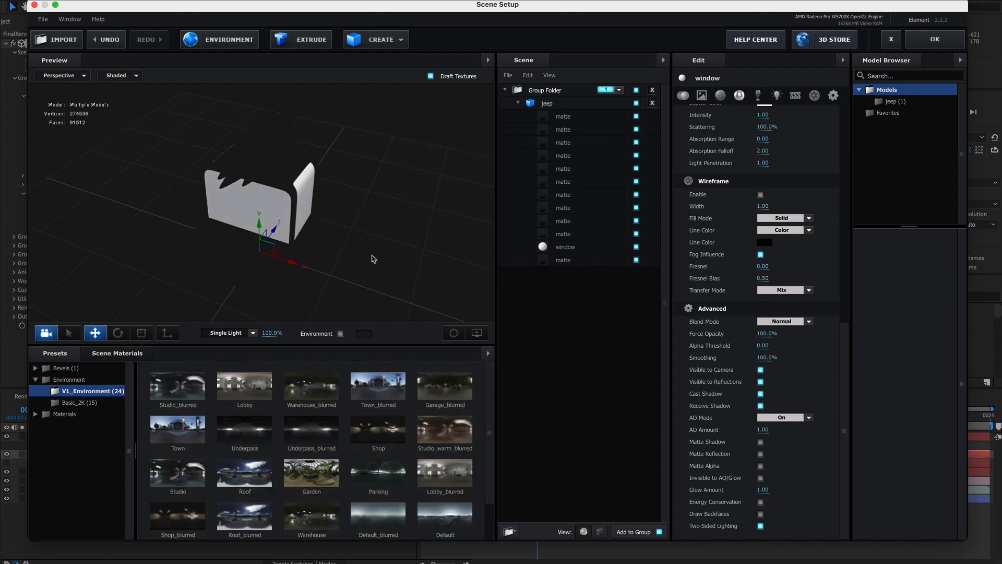
Step: Set the window material's reflectivity intensity to 100% and its diffuse color to black (000000), accepting the scene setup
{"action": "left_click", "coordinate": [574, 247]}
{"action": "left_click_drag", "start_coordinate": [847, 343], "coordinate": [844, 32]}
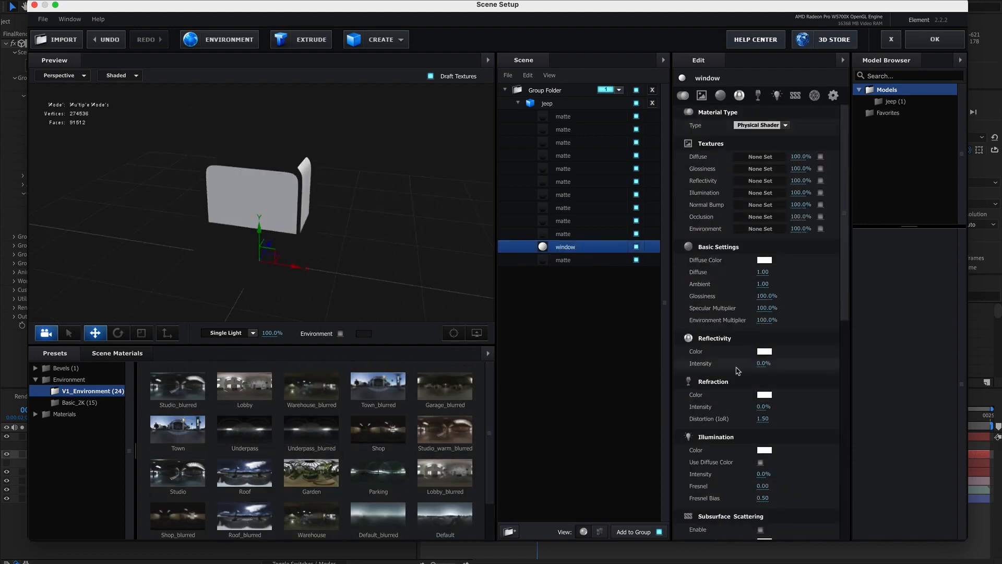
{"action": "left_click_drag", "start_coordinate": [783, 361], "coordinate": [870, 347]}
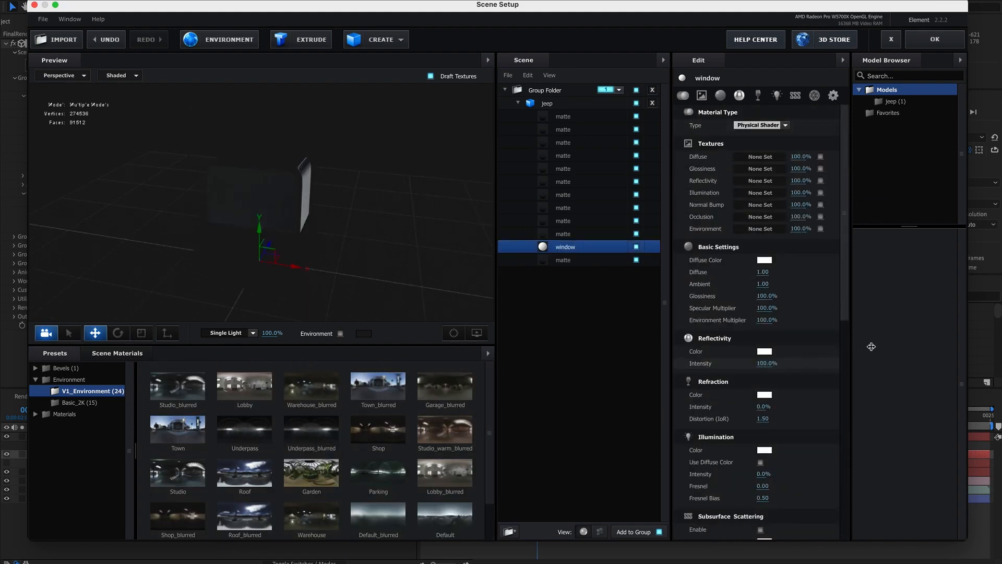
{"action": "left_click_drag", "start_coordinate": [367, 219], "coordinate": [355, 195]}
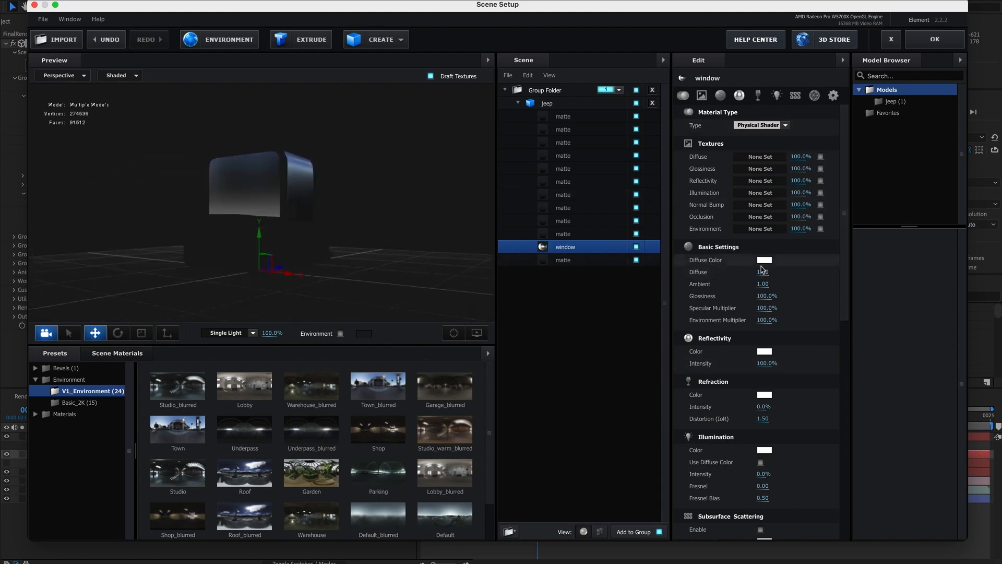
{"action": "left_click", "coordinate": [764, 260]}
{"action": "left_click", "coordinate": [571, 284]}
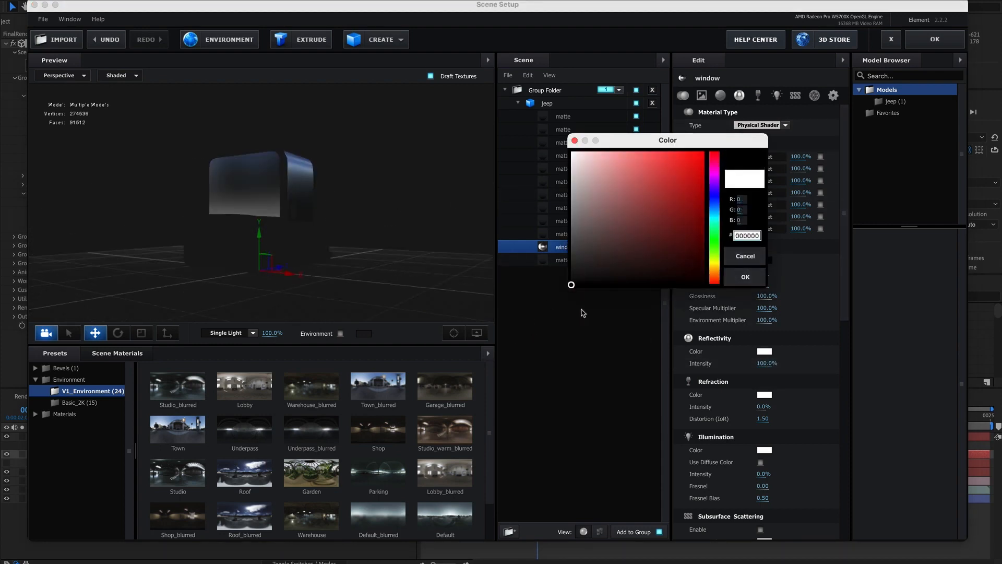
{"action": "left_click", "coordinate": [746, 277]}
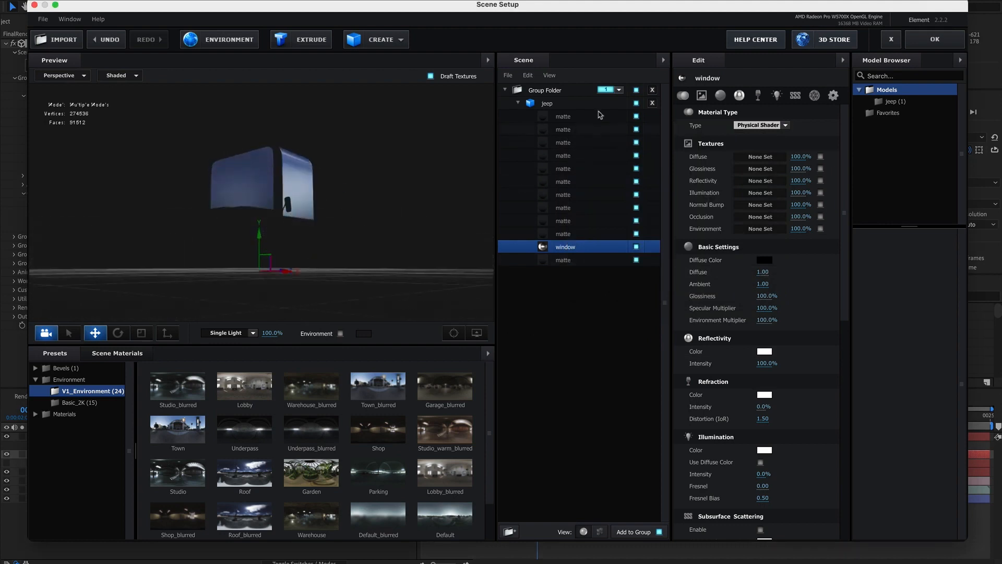
{"action": "left_click", "coordinate": [935, 40]}
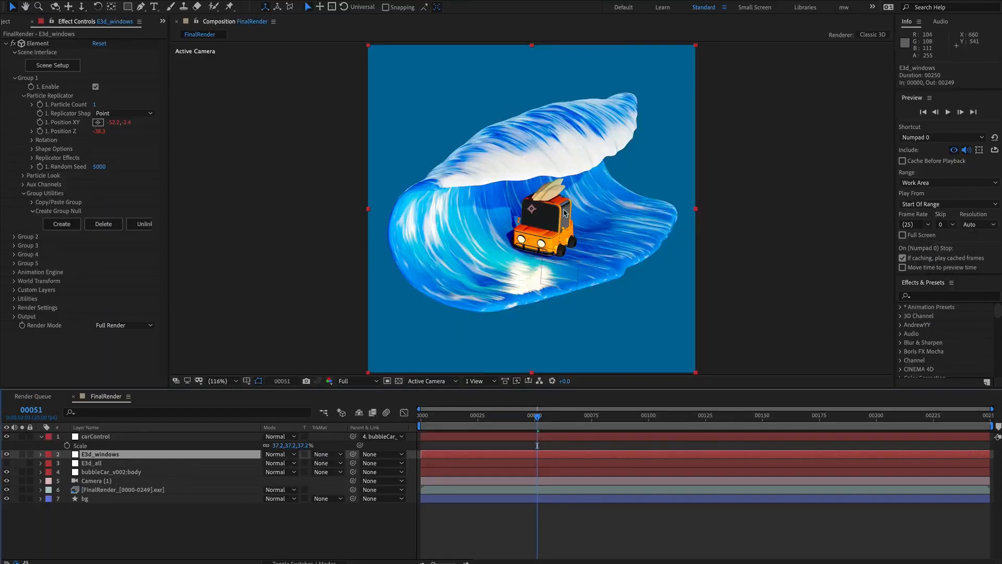
Step: Set the E3d_windows layer's blending mode to Screen and preview the window reflections
{"action": "left_click", "coordinate": [275, 454]}
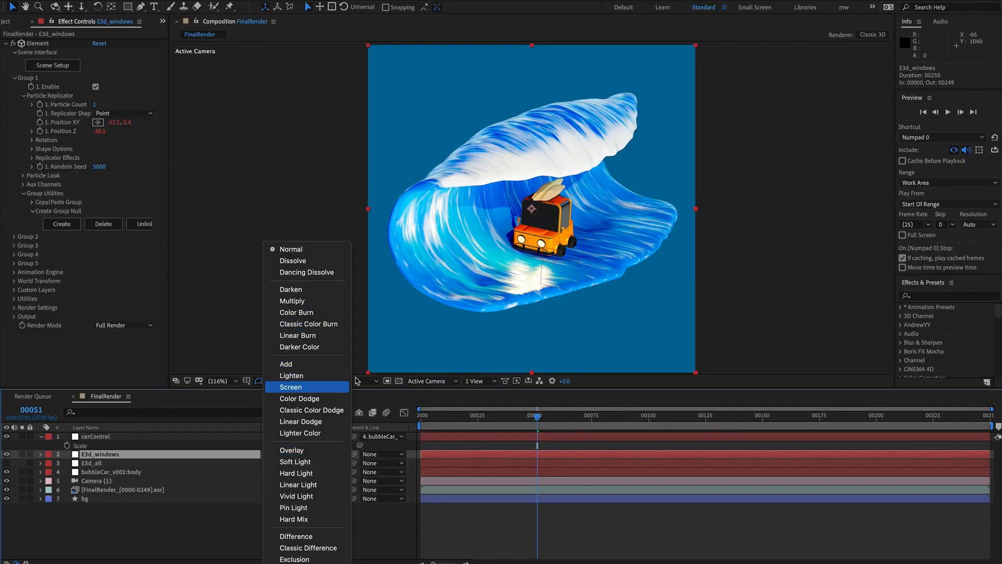
{"action": "left_click", "coordinate": [342, 387]}
{"action": "key", "text": "space"}
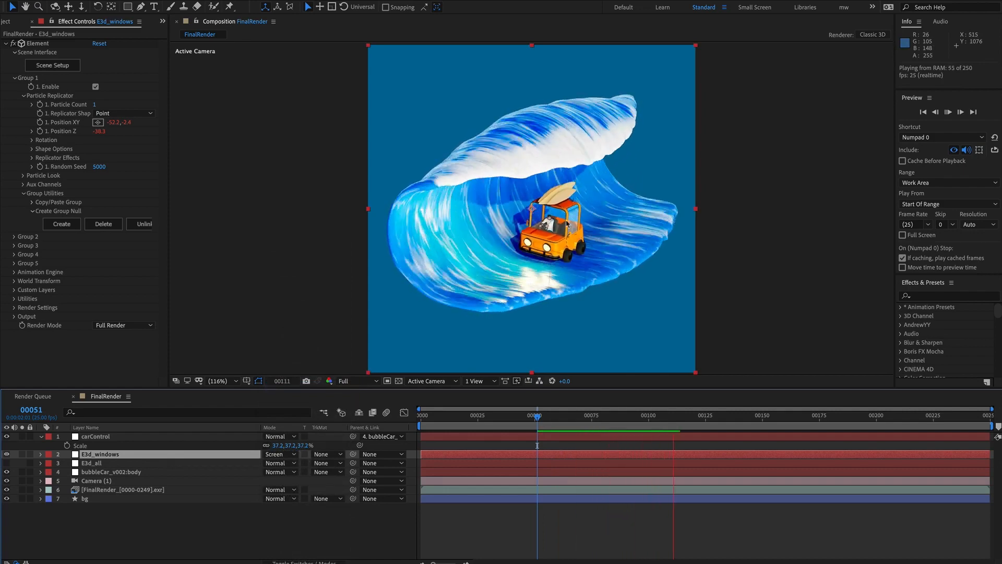
{"action": "key", "text": "space"}
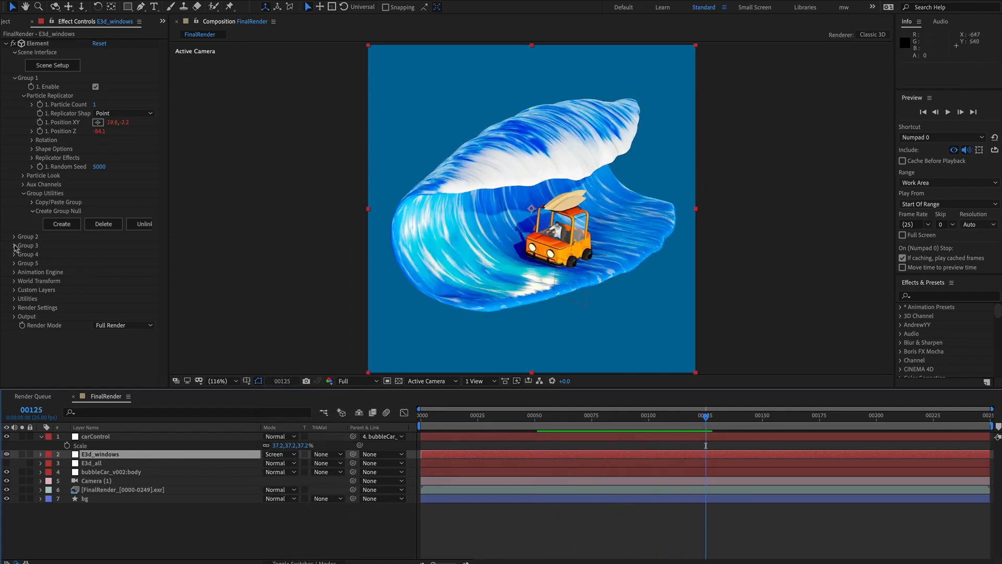
Step: Rotate the physical environment of E3d_windows to 17° on X and 25° on Y, and preview the reflections
{"action": "left_click", "coordinate": [14, 308]}
{"action": "scroll", "coordinate": [85, 319], "scroll_direction": "down", "scroll_amount": 2}
{"action": "left_click", "coordinate": [23, 266]}
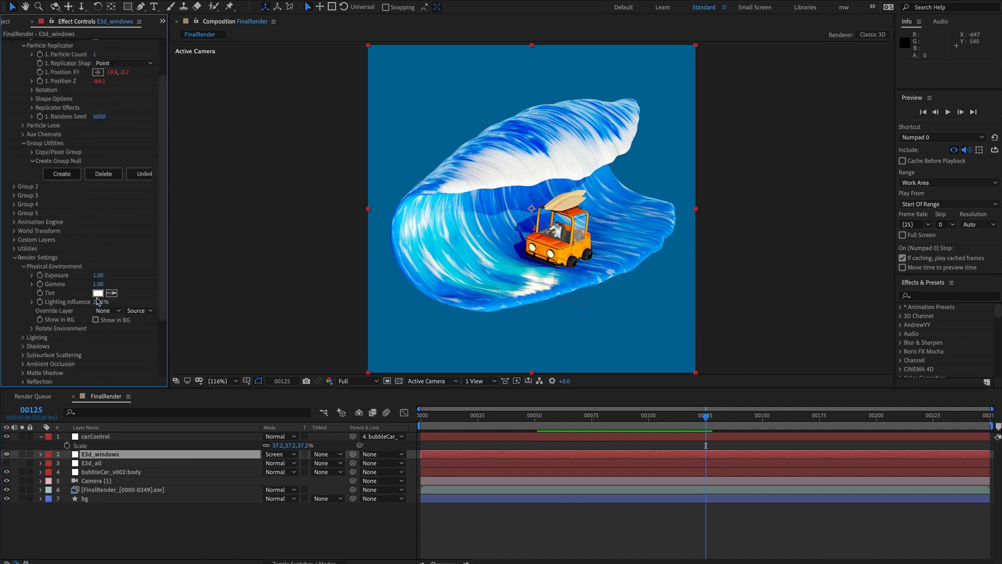
{"action": "left_click", "coordinate": [32, 329]}
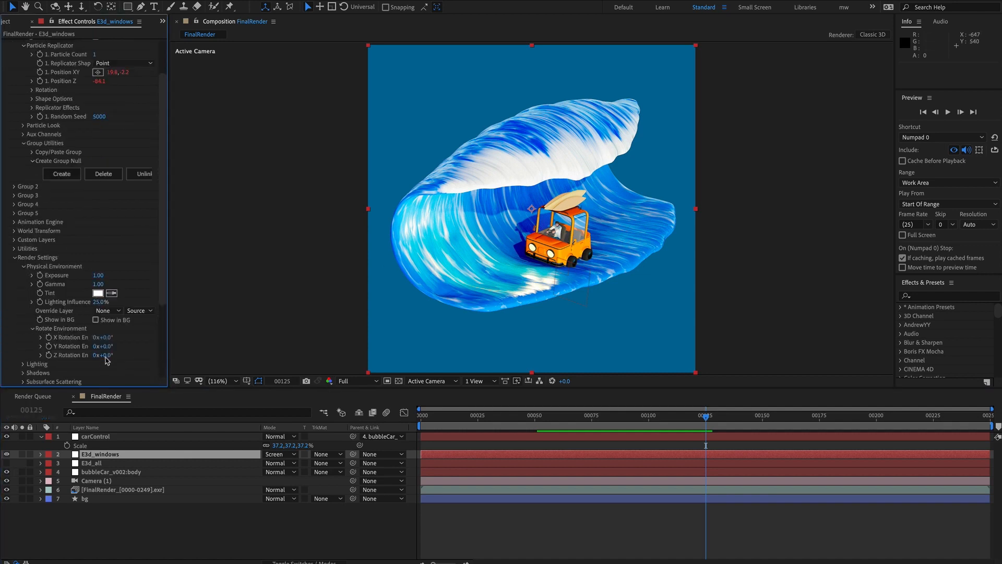
{"action": "mouse_move", "coordinate": [106, 347]}
{"action": "left_mouse_down"}
{"action": "mouse_move", "coordinate": [128, 344]}
{"action": "mouse_move", "coordinate": [106, 340]}
{"action": "mouse_move", "coordinate": [115, 338]}
{"action": "left_mouse_up"}
{"action": "key", "text": "space"}
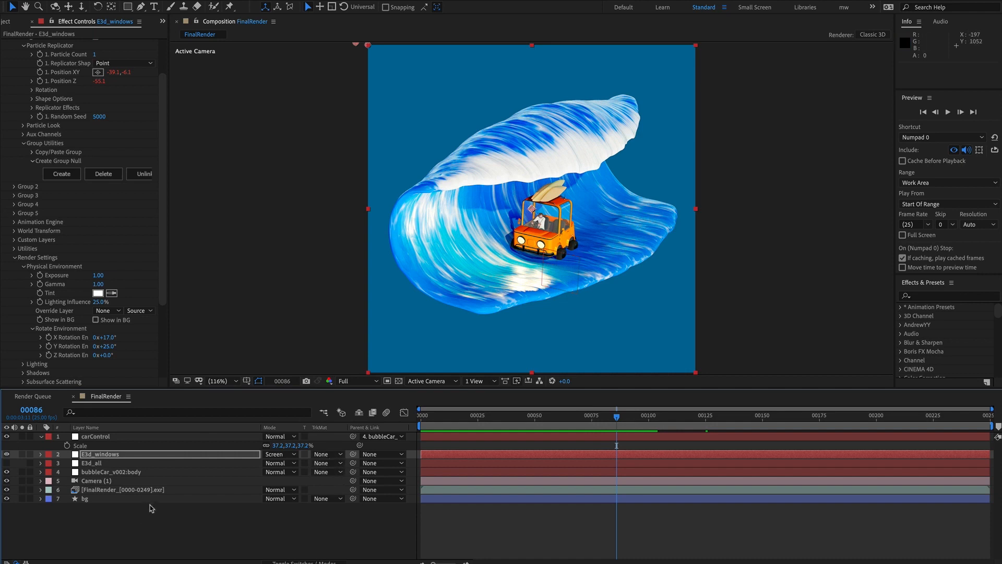
Step: Add an adjustment layer on top of the composition and place a duplicate of E3d_windows directly above it
{"action": "left_click", "coordinate": [158, 530]}
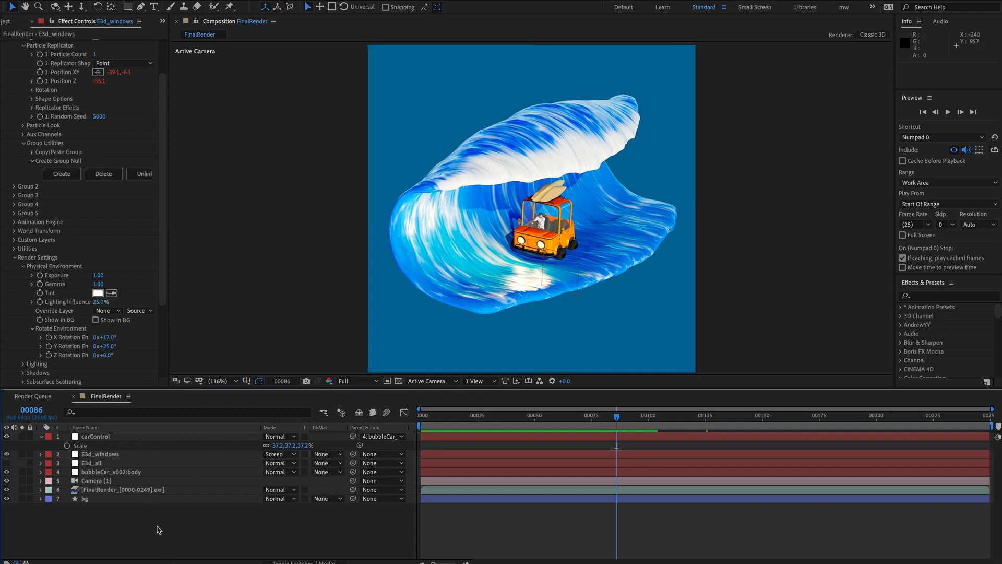
{"action": "key", "text": "ctrl+alt+y"}
{"action": "left_click", "coordinate": [113, 464]}
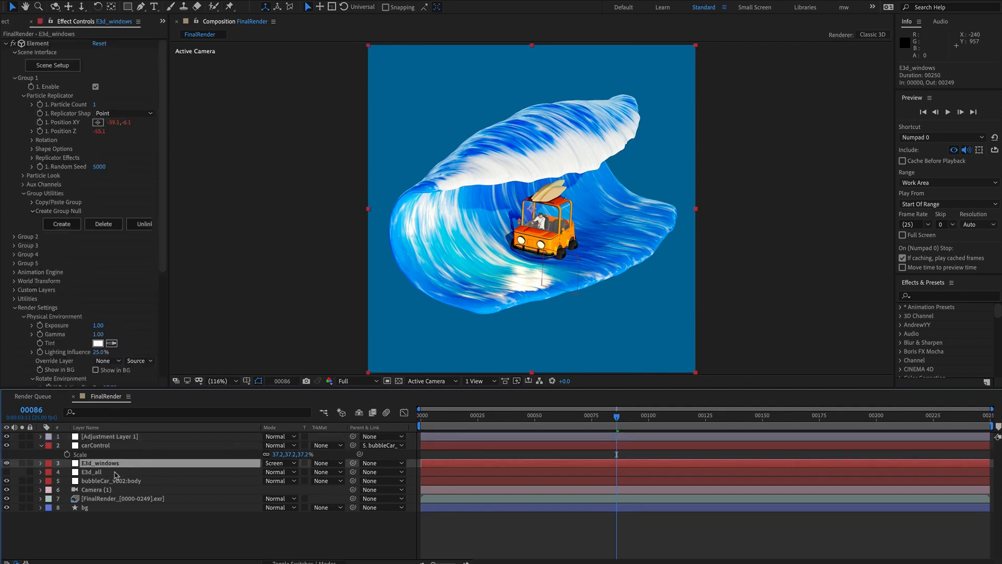
{"action": "key", "text": "ctrl+d"}
{"action": "left_click_drag", "start_coordinate": [110, 463], "coordinate": [120, 434]}
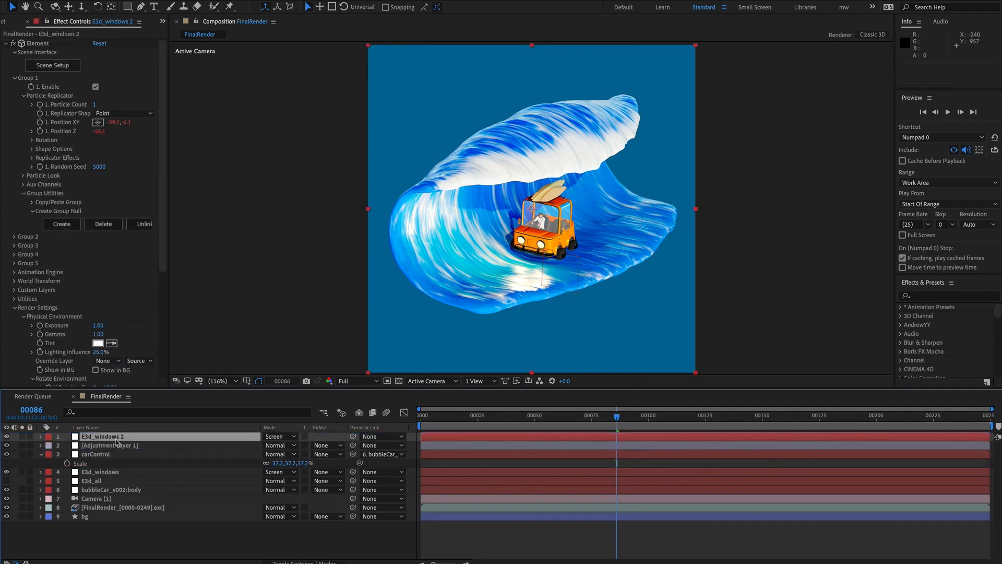
Step: Set the adjustment layer's track matte to an alpha matte from E3d_windows 2
{"action": "left_click", "coordinate": [123, 446]}
{"action": "left_click", "coordinate": [326, 446]}
{"action": "left_click", "coordinate": [355, 475]}
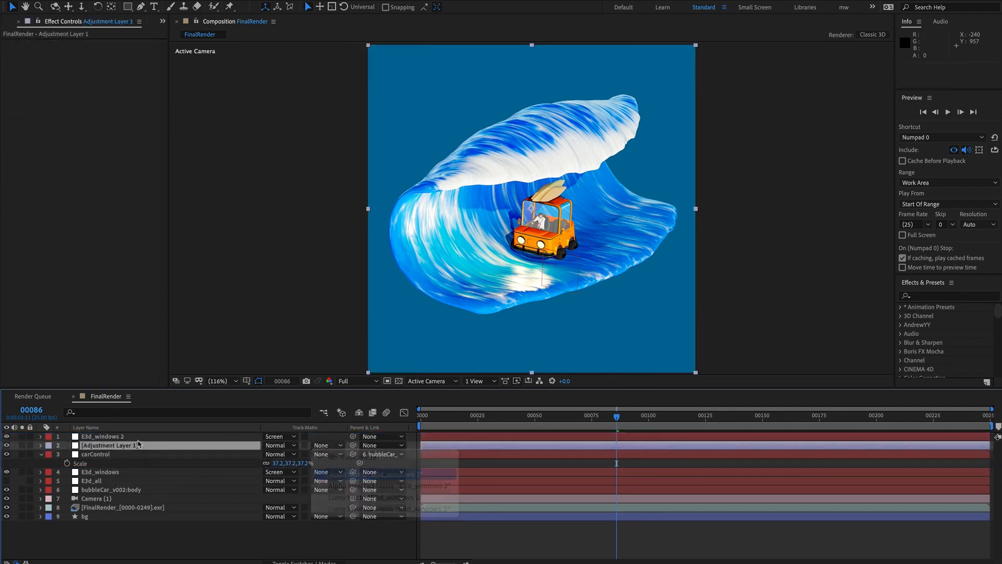
Step: Apply Curves to Adjustment Layer 1 and bend the RGB curve downward to darken the windows
{"action": "left_click", "coordinate": [137, 448]}
{"action": "key", "text": "ctrl+space"}
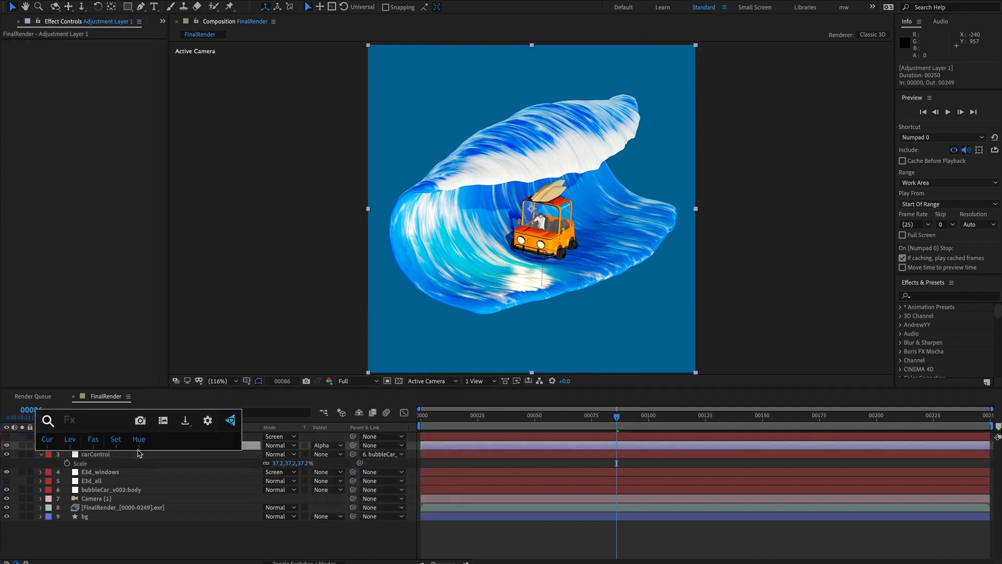
{"action": "left_click", "coordinate": [49, 440]}
{"action": "left_click_drag", "start_coordinate": [60, 184], "coordinate": [64, 189]}
Step: Move E3d_windows 2 and Adjustment Layer 1 together below the E3d_windows layer
{"action": "left_click", "coordinate": [104, 437], "text": "shift"}
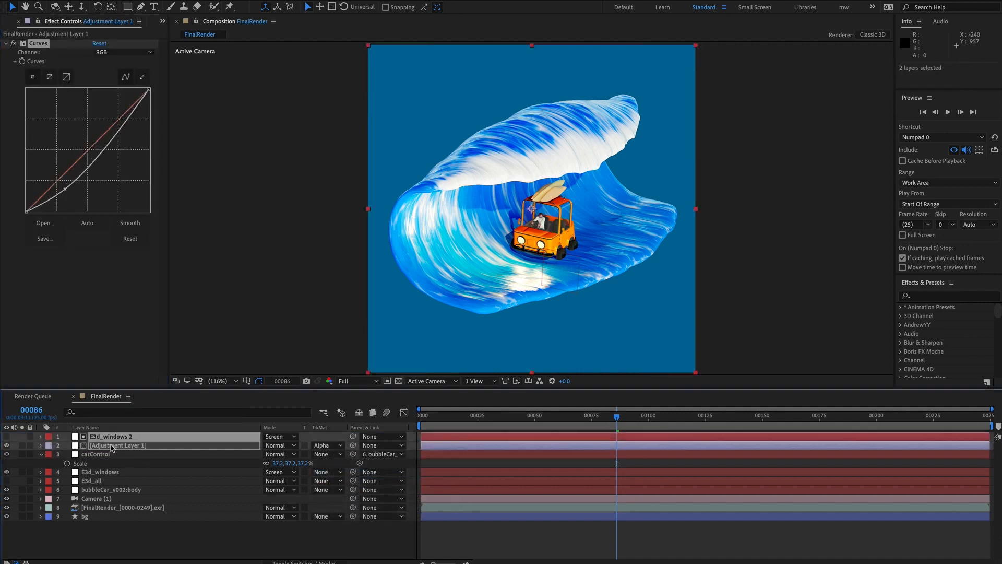
{"action": "left_click_drag", "start_coordinate": [104, 437], "coordinate": [114, 474]}
{"action": "left_click", "coordinate": [114, 474]}
Step: Lift the black point of the RGB curve slightly, refine its lower point, and preview the darkened windows
{"action": "left_click_drag", "start_coordinate": [26, 211], "coordinate": [24, 203]}
{"action": "left_click_drag", "start_coordinate": [68, 183], "coordinate": [69, 180]}
{"action": "left_click", "coordinate": [7, 472]}
{"action": "key", "text": "space"}
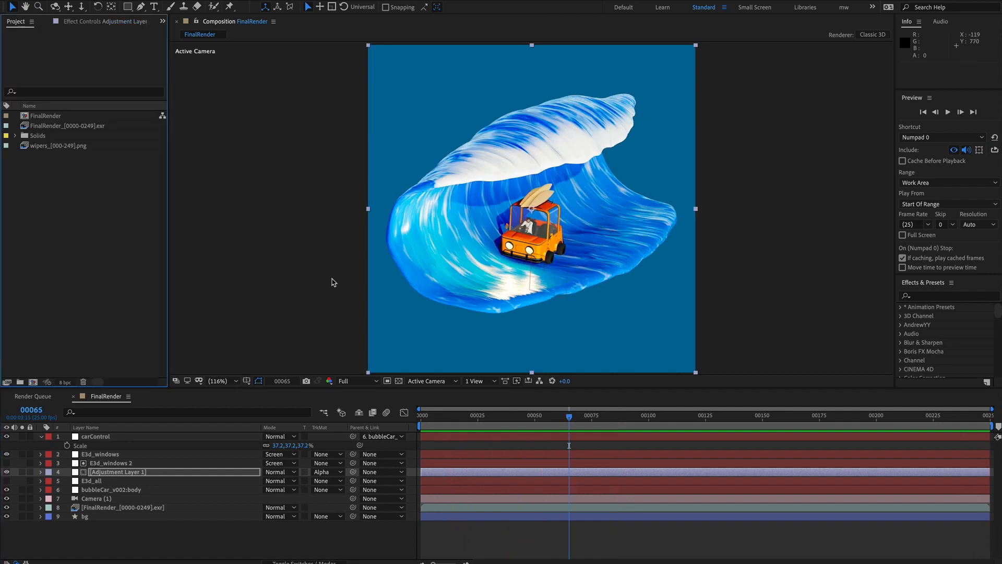
Step: Open the wipers_[000-249].png footage, scrub through the wiper animation, and close the viewer
{"action": "double_click", "coordinate": [65, 146]}
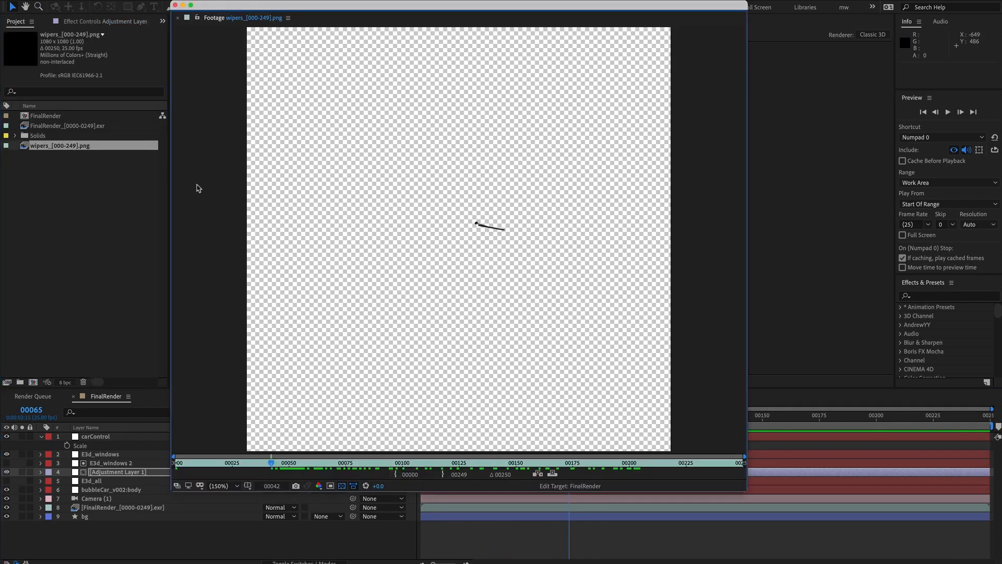
{"action": "mouse_move", "coordinate": [319, 462]}
{"action": "left_mouse_down"}
{"action": "mouse_move", "coordinate": [457, 462]}
{"action": "mouse_move", "coordinate": [325, 463]}
{"action": "left_mouse_up"}
{"action": "left_click", "coordinate": [174, 5]}
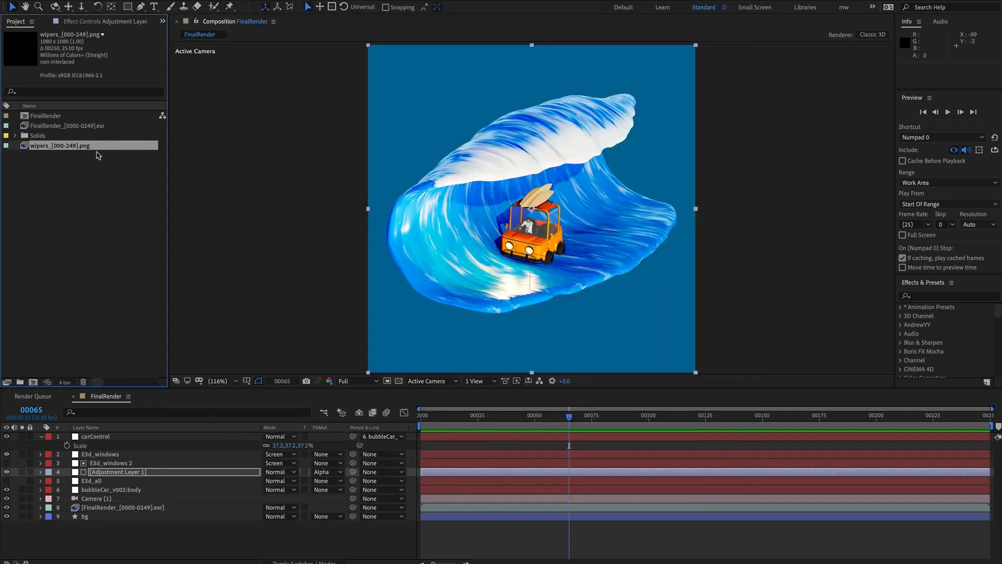
Step: Add the wipers_[000-249].png sequence on top of the FinalRender composition and preview it
{"action": "key", "text": "ctrl+slash"}
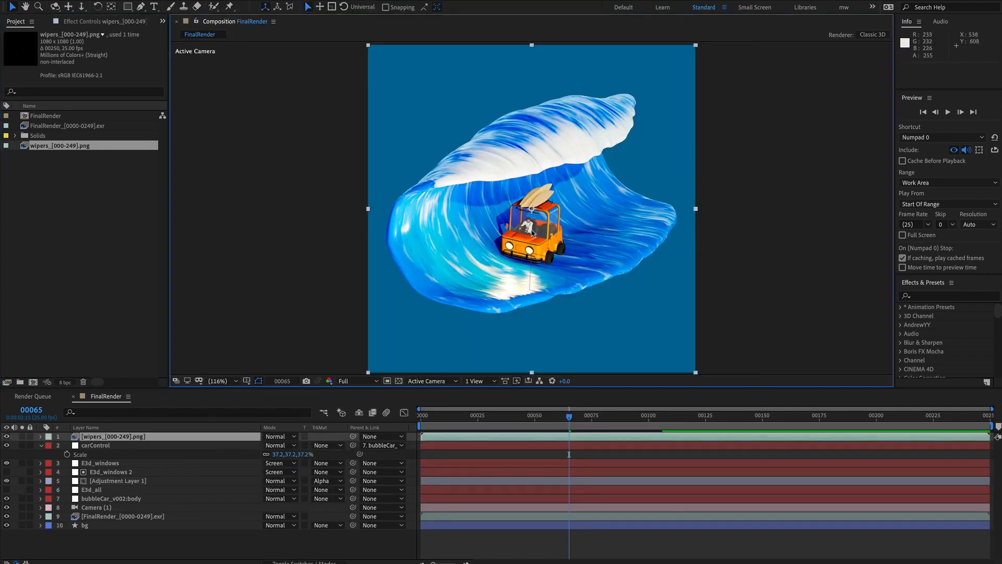
{"action": "key", "text": "space"}
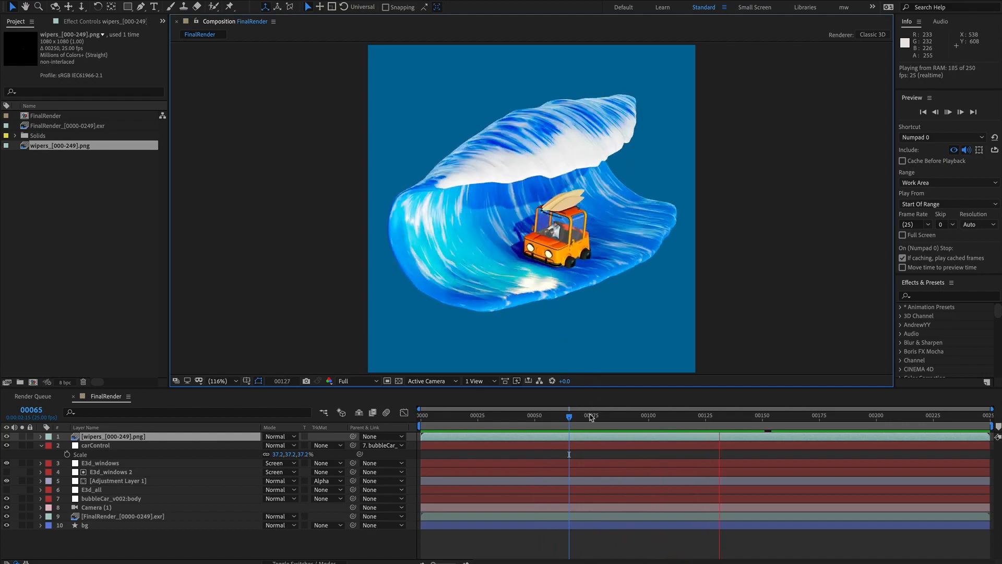
{"action": "key", "text": "space"}
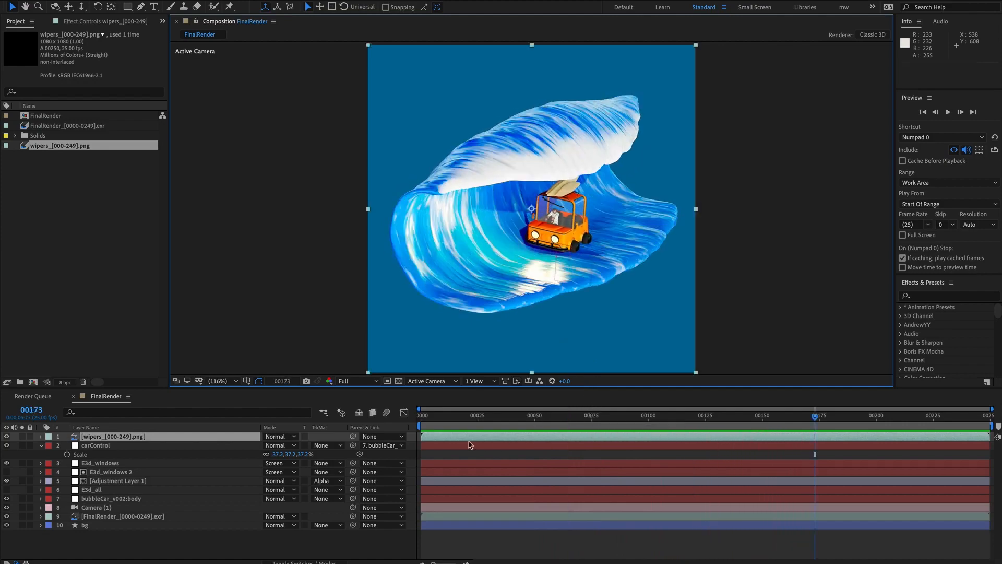
{"action": "key", "text": "space"}
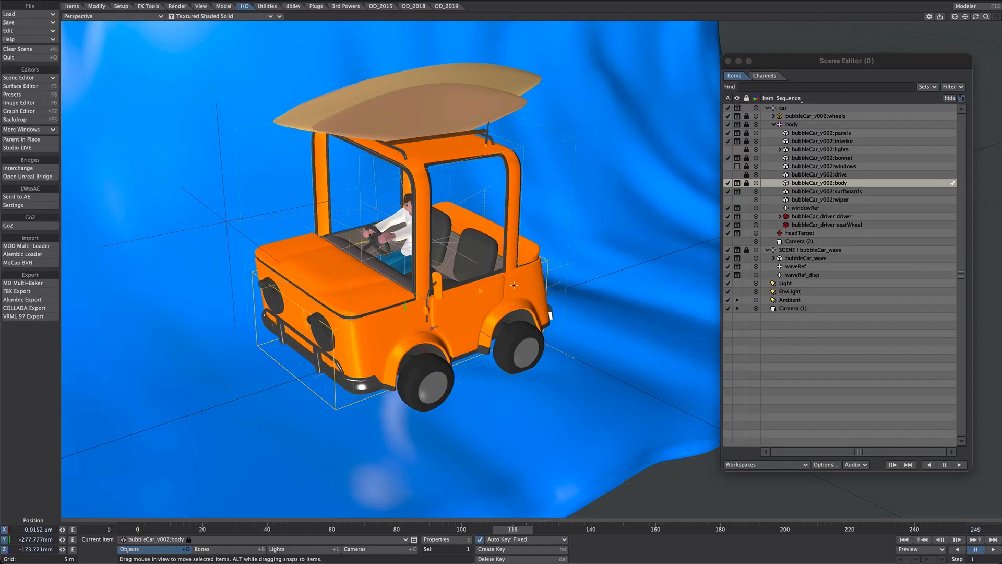
Step: Switch to LightWave Layout, build a null named wipers, and parent it to bubbleCar_v002:windows
{"action": "key", "text": "ctrl+n"}
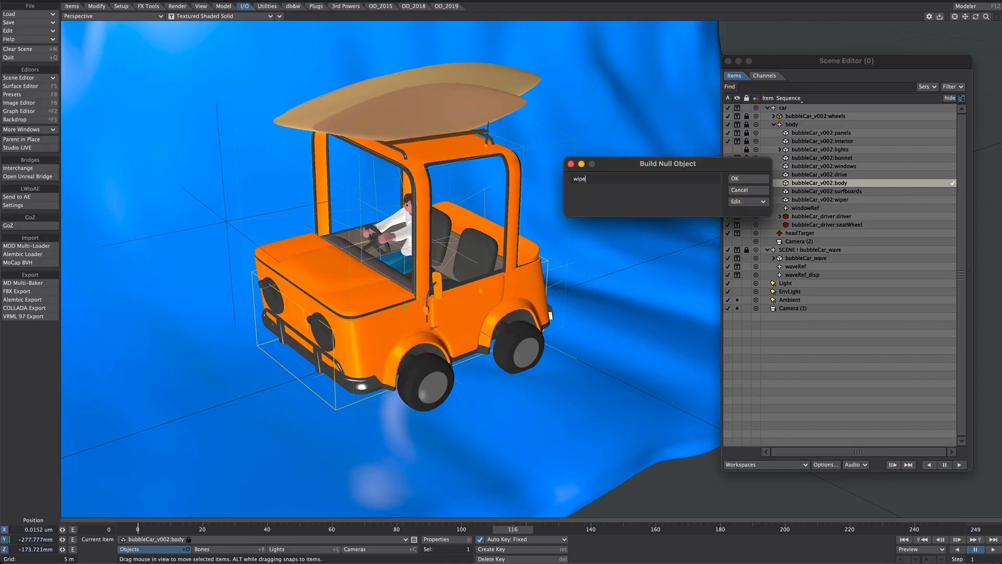
{"action": "key", "text": "Return"}
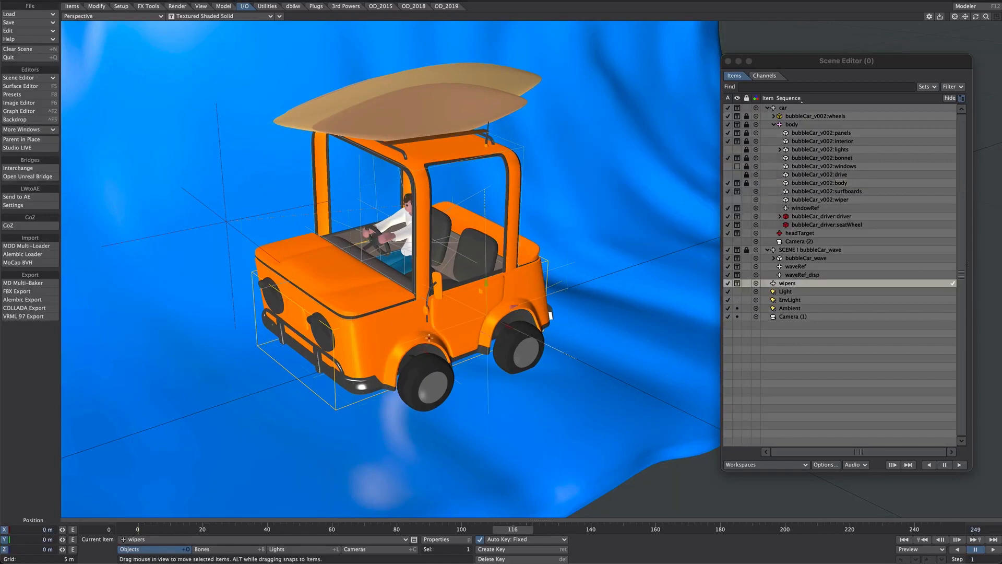
{"action": "left_click_drag", "start_coordinate": [797, 281], "coordinate": [801, 168]}
Step: Change the viewport display of bubbleCar_v002:windows from hidden to a wireframe style
{"action": "left_click", "coordinate": [737, 166]}
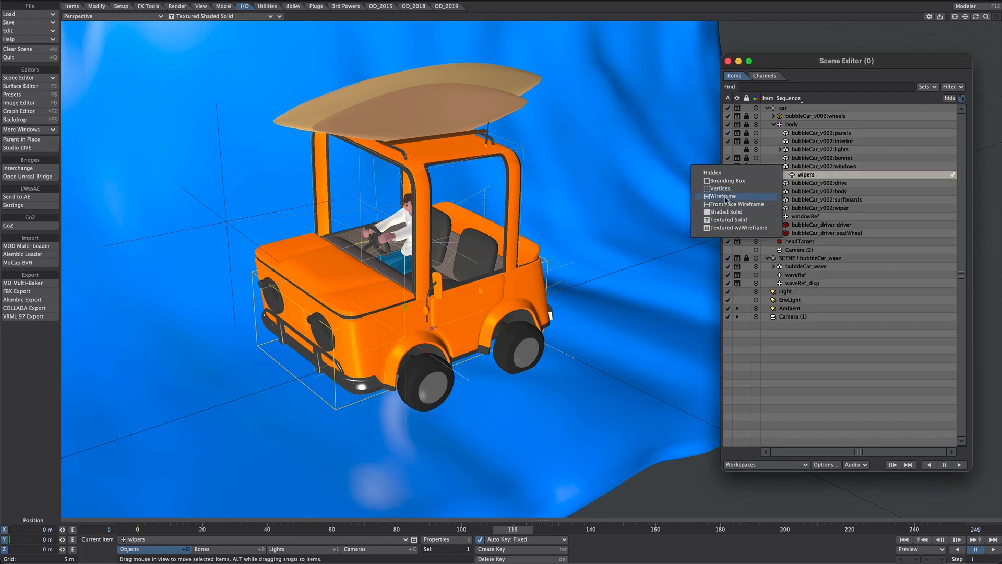
{"action": "left_click", "coordinate": [711, 213]}
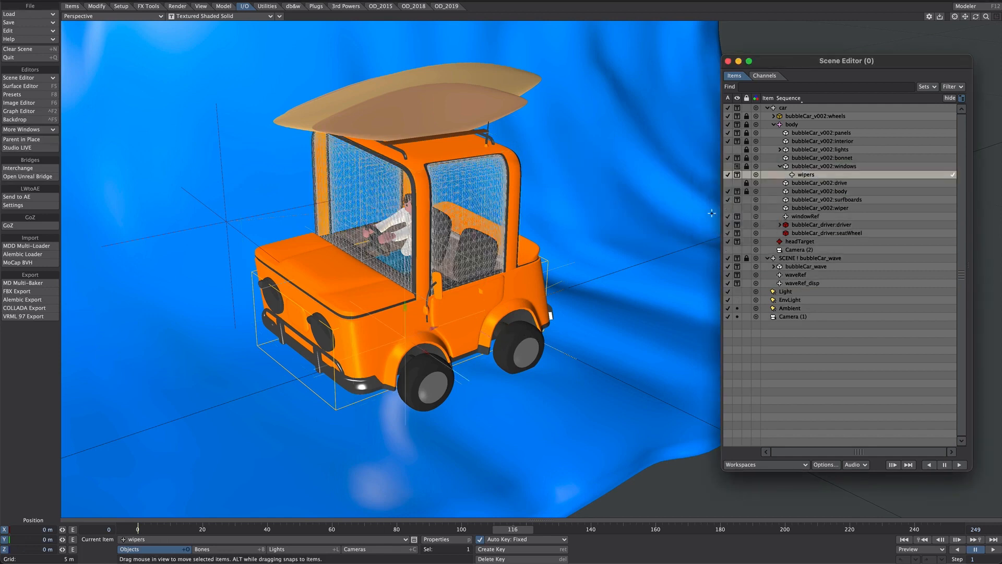
{"action": "left_click", "coordinate": [738, 175]}
{"action": "left_click", "coordinate": [731, 205]}
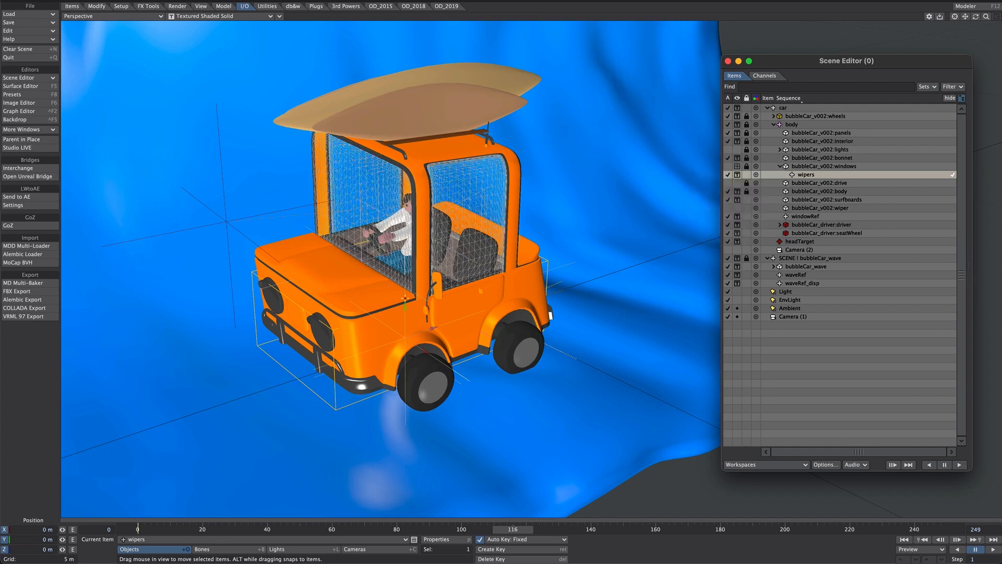
Step: Hide bubbleCar_wave and move the wipers null to the windshield's base, at about Y 739 mm and Z -354 mm
{"action": "left_click_drag", "start_coordinate": [406, 309], "coordinate": [353, 247]}
{"action": "key", "text": "1"}
{"action": "key", "text": "2"}
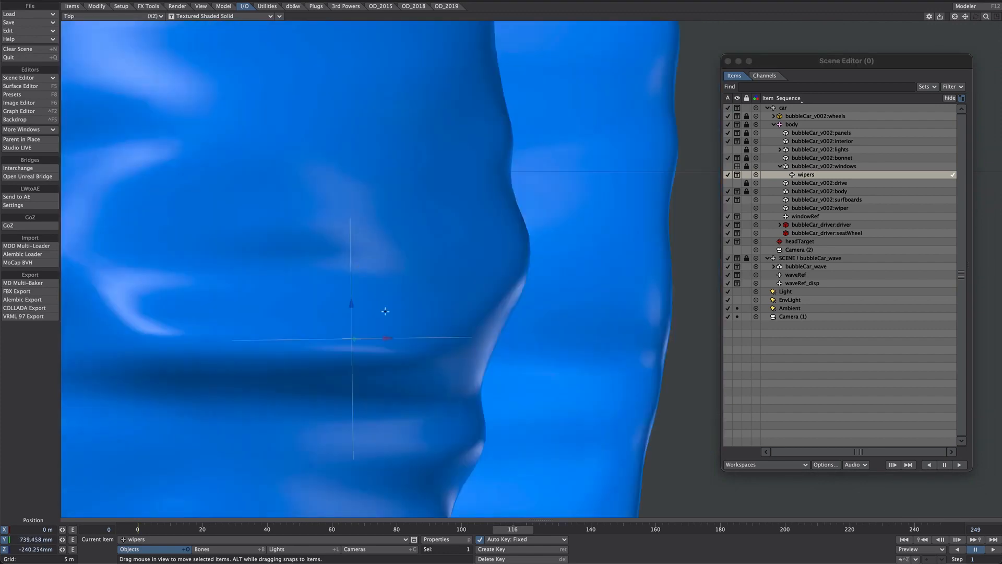
{"action": "left_click", "coordinate": [738, 267]}
{"action": "left_click", "coordinate": [736, 269]}
{"action": "left_click_drag", "start_coordinate": [353, 309], "coordinate": [352, 325]}
{"action": "key", "text": "4"}
{"action": "scroll", "coordinate": [408, 254], "scroll_direction": "up", "scroll_amount": 5}
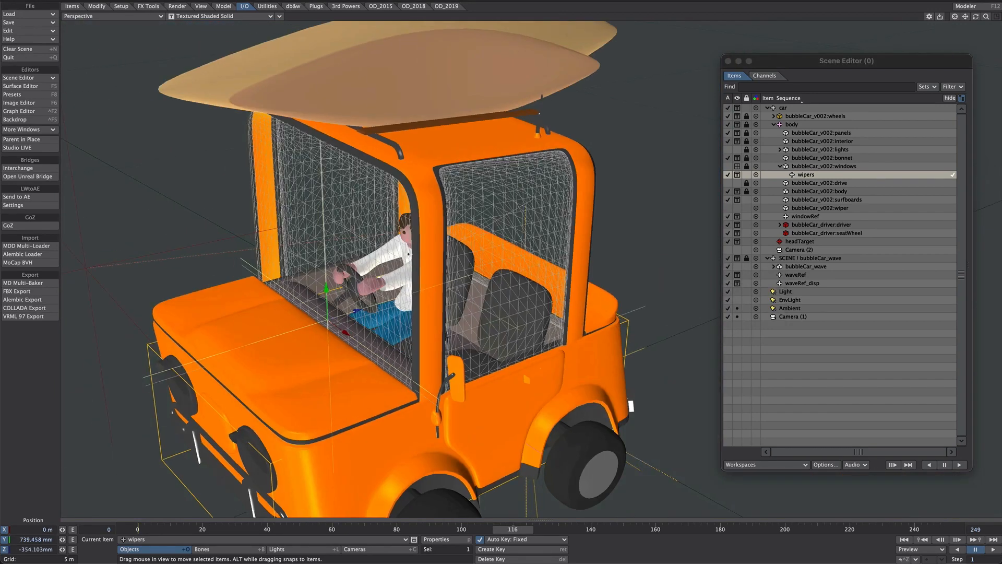
Step: Zoom in on the wipers null and fine-tune its position at the windshield's lower edge to Y 720.535 mm, Z -353.659 mm
{"action": "key", "text": "shift+a"}
{"action": "left_click_drag", "start_coordinate": [409, 254], "coordinate": [355, 225], "text": "alt"}
{"action": "left_click_drag", "start_coordinate": [564, 269], "coordinate": [569, 269]}
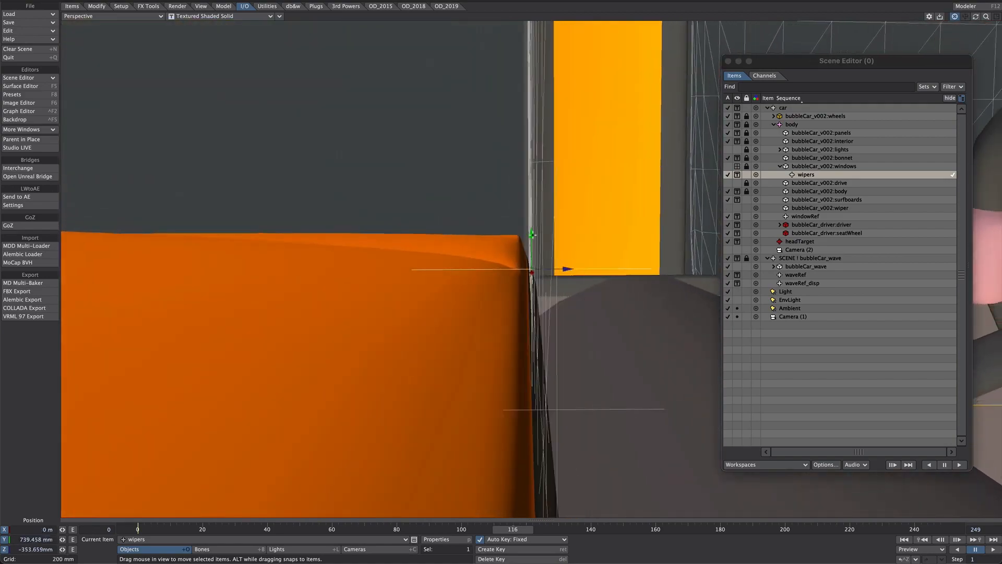
{"action": "left_click_drag", "start_coordinate": [533, 235], "coordinate": [540, 253]}
{"action": "left_click_drag", "start_coordinate": [532, 235], "coordinate": [533, 236]}
{"action": "scroll", "coordinate": [533, 236], "scroll_direction": "down", "scroll_amount": 10}
Step: Send the wipers null from the current camera view to After Effects and hide the resulting wipers layer
{"action": "key", "text": "6"}
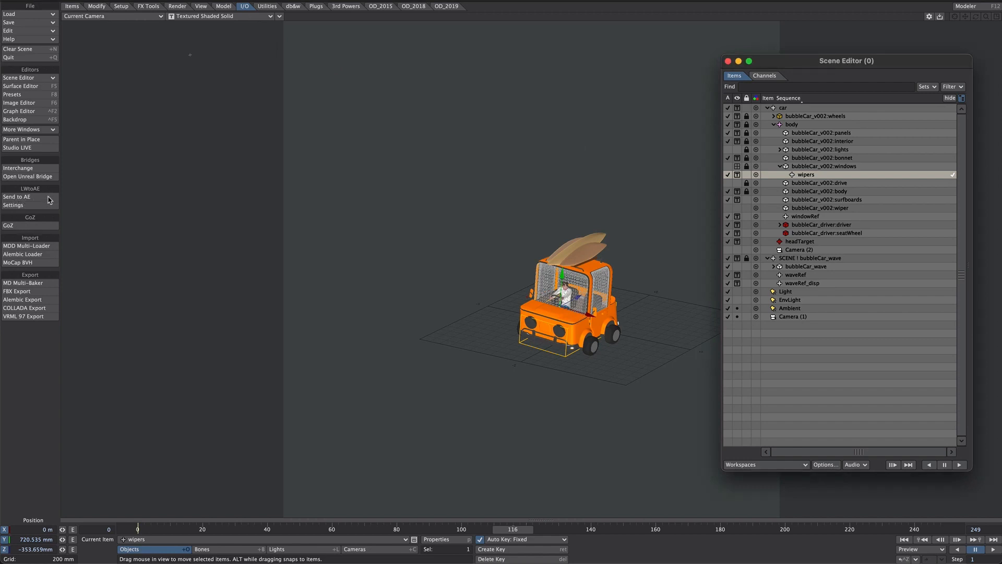
{"action": "left_click", "coordinate": [43, 197]}
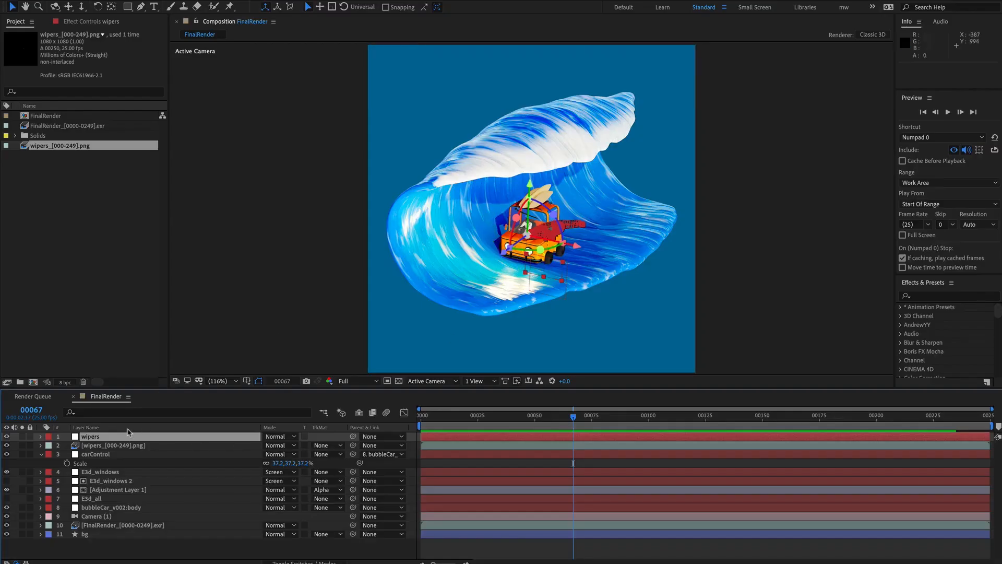
{"action": "left_click", "coordinate": [9, 437]}
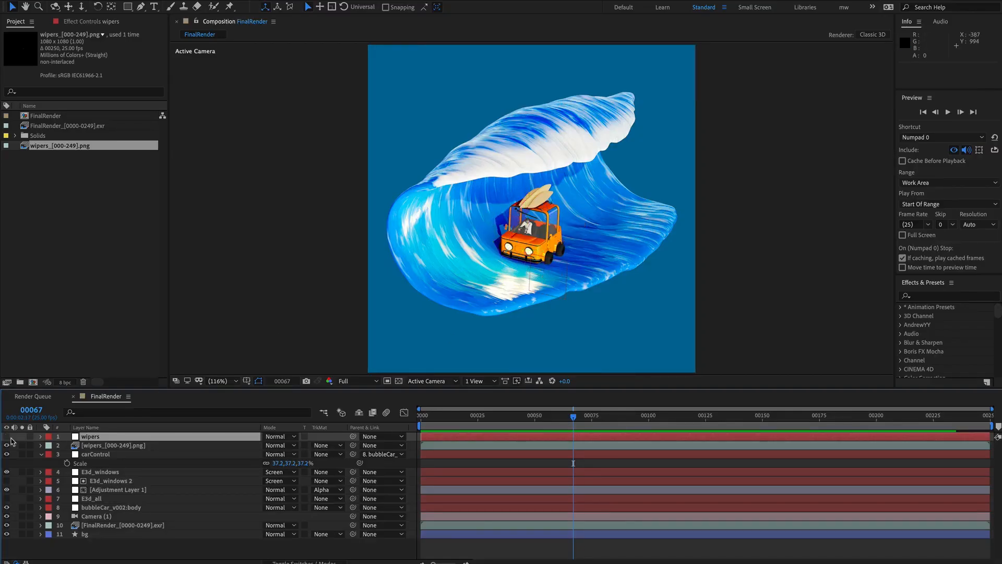
Step: Create a white 1080 px solid named hole and move its anchor point to the bottom centre
{"action": "key", "text": "ctrl+y"}
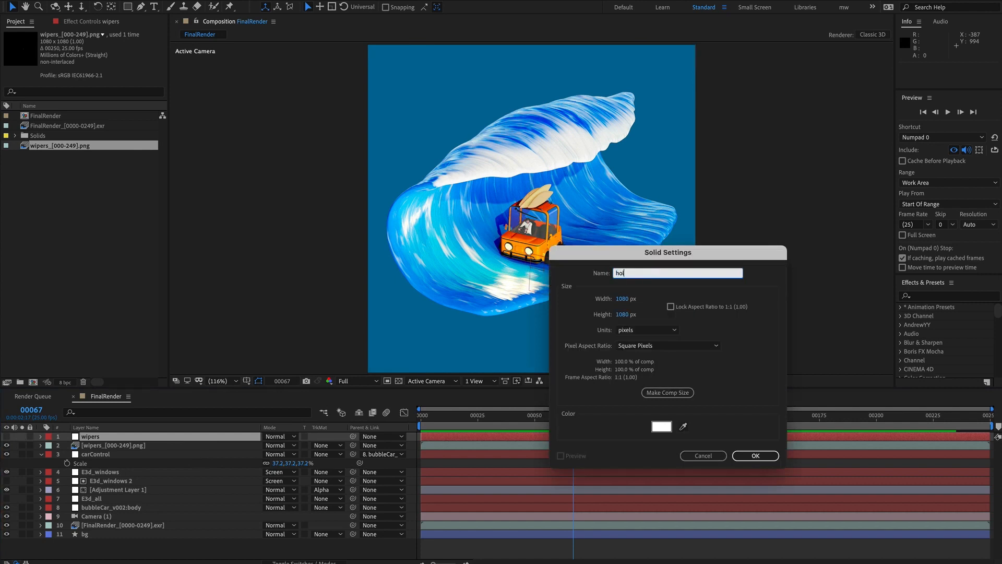
{"action": "key", "text": "Return"}
{"action": "left_click_drag", "start_coordinate": [533, 212], "coordinate": [531, 210]}
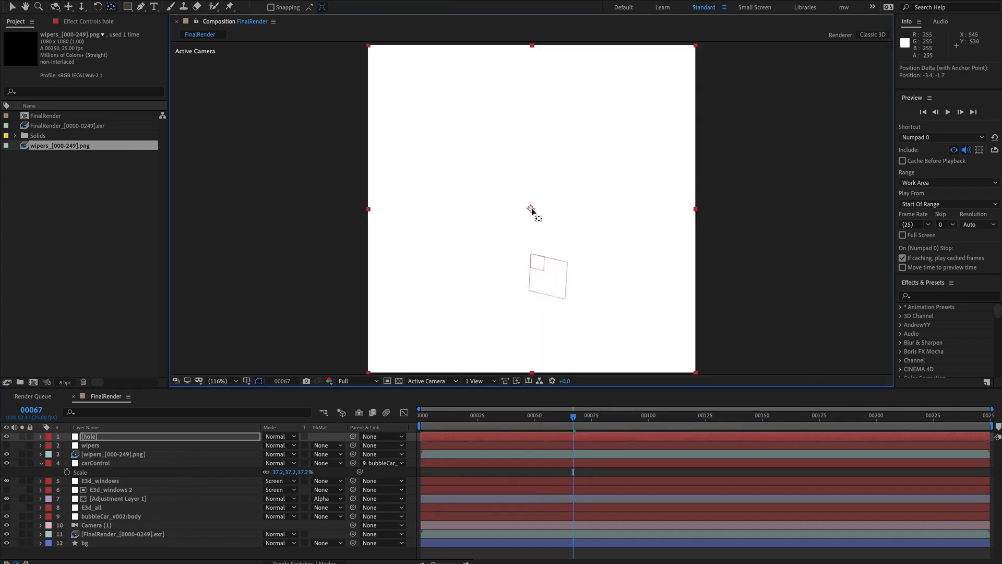
{"action": "left_click_drag", "start_coordinate": [534, 355], "coordinate": [533, 372]}
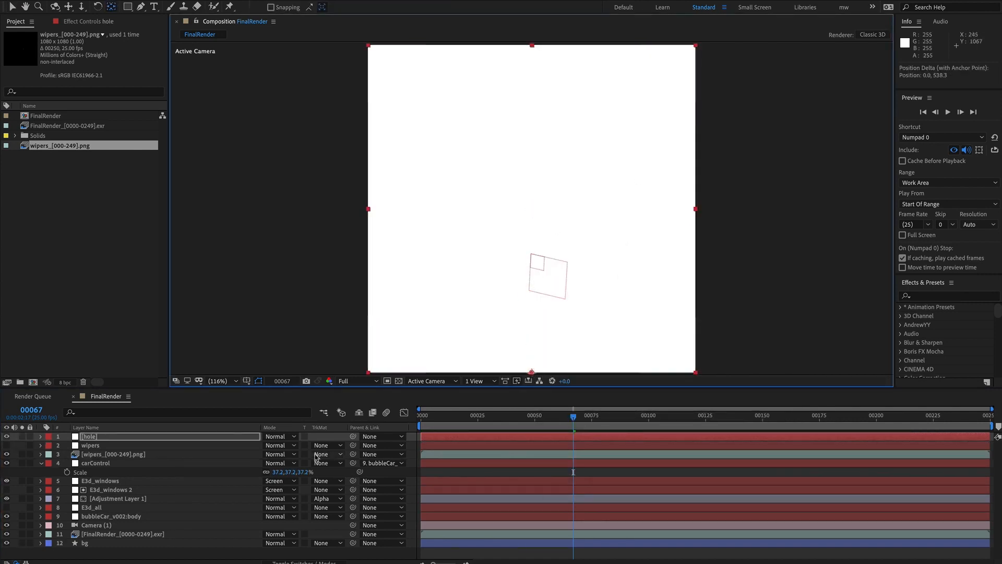
Step: Make the hole layer 3D, parent it to the wipers null at the windshield, and scale it to 9.3%
{"action": "key", "text": "F4"}
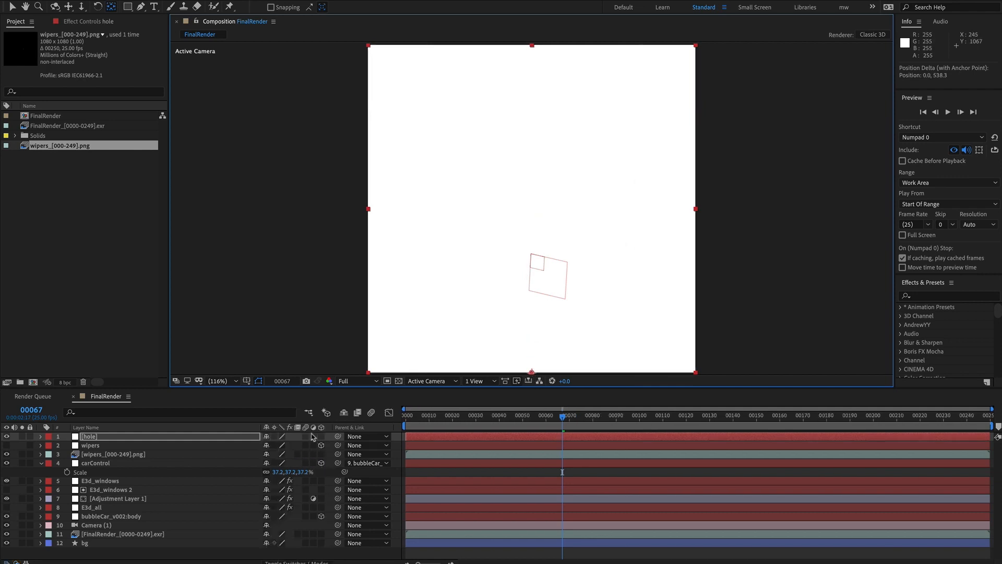
{"action": "left_click", "coordinate": [321, 437]}
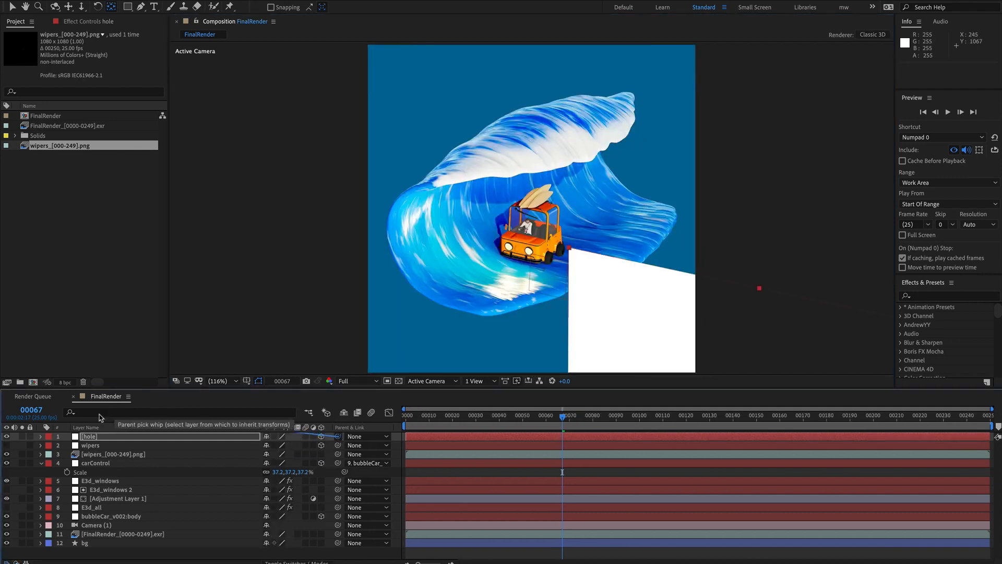
{"action": "left_click_drag", "start_coordinate": [337, 436], "coordinate": [93, 447]}
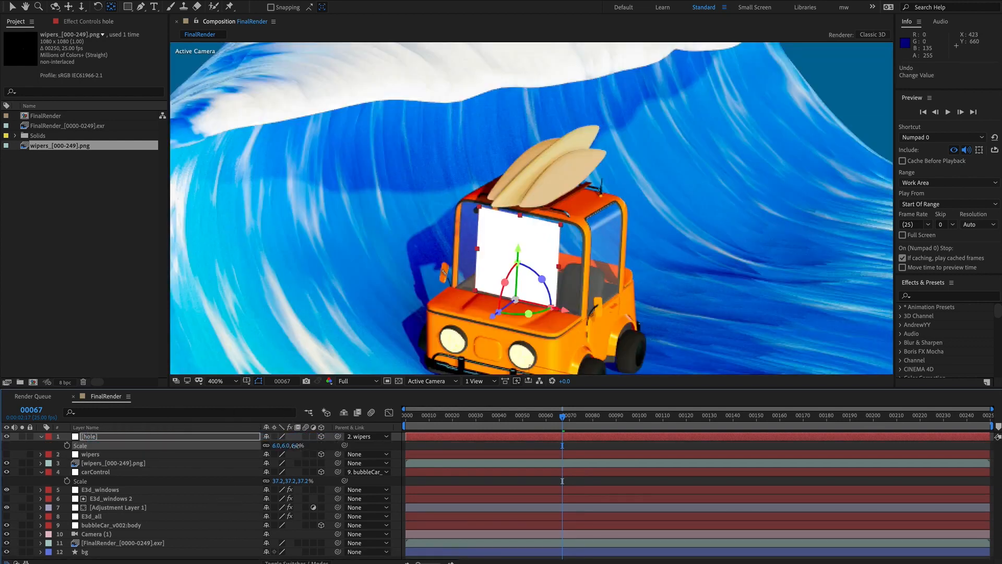
{"action": "left_click_drag", "start_coordinate": [296, 446], "coordinate": [312, 445]}
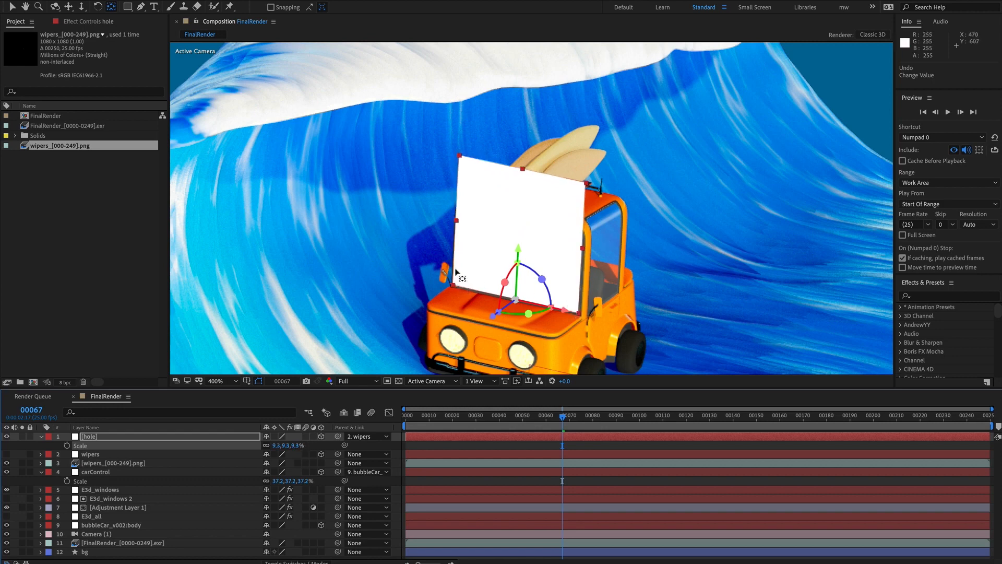
Step: Lower the hole layer's opacity to 43% and move it below the wipers_[000-249].png layer
{"action": "key", "text": "t"}
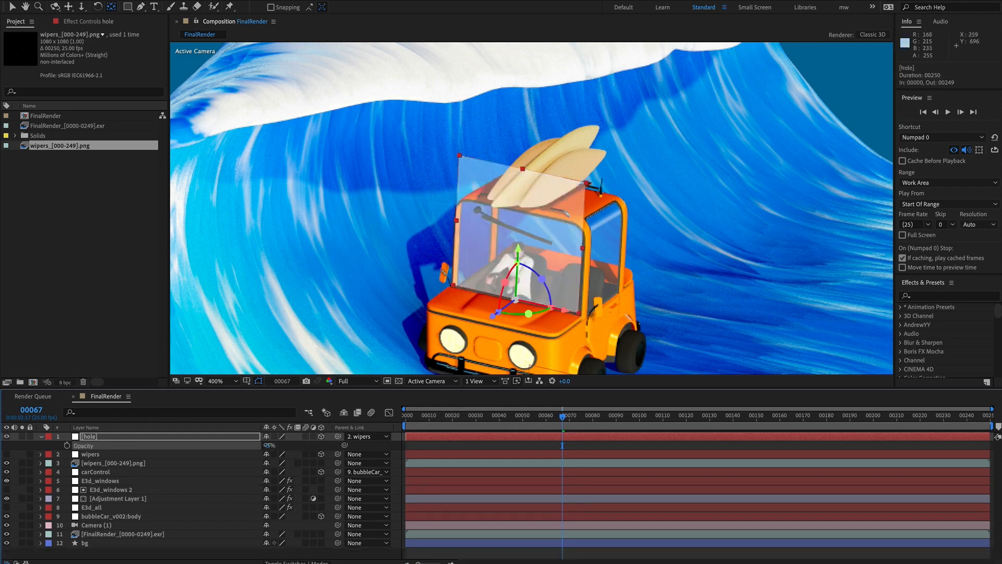
{"action": "key", "text": "Return"}
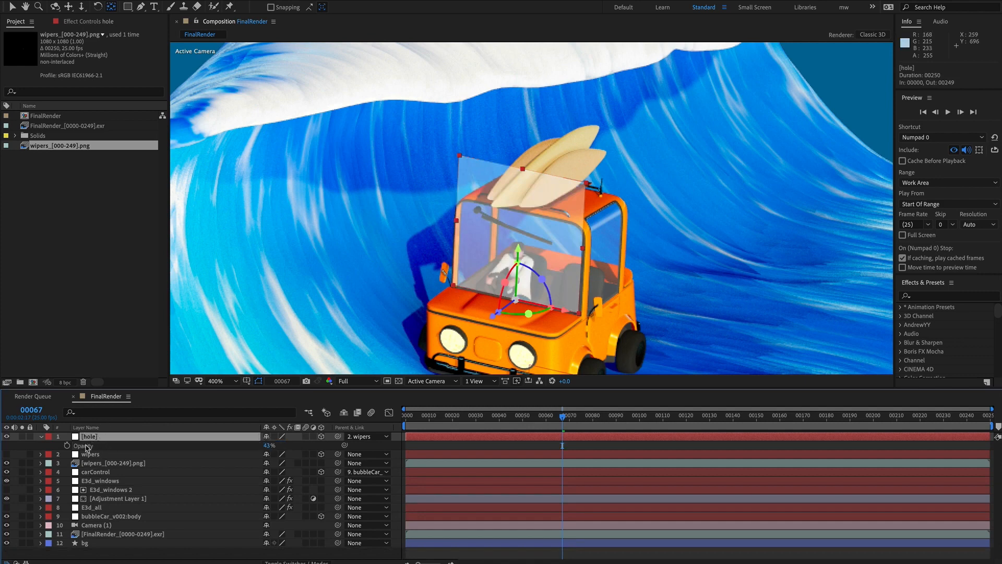
{"action": "left_click_drag", "start_coordinate": [86, 447], "coordinate": [105, 466]}
Step: Scrub through the wiper sweep to check it against the hole solid, stopping at frame 60
{"action": "key", "text": "Page_Down"}
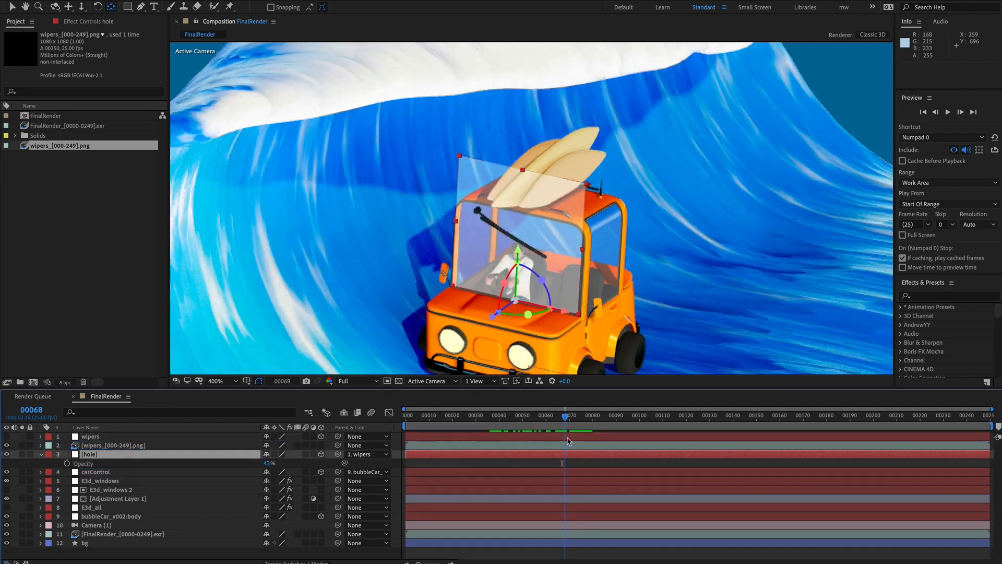
{"action": "mouse_move", "coordinate": [549, 416]}
{"action": "left_mouse_down"}
{"action": "mouse_move", "coordinate": [486, 424]}
{"action": "mouse_move", "coordinate": [659, 428]}
{"action": "mouse_move", "coordinate": [477, 427]}
{"action": "mouse_move", "coordinate": [564, 425]}
{"action": "mouse_move", "coordinate": [539, 430]}
{"action": "left_mouse_up"}
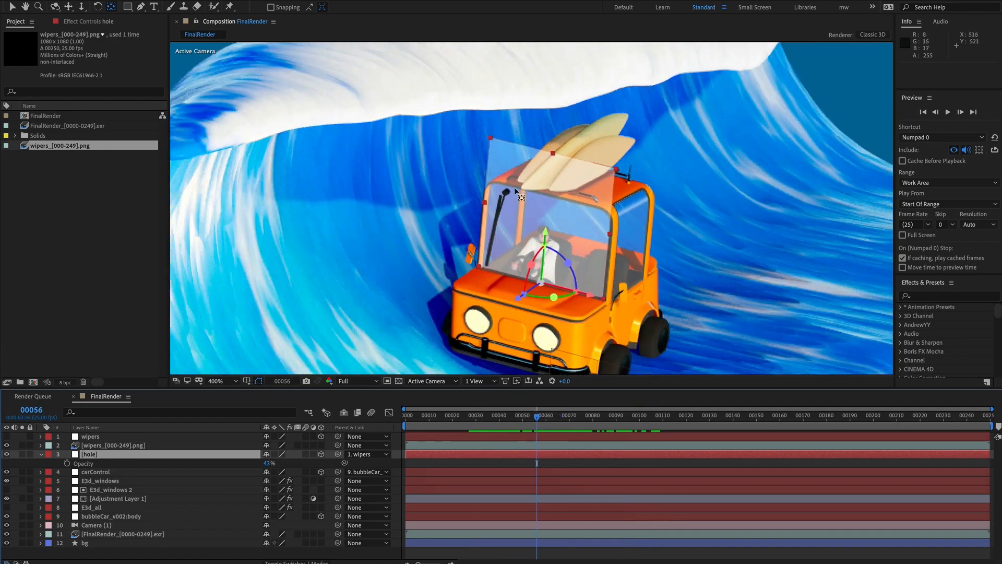
{"action": "mouse_move", "coordinate": [535, 416]}
{"action": "left_mouse_down"}
{"action": "mouse_move", "coordinate": [521, 416]}
{"action": "mouse_move", "coordinate": [546, 416]}
{"action": "left_mouse_up"}
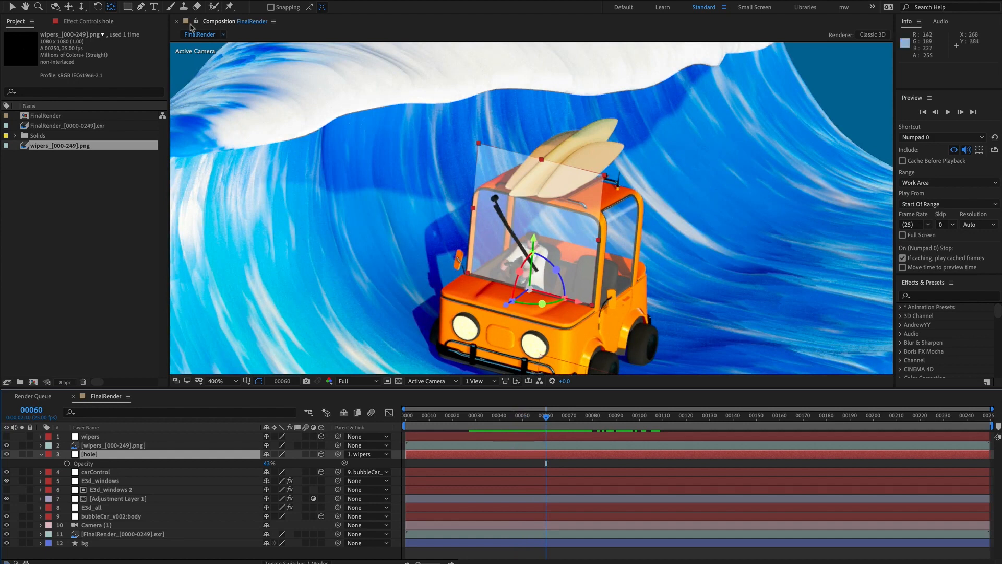
Step: Lock the composition viewer and open the hole layer in a widened layer viewer beside it
{"action": "left_click", "coordinate": [197, 22]}
{"action": "double_click", "coordinate": [90, 455]}
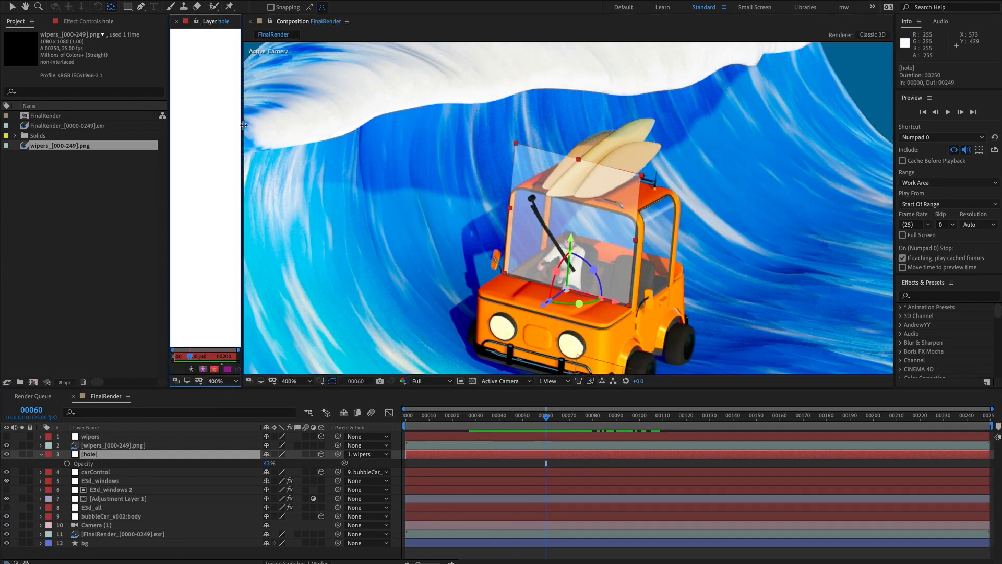
{"action": "left_click_drag", "start_coordinate": [244, 125], "coordinate": [581, 157]}
{"action": "scroll", "coordinate": [410, 180], "scroll_direction": "down", "scroll_amount": 1}
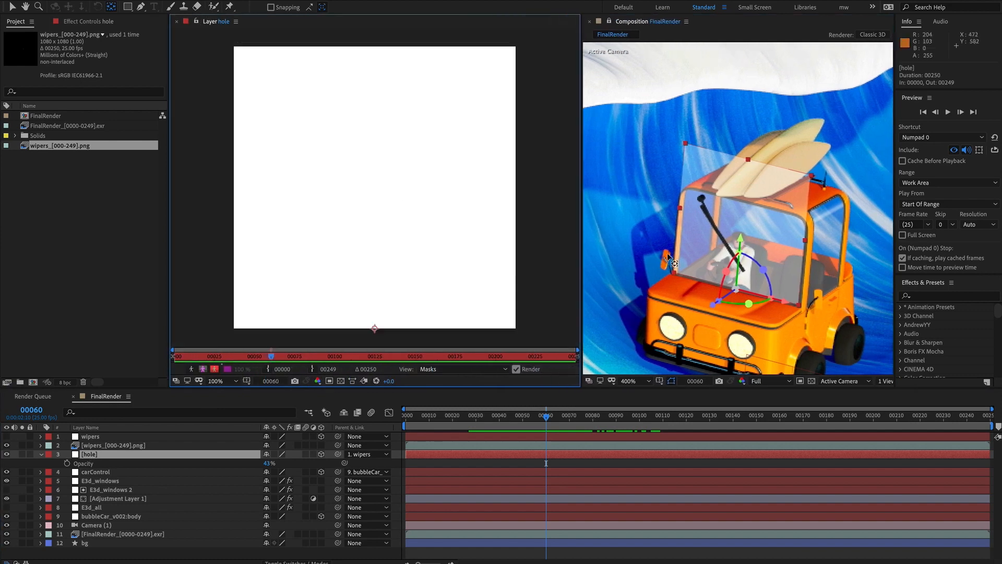
Step: Draw a circular mask on the hole layer and enlarge and position it so its edge follows the wiper's outer sweep
{"action": "left_click", "coordinate": [127, 7]}
{"action": "left_click", "coordinate": [173, 29]}
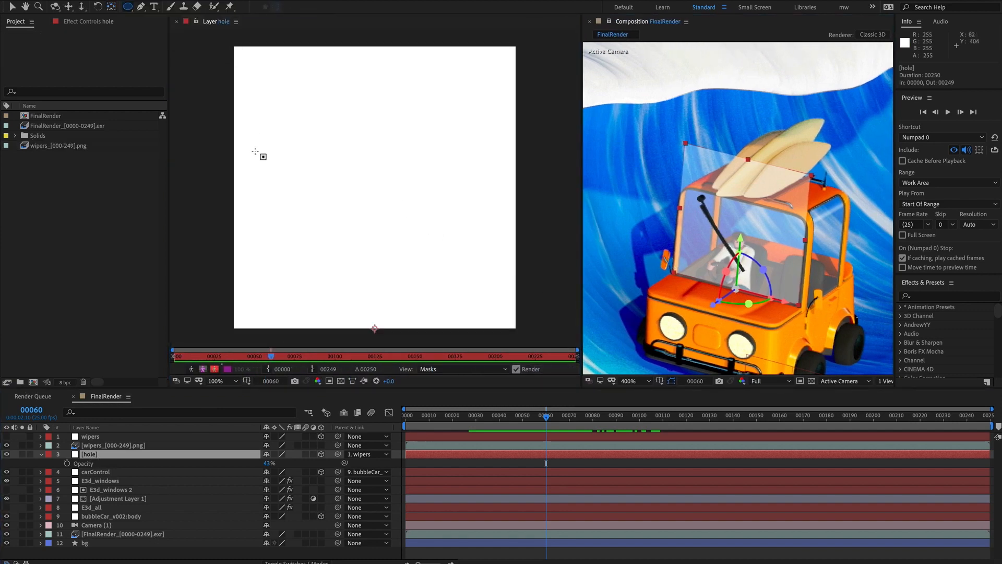
{"action": "mouse_move", "coordinate": [254, 150]}
{"action": "left_mouse_down"}
{"action": "mouse_move", "coordinate": [337, 206]}
{"action": "mouse_move", "coordinate": [415, 309]}
{"action": "left_mouse_up"}
{"action": "key", "text": "ctrl+t"}
{"action": "left_click_drag", "start_coordinate": [255, 150], "coordinate": [95, 13], "text": "shift"}
{"action": "left_click_drag", "start_coordinate": [322, 166], "coordinate": [341, 162]}
{"action": "left_click_drag", "start_coordinate": [433, 307], "coordinate": [472, 323], "text": "ctrl+shift"}
{"action": "left_click_drag", "start_coordinate": [423, 286], "coordinate": [421, 284]}
{"action": "left_click_drag", "start_coordinate": [445, 322], "coordinate": [467, 329], "text": "shift"}
{"action": "left_click_drag", "start_coordinate": [548, 418], "coordinate": [589, 423]}
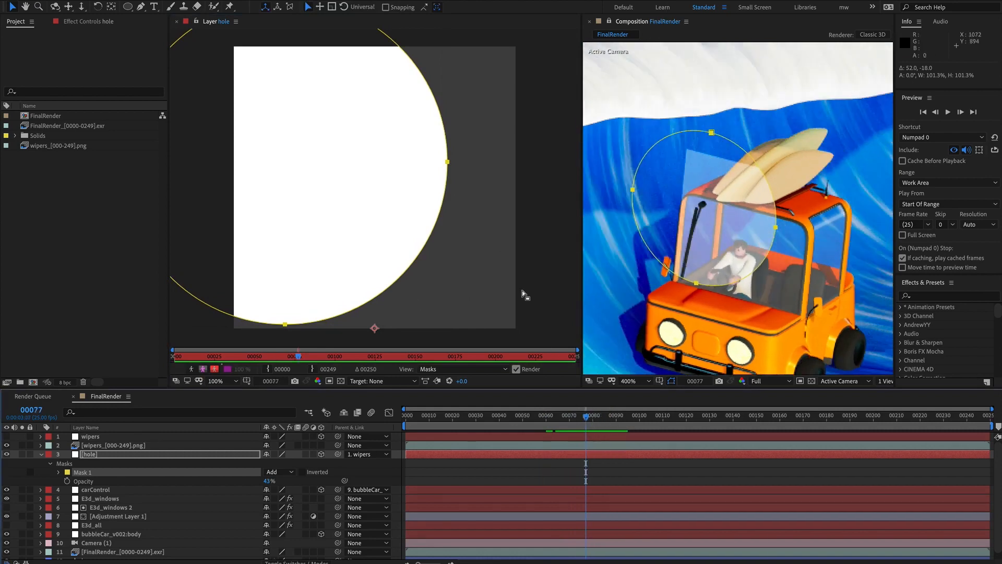
Step: Duplicate the circular mask, give the copy a red mask colour and set its mode to Subtract
{"action": "scroll", "coordinate": [523, 294], "scroll_direction": "left", "scroll_amount": 2, "text": "shift"}
{"action": "left_click", "coordinate": [85, 472]}
{"action": "key", "text": "super+d"}
{"action": "left_click", "coordinate": [67, 481]}
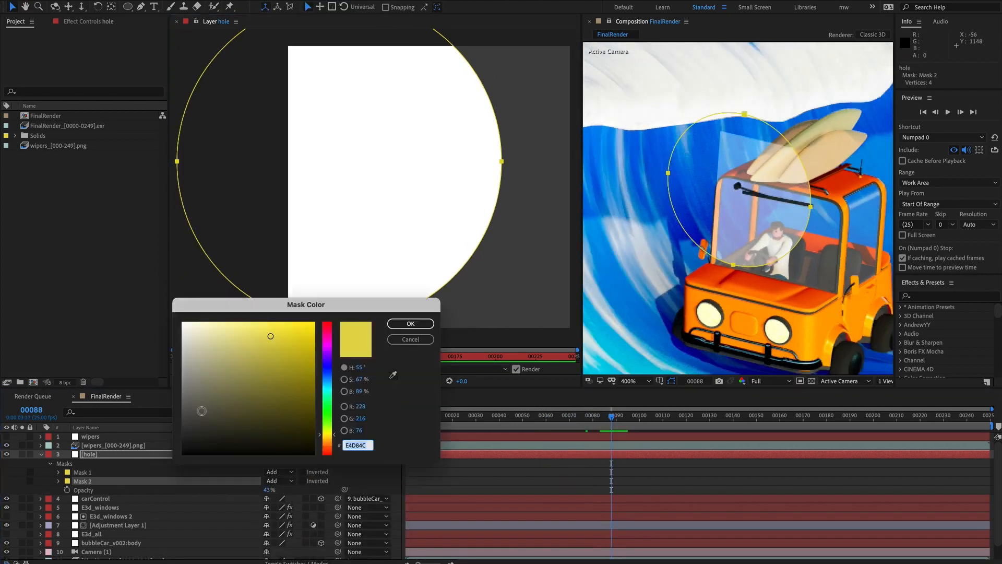
{"action": "left_click", "coordinate": [327, 450]}
{"action": "left_click", "coordinate": [411, 322]}
{"action": "double_click", "coordinate": [452, 278]}
{"action": "left_click", "coordinate": [276, 481]}
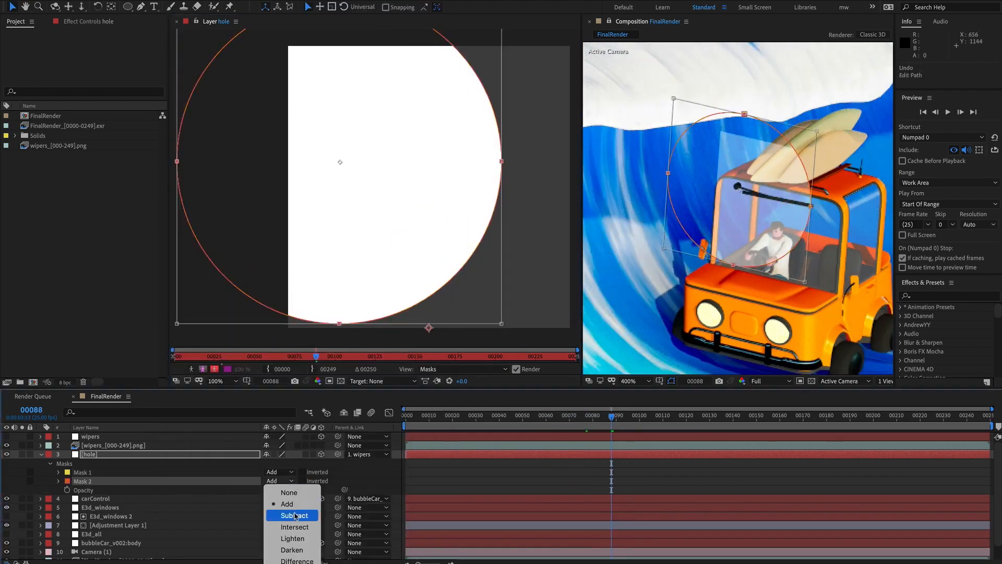
{"action": "left_click", "coordinate": [282, 499]}
Step: Scale the subtracting mask down to about 9.6% around its centre and nudge it over the wiper's pivot
{"action": "left_click_drag", "start_coordinate": [501, 320], "coordinate": [353, 191], "text": "ctrl+shift"}
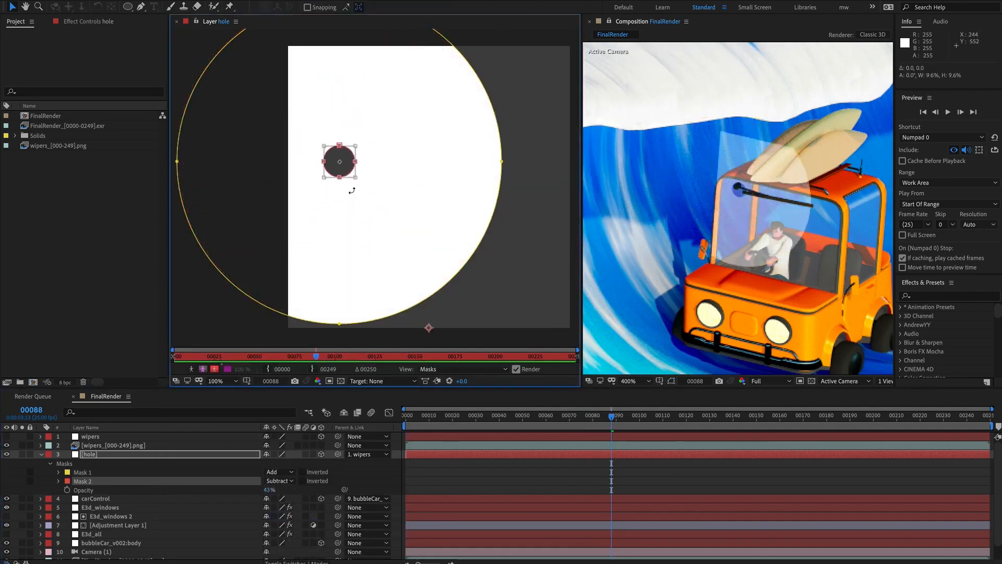
{"action": "mouse_move", "coordinate": [616, 417]}
{"action": "left_mouse_down"}
{"action": "mouse_move", "coordinate": [632, 416]}
{"action": "mouse_move", "coordinate": [609, 417]}
{"action": "left_mouse_up"}
{"action": "left_click_drag", "start_coordinate": [355, 161], "coordinate": [351, 157]}
{"action": "mouse_move", "coordinate": [603, 416]}
{"action": "left_mouse_down"}
{"action": "mouse_move", "coordinate": [615, 416]}
{"action": "mouse_move", "coordinate": [607, 416]}
{"action": "left_mouse_up"}
{"action": "middle_click_drag", "start_coordinate": [459, 240], "coordinate": [447, 267]}
Step: Add a rectangular mask about 812 by 822 px extending from the small circle's centre, and set its mode to Intersect
{"action": "key", "text": "q"}
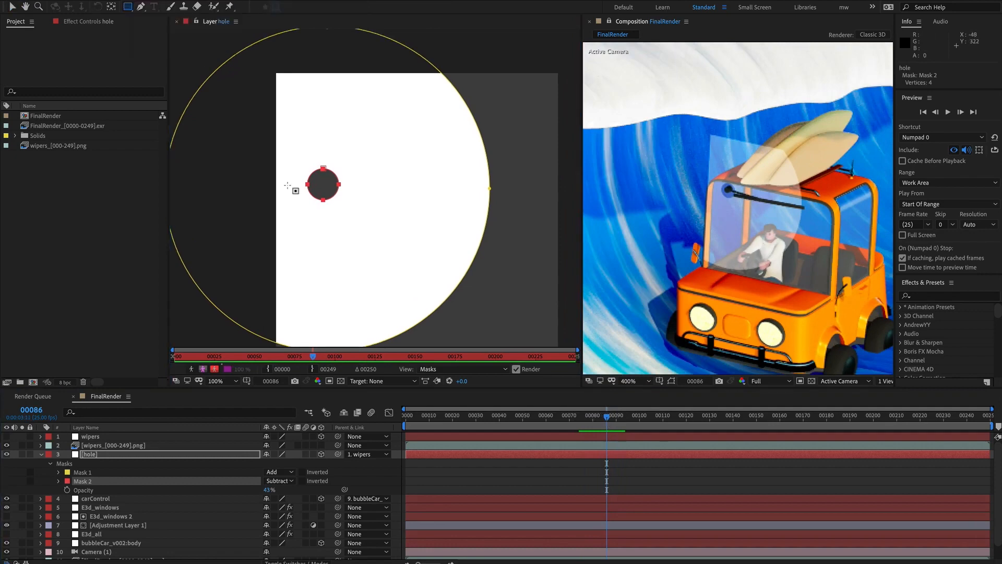
{"action": "left_click_drag", "start_coordinate": [318, 186], "coordinate": [530, 399]}
{"action": "left_click", "coordinate": [279, 490]}
{"action": "left_click", "coordinate": [284, 523]}
{"action": "middle_click_drag", "start_coordinate": [428, 203], "coordinate": [432, 127]}
{"action": "left_click_drag", "start_coordinate": [606, 417], "coordinate": [586, 416]}
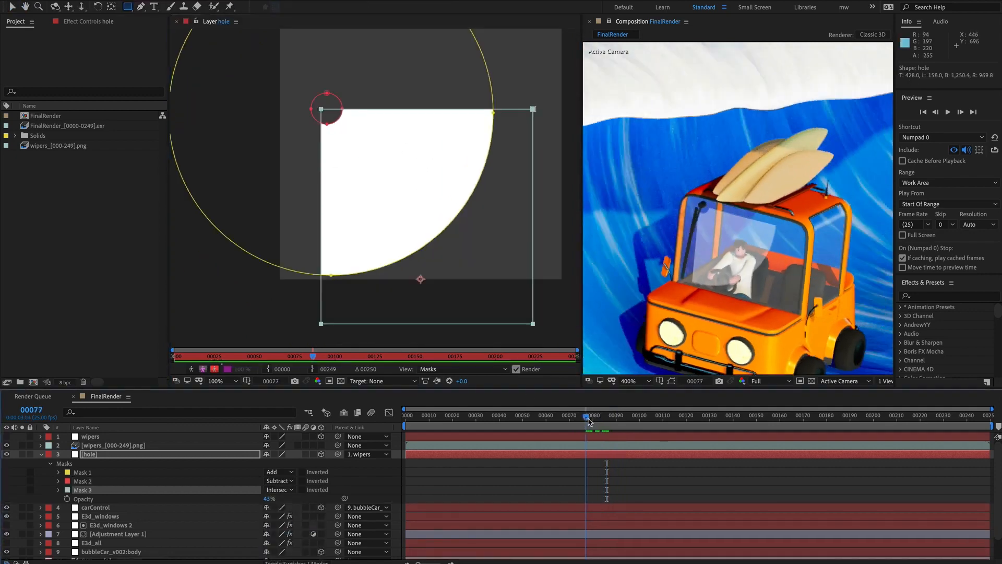
Step: Slant the rectangular mask's inner side outward to match the wiper's end position, check its fit, and close the layer viewer
{"action": "key", "text": "v"}
{"action": "left_click", "coordinate": [210, 60]}
{"action": "left_click_drag", "start_coordinate": [321, 109], "coordinate": [326, 109]}
{"action": "left_click_drag", "start_coordinate": [321, 323], "coordinate": [290, 324]}
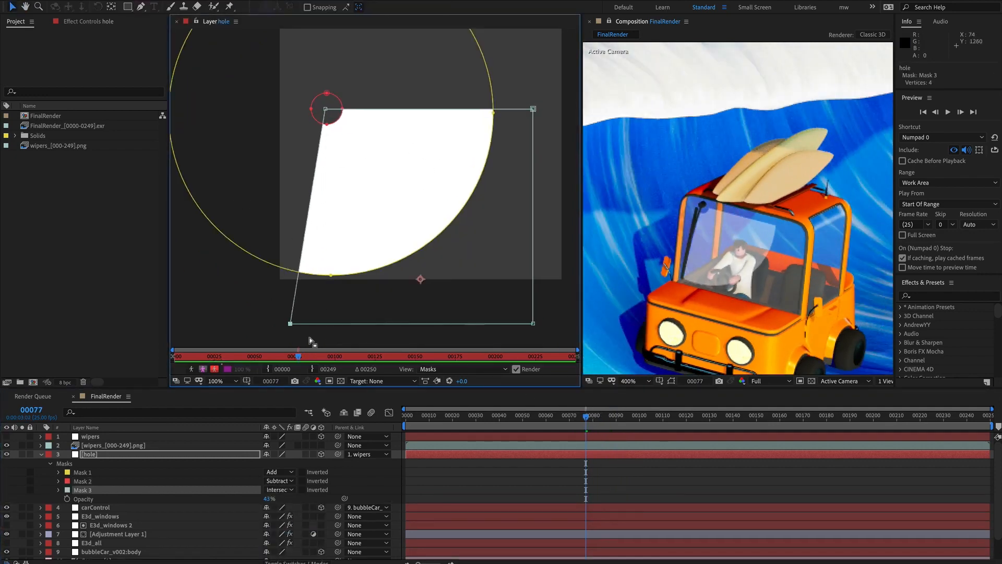
{"action": "mouse_move", "coordinate": [552, 421]}
{"action": "left_mouse_down"}
{"action": "mouse_move", "coordinate": [585, 424]}
{"action": "mouse_move", "coordinate": [557, 422]}
{"action": "left_mouse_up"}
{"action": "left_click", "coordinate": [177, 22]}
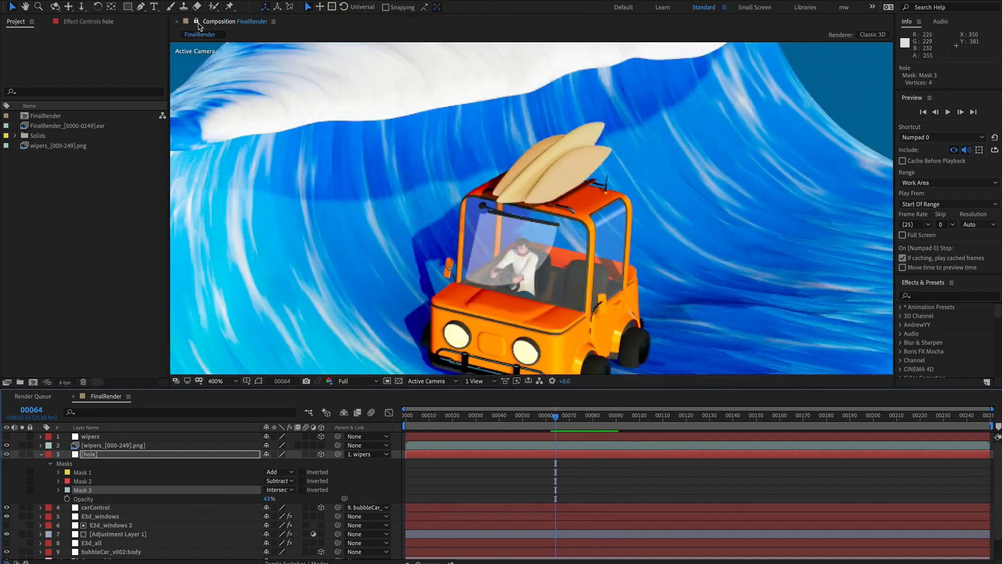
Step: Preview the wiper sweep over the masked hole solid with the whole composition in view
{"action": "scroll", "coordinate": [493, 221], "scroll_direction": "up", "scroll_amount": 1}
{"action": "key", "text": "shift+slash"}
{"action": "key", "text": "space"}
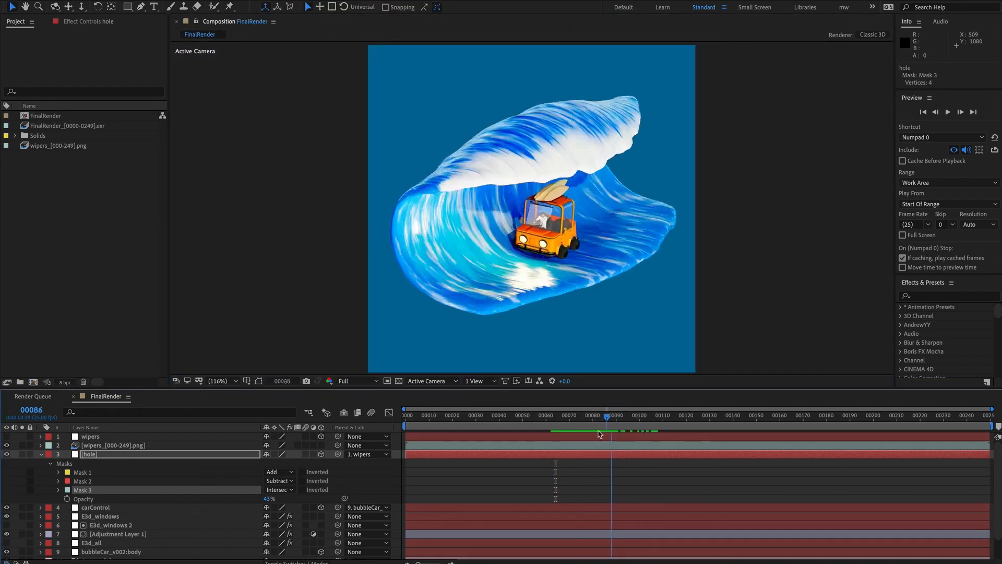
{"action": "left_click", "coordinate": [41, 454]}
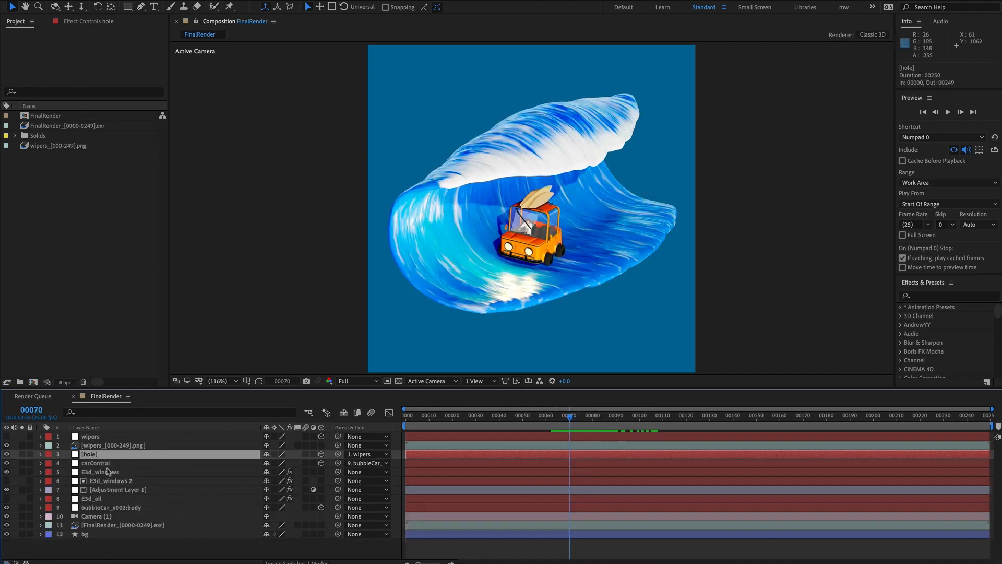
Step: Move the hole layer directly above E3d_windows and make it that layer's alpha inverted track matte
{"action": "left_click", "coordinate": [6, 471]}
{"action": "left_click", "coordinate": [7, 471]}
{"action": "left_click_drag", "start_coordinate": [94, 458], "coordinate": [102, 468]}
{"action": "left_click", "coordinate": [107, 473]}
{"action": "key", "text": "F4"}
{"action": "left_click", "coordinate": [328, 473]}
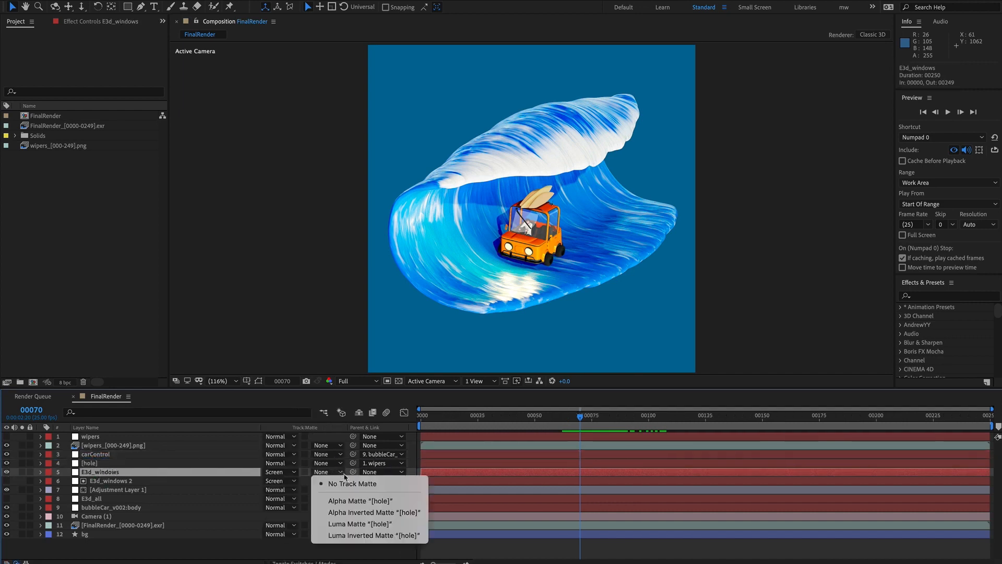
{"action": "left_click", "coordinate": [344, 513]}
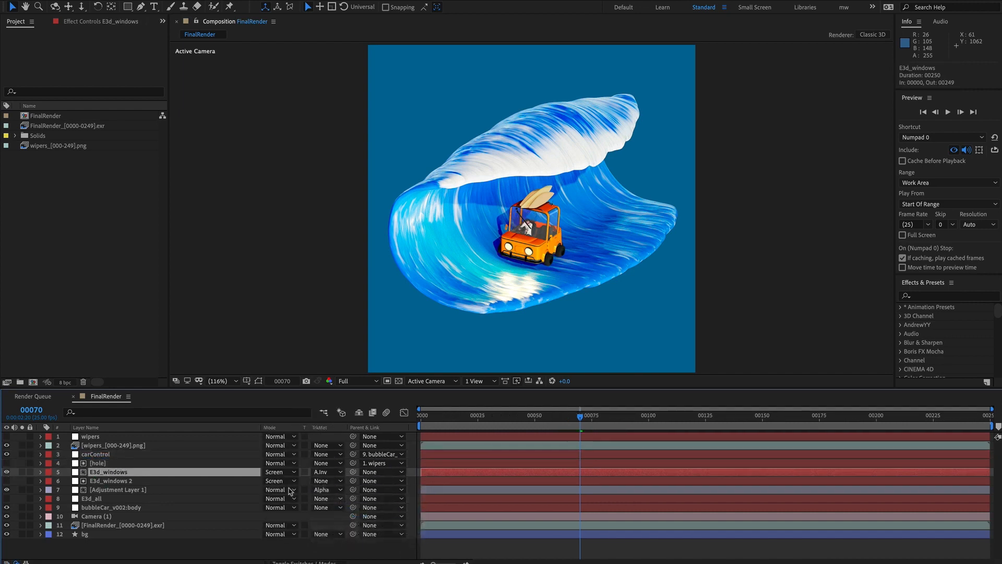
{"action": "left_click", "coordinate": [7, 472]}
{"action": "left_click", "coordinate": [6, 472]}
Step: Raise the hole matte layer's opacity and play a preview of the animation
{"action": "left_click", "coordinate": [108, 463]}
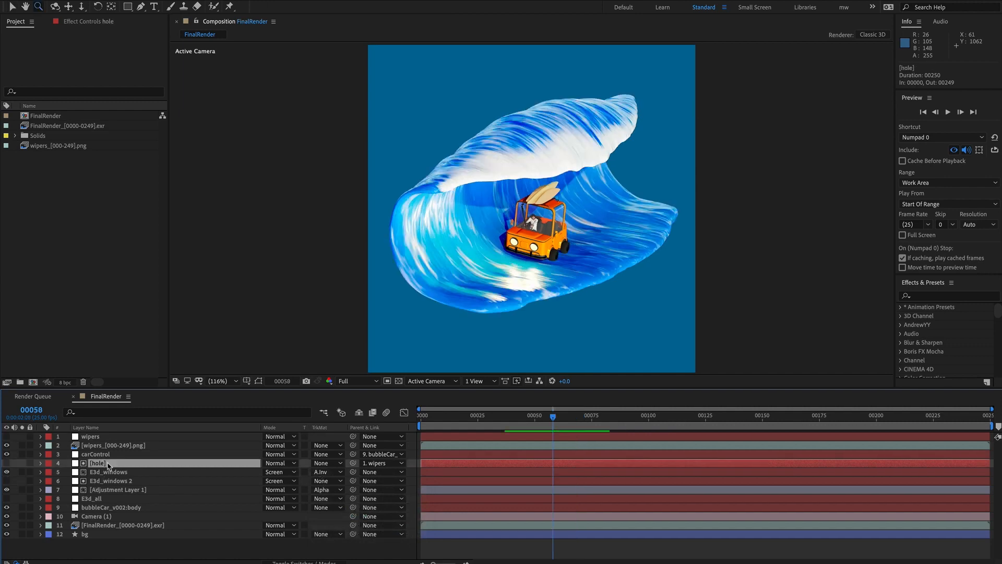
{"action": "key", "text": "ctrl+shift+o"}
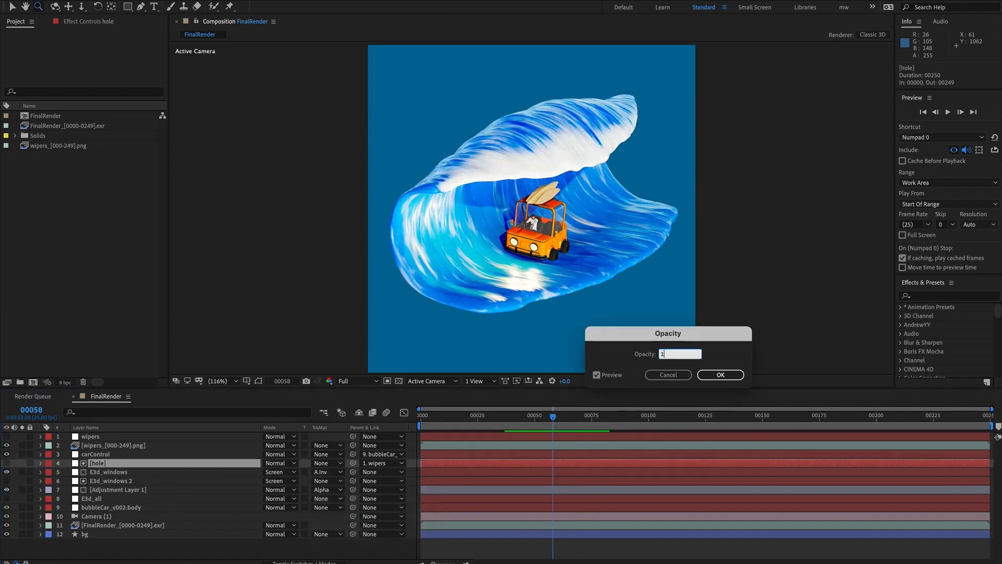
{"action": "key", "text": "Return"}
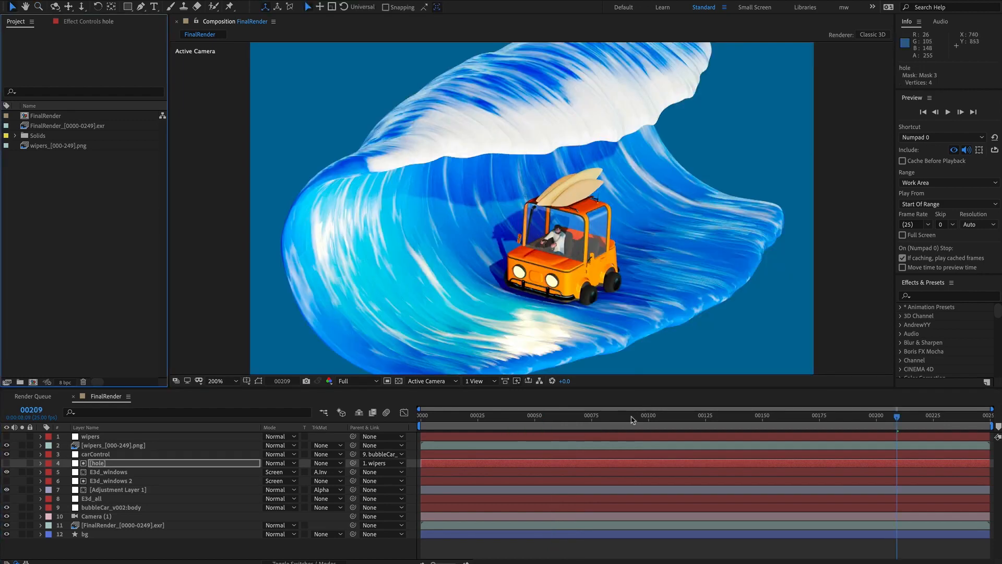
{"action": "key", "text": "KP_0"}
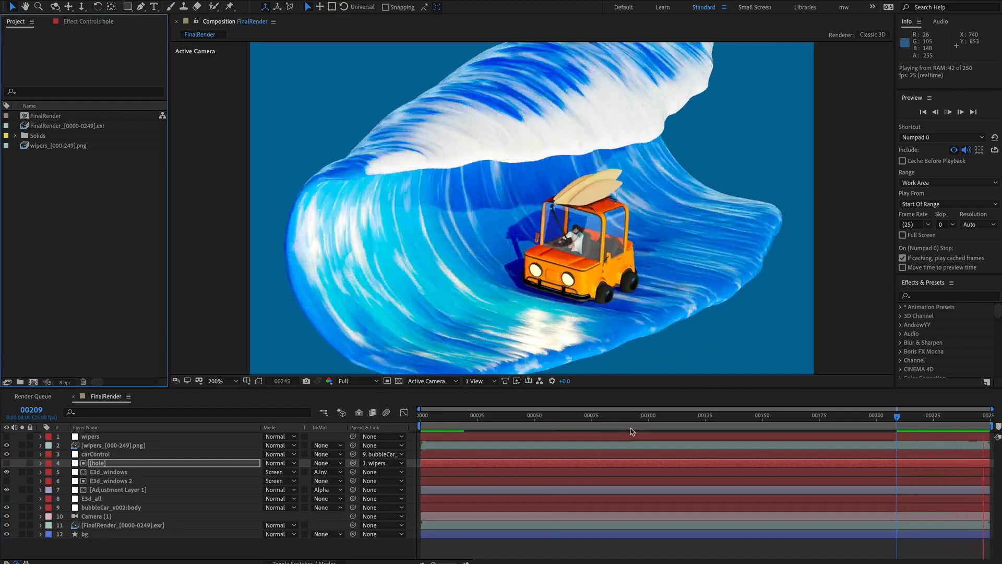
{"action": "key", "text": "alt+slash"}
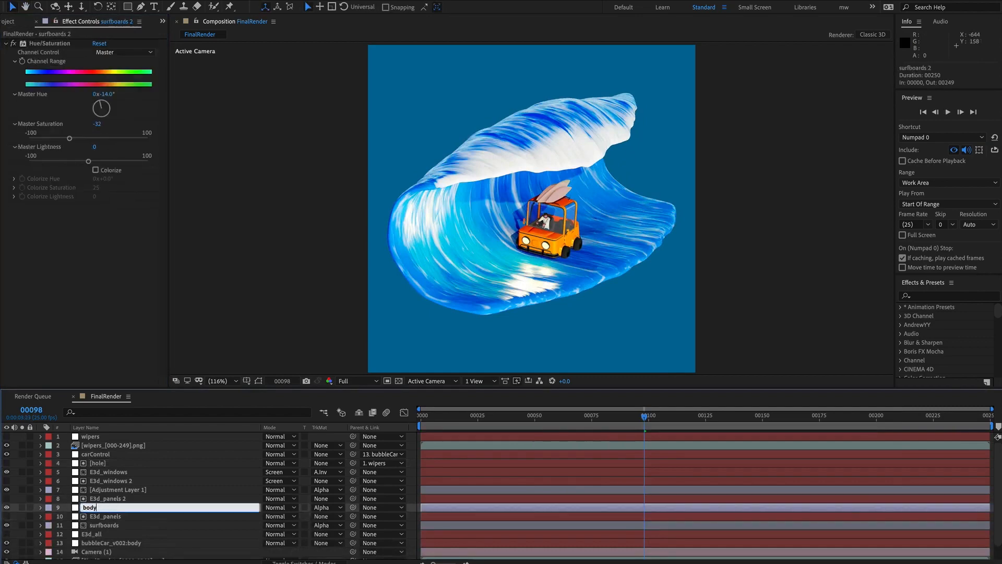
Step: Open the Element scene setup of the E3d_panels 2 layer and rename the layer E3d_body
{"action": "left_click", "coordinate": [109, 499]}
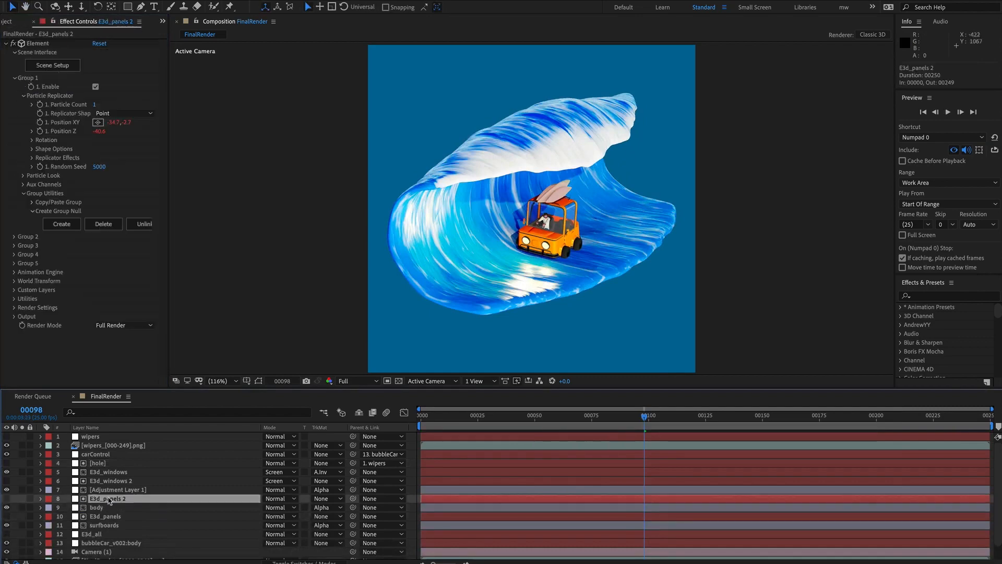
{"action": "left_click", "coordinate": [52, 65]}
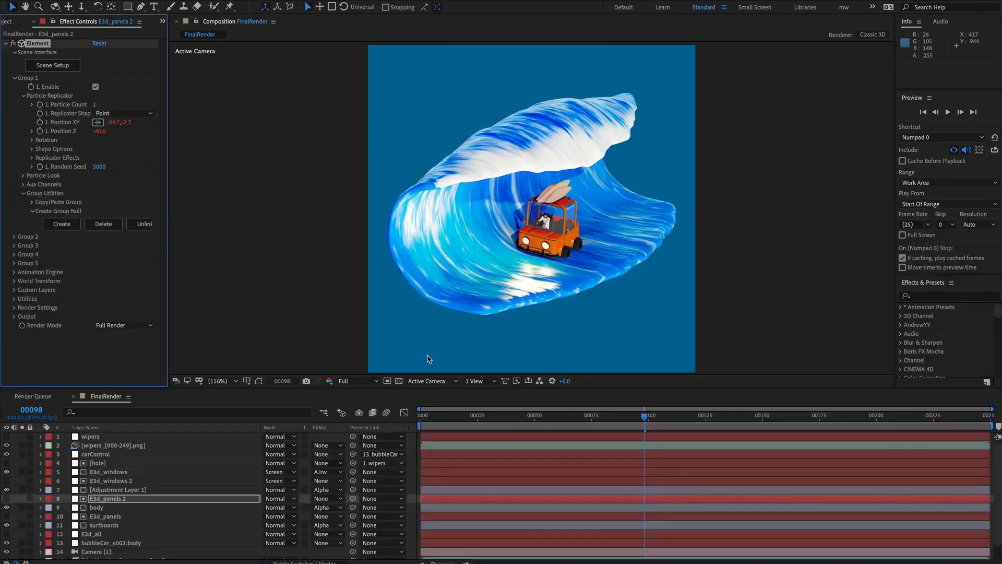
{"action": "left_click", "coordinate": [112, 500]}
{"action": "key", "text": "Return"}
{"action": "left_click_drag", "start_coordinate": [96, 499], "coordinate": [180, 488]}
{"action": "type", "text": "body"}
{"action": "key", "text": "Return"}
Step: Remove Hue/Saturation from the body adjustment layer and brighten the car body with an RGB Curves adjustment
{"action": "left_click", "coordinate": [81, 24]}
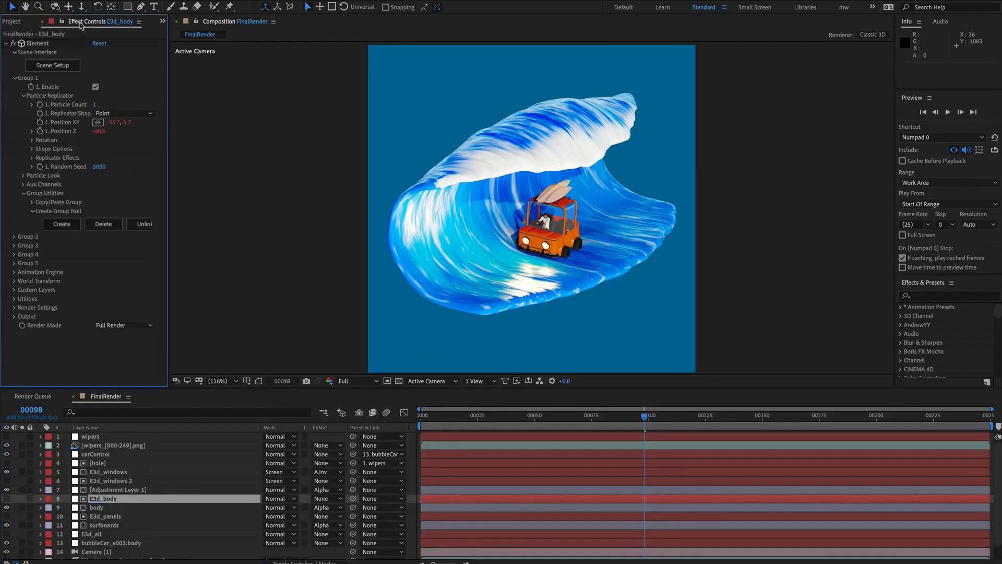
{"action": "left_click", "coordinate": [97, 508]}
{"action": "left_click", "coordinate": [51, 45]}
{"action": "key", "text": "Delete"}
{"action": "left_click_drag", "start_coordinate": [75, 156], "coordinate": [76, 134]}
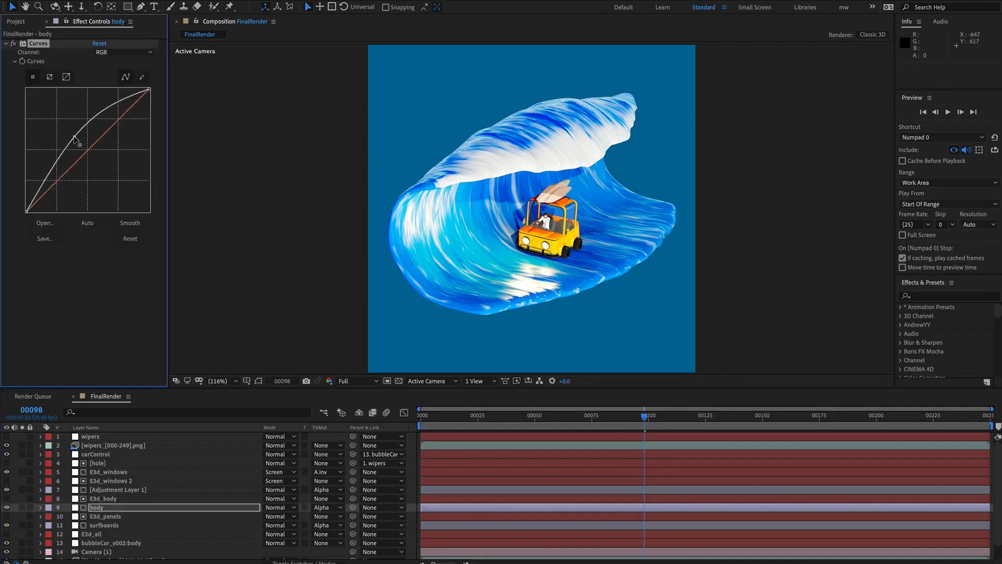
Step: In E3d_body's Element scene, enable surfboard1, surfboard2 and surfboard3, review surfboard3's material settings, and accept the scene
{"action": "left_click", "coordinate": [101, 499]}
{"action": "left_click", "coordinate": [67, 66]}
{"action": "left_click", "coordinate": [637, 392]}
{"action": "left_click", "coordinate": [638, 405]}
{"action": "left_click", "coordinate": [637, 418]}
{"action": "left_click", "coordinate": [587, 419]}
{"action": "scroll", "coordinate": [762, 418], "scroll_direction": "down", "scroll_amount": 15}
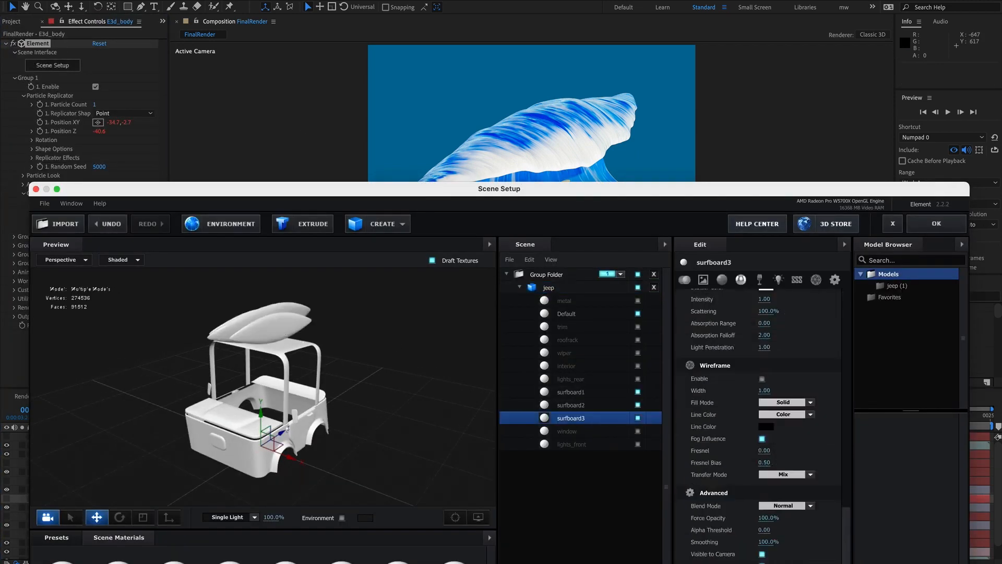
{"action": "left_click", "coordinate": [936, 223]}
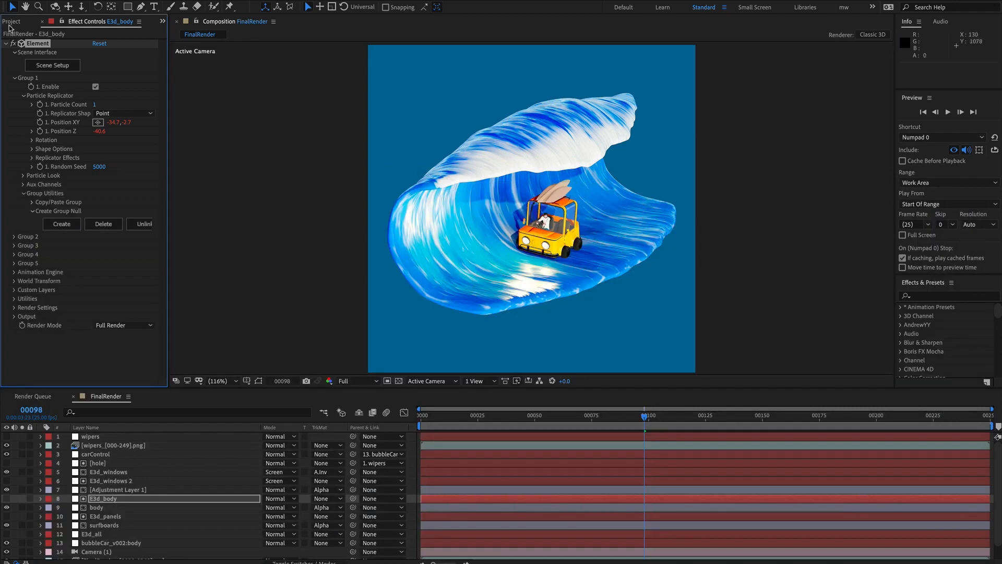
Step: On the body adjustment layer, set the Hue/Saturation master hue to -16° and master saturation to -33
{"action": "key", "text": "ctrl+Down"}
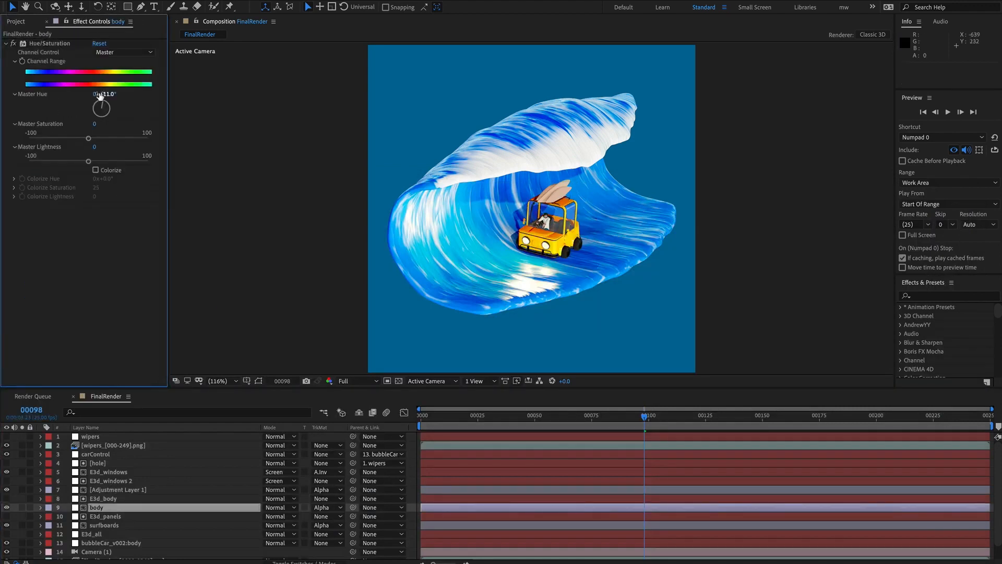
{"action": "mouse_move", "coordinate": [103, 94]}
{"action": "left_mouse_down"}
{"action": "mouse_move", "coordinate": [115, 94]}
{"action": "mouse_move", "coordinate": [99, 99]}
{"action": "left_mouse_up"}
{"action": "left_click_drag", "start_coordinate": [88, 139], "coordinate": [70, 139]}
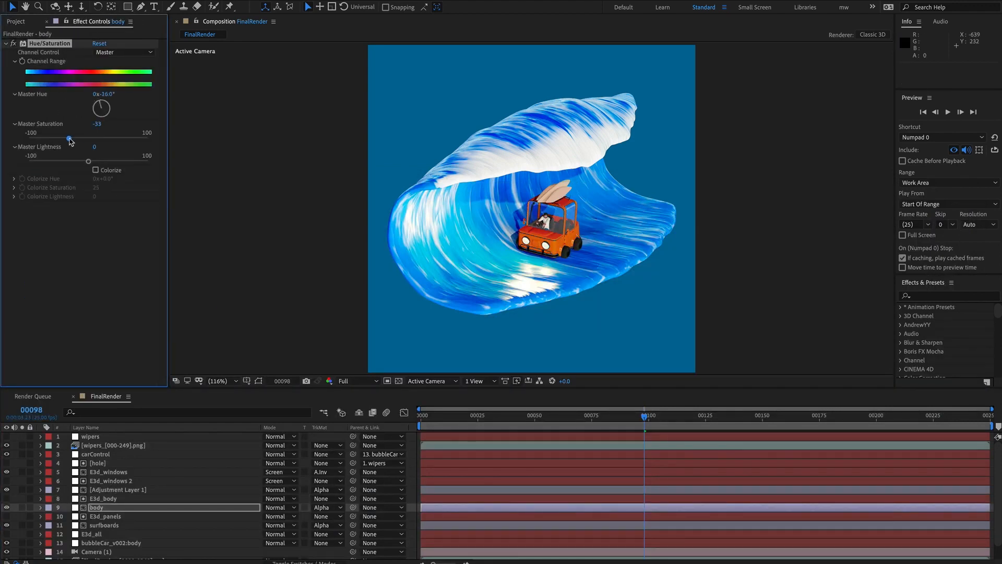
Step: Fine-tune the body layer's Curves by raising the RGB curve, lowering red and raising blue
{"action": "left_click_drag", "start_coordinate": [87, 287], "coordinate": [93, 285]}
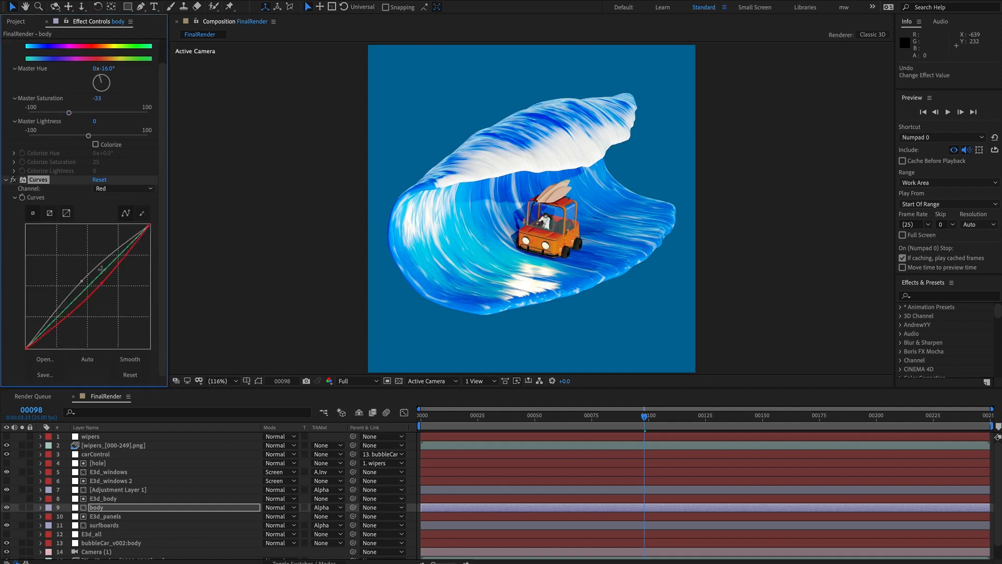
{"action": "left_click", "coordinate": [123, 188]}
{"action": "left_click", "coordinate": [120, 226]}
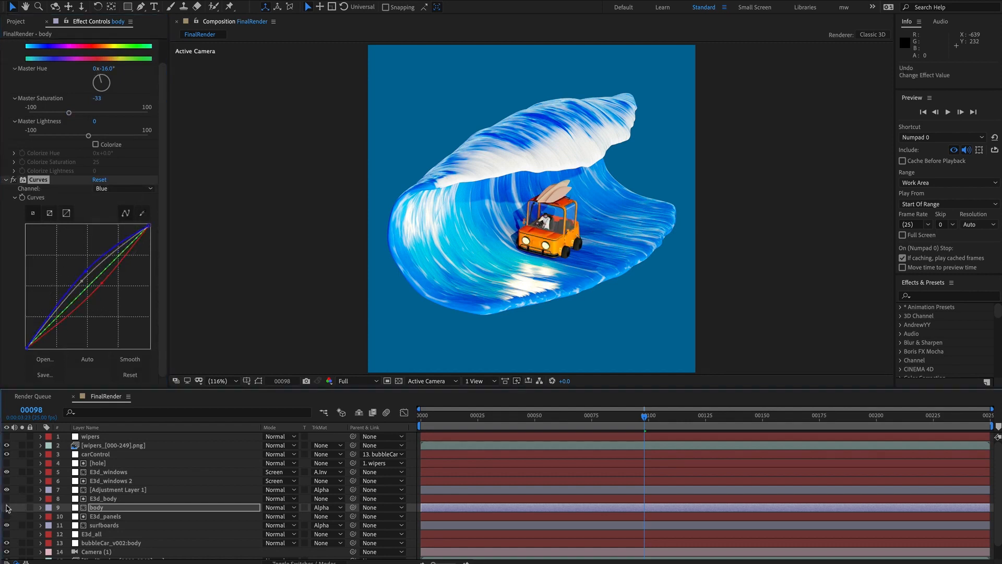